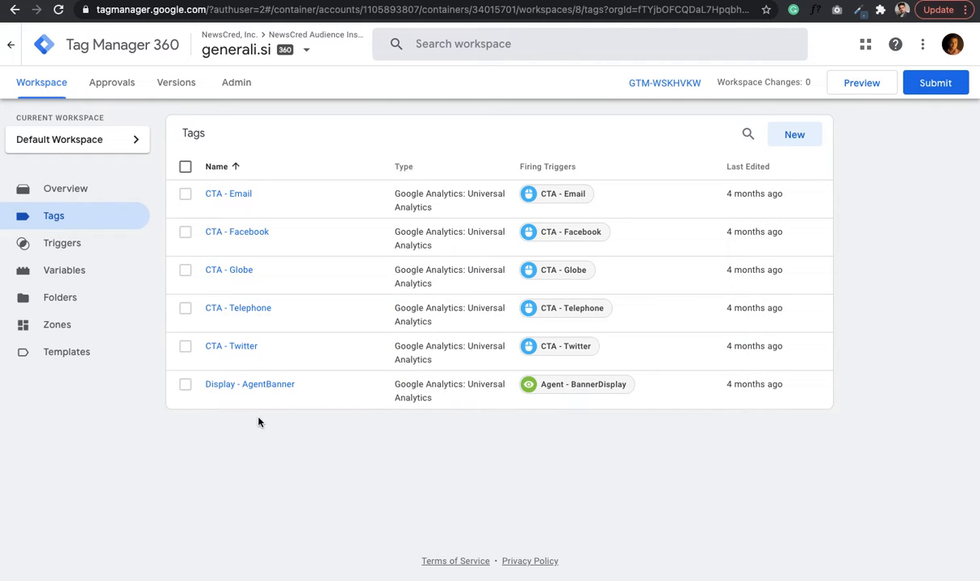
click(246, 385)
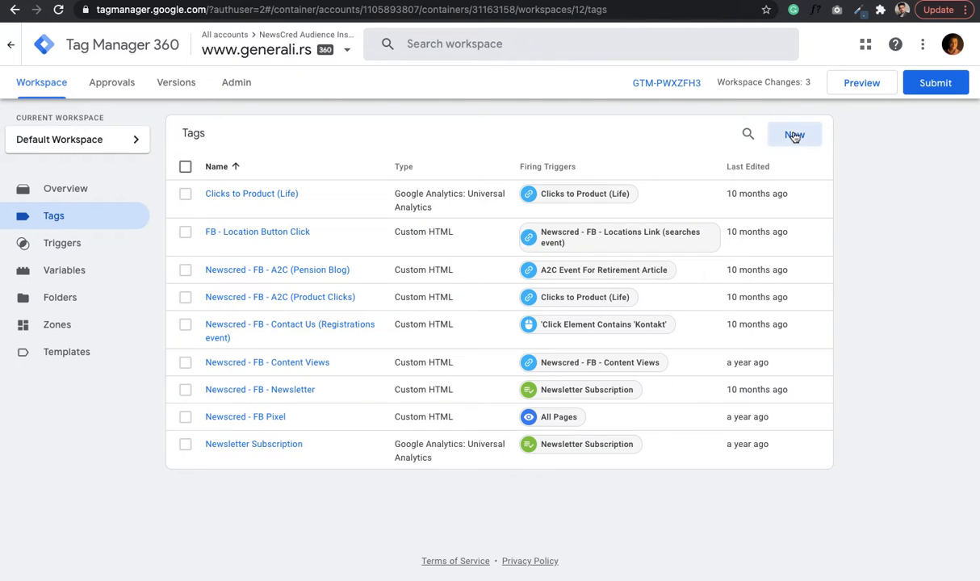
click(798, 137)
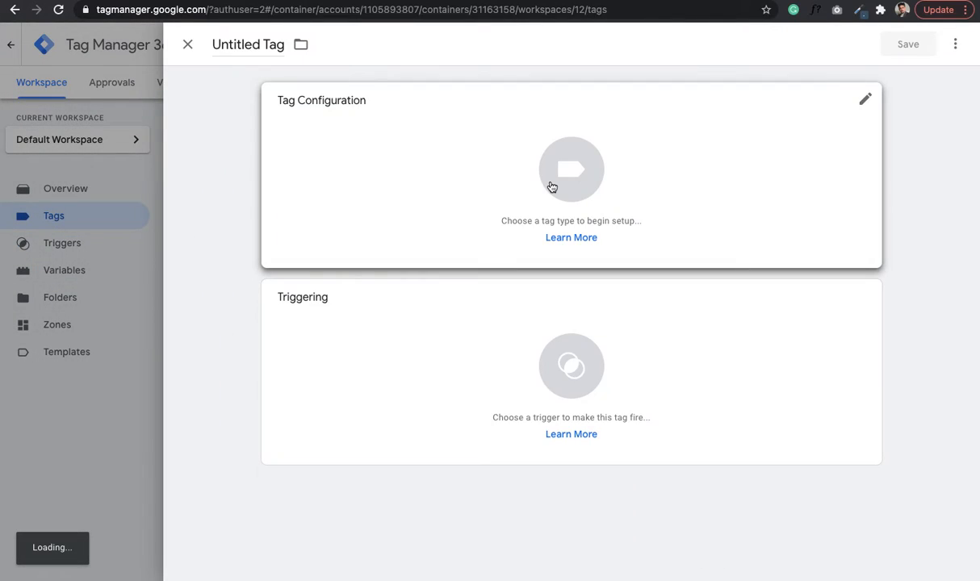
click(248, 41)
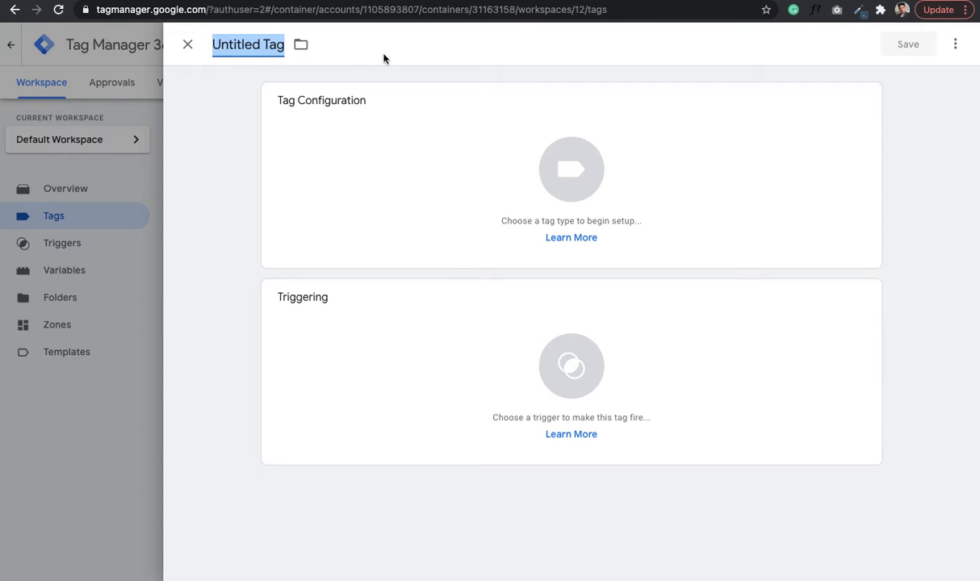
text(Display)
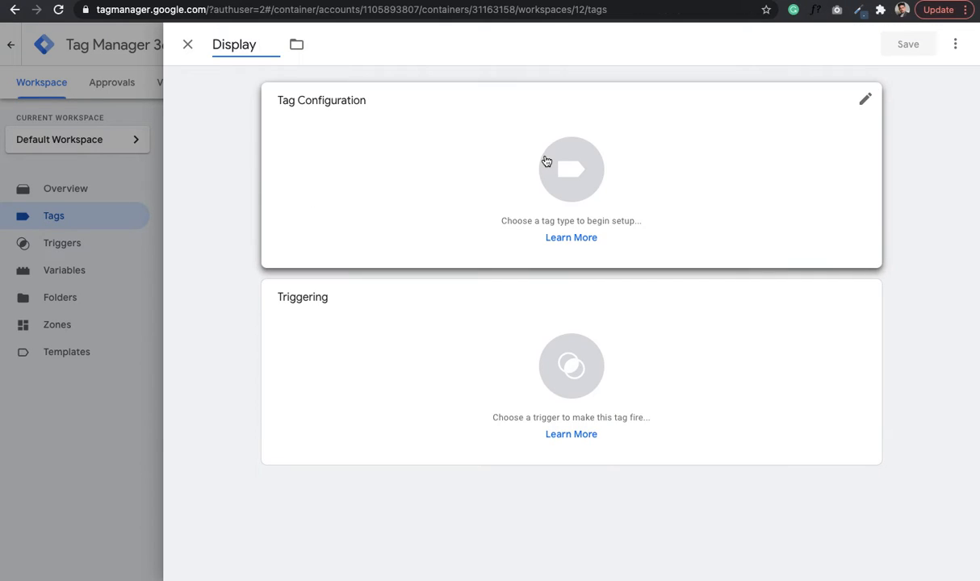
text(- AgentBanner)
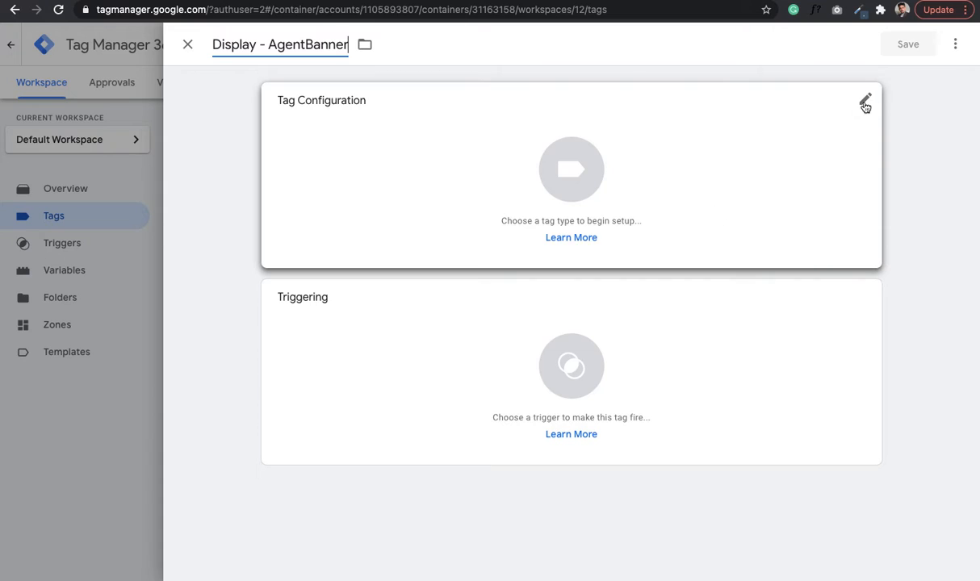
- Set the tag type to Google Analytics: Universal Analytics with the track type Event
click(865, 99)
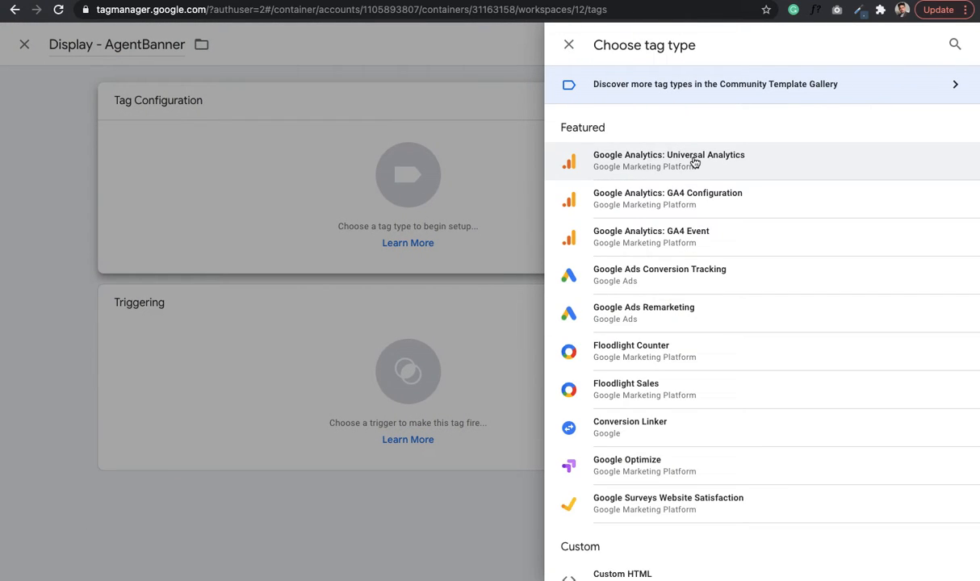
click(694, 163)
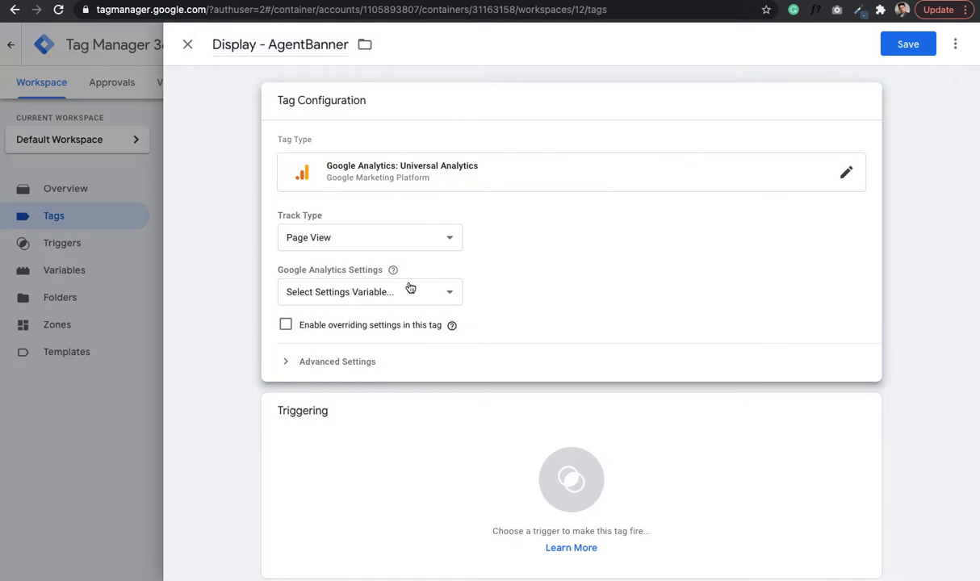
click(410, 243)
click(396, 223)
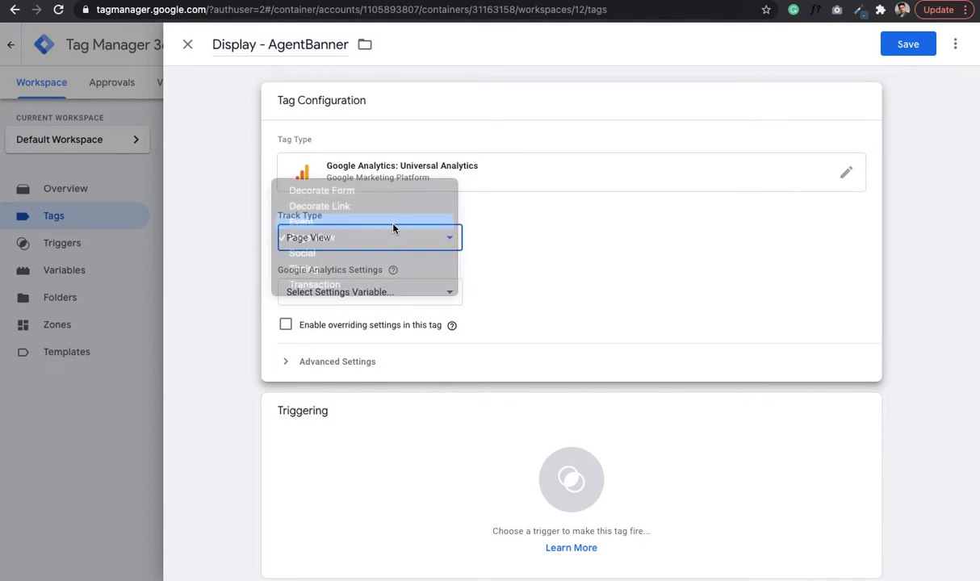
- Set the event tracking category of the tag to "Banner Display"
click(353, 309)
text(Banner Display)
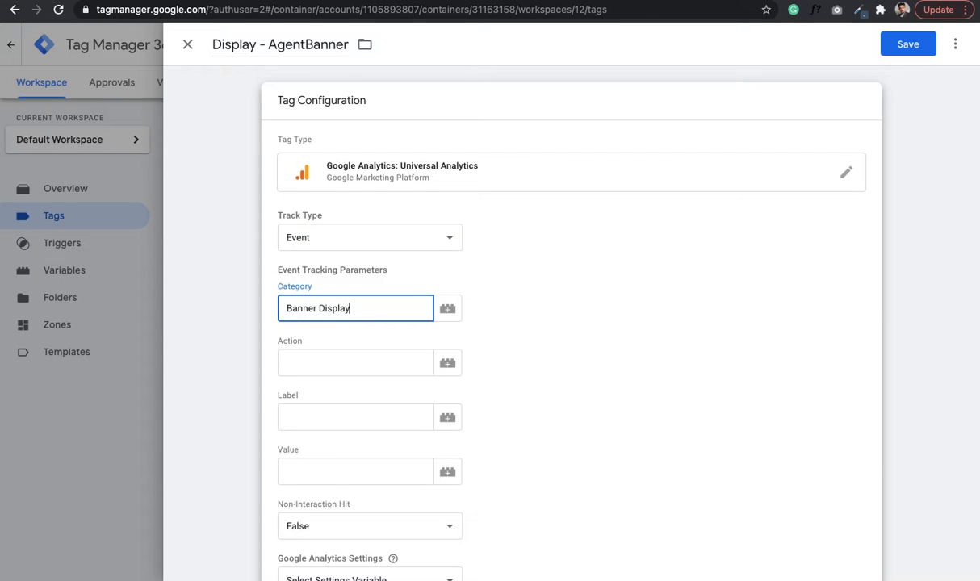
click(316, 367)
scroll(494, 353, down, 1)
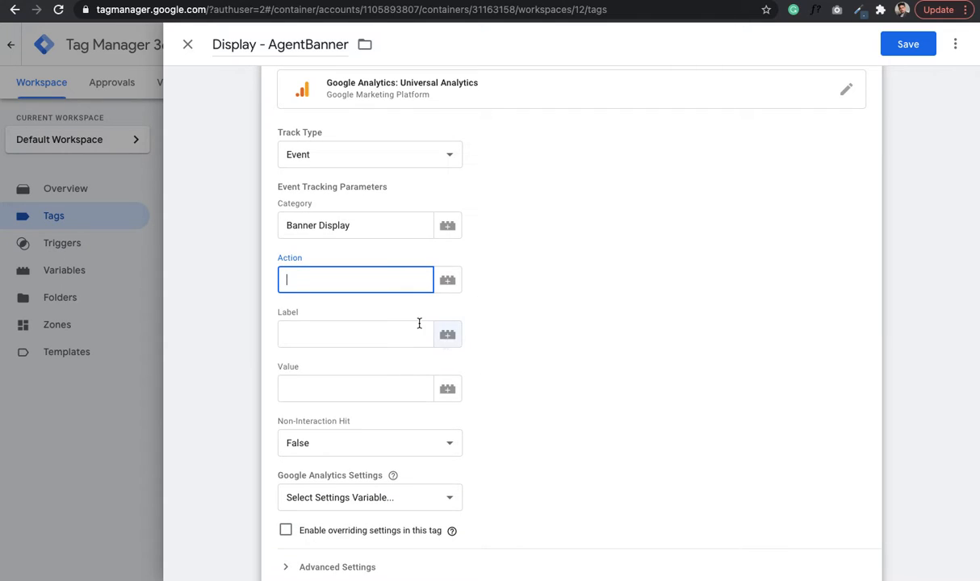
triple_click(387, 235)
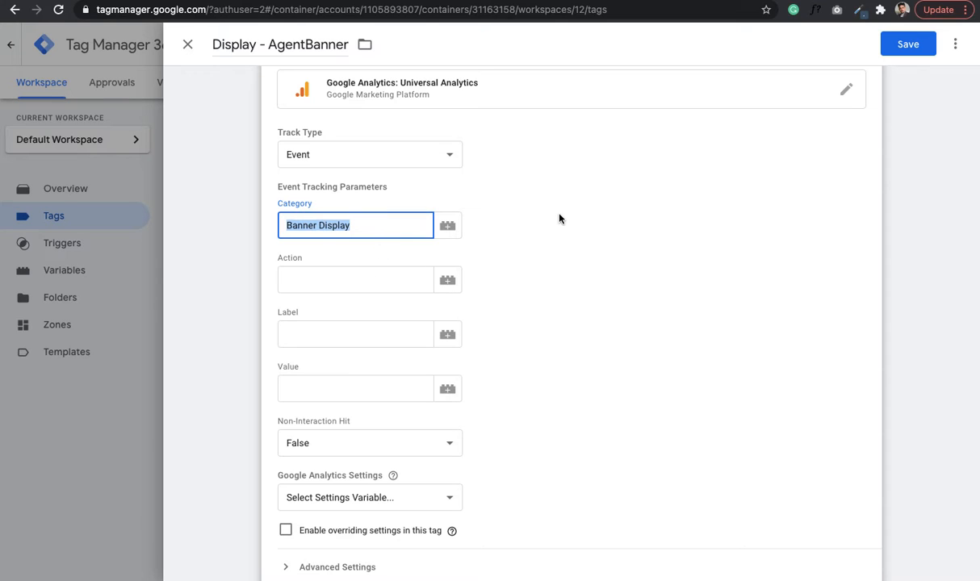
click(628, 309)
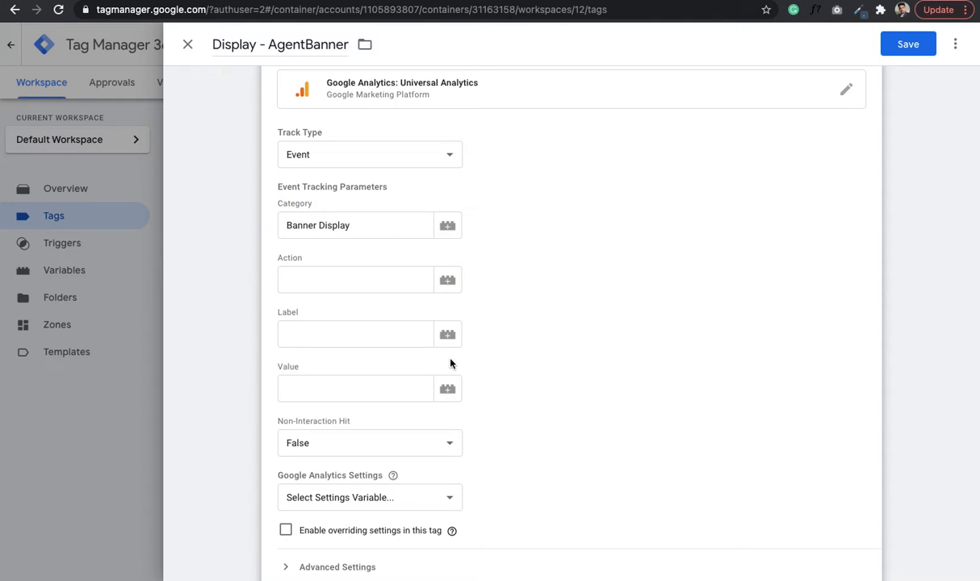
- Assign the AgentName variable to the event action and the ArticleTitle variable to the event label
click(458, 284)
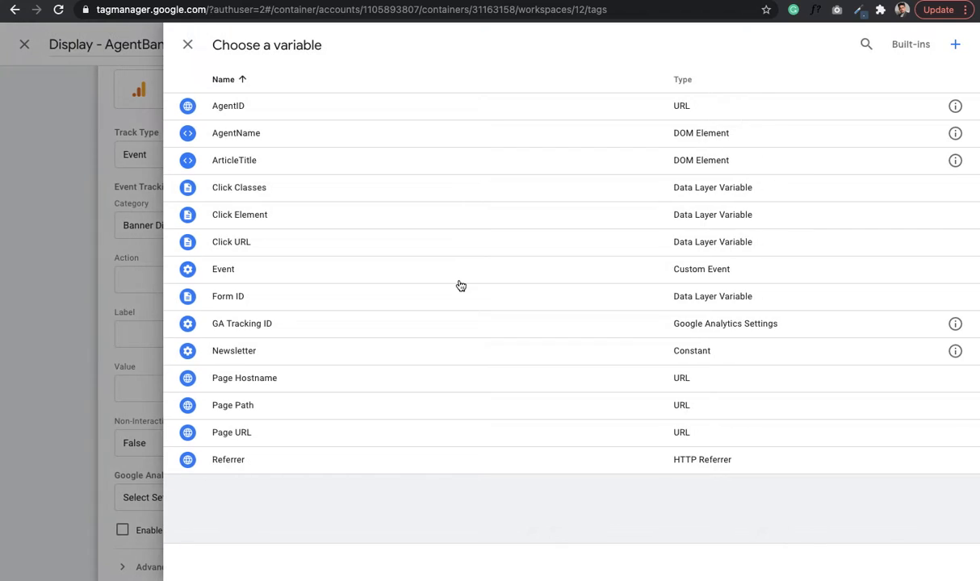
click(266, 133)
click(449, 336)
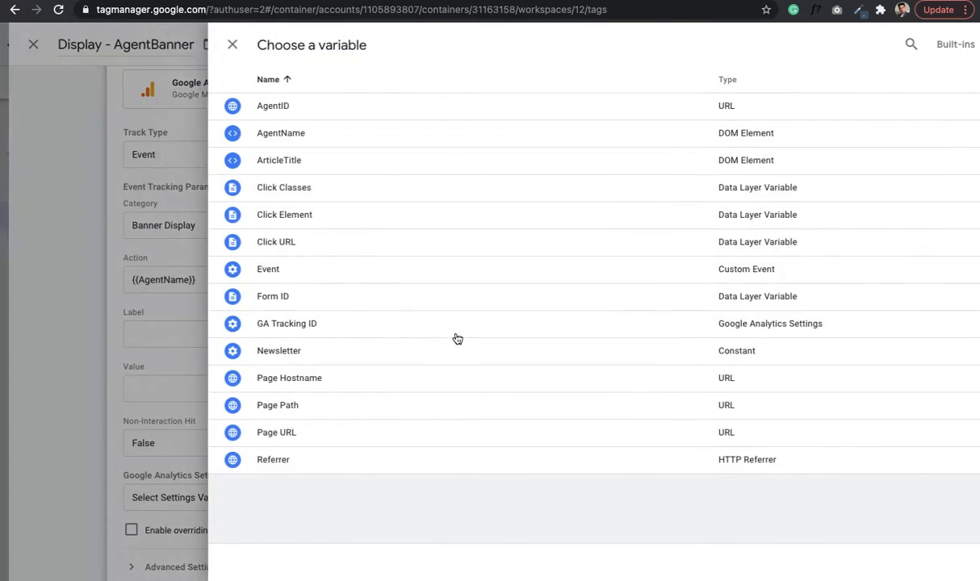
click(267, 167)
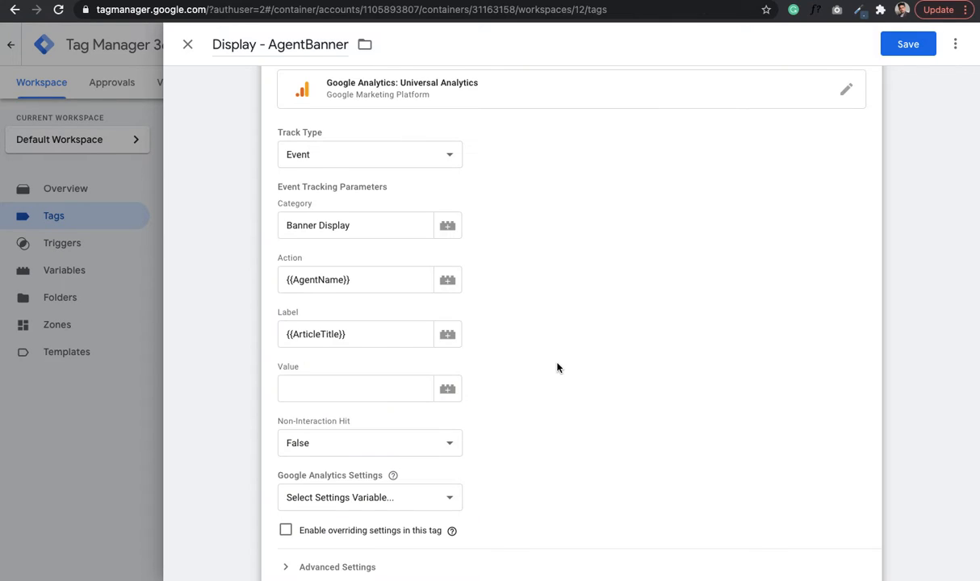
- Set the tag's Google Analytics settings variable to {{GA Tracking ID}} and review the tag configuration
scroll(549, 372, down, 2)
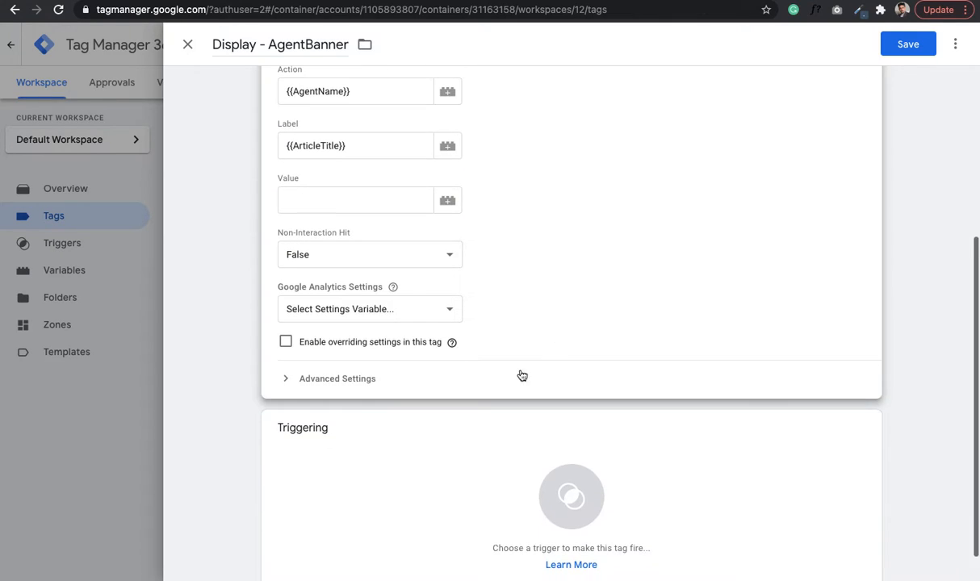
click(407, 316)
key(Escape)
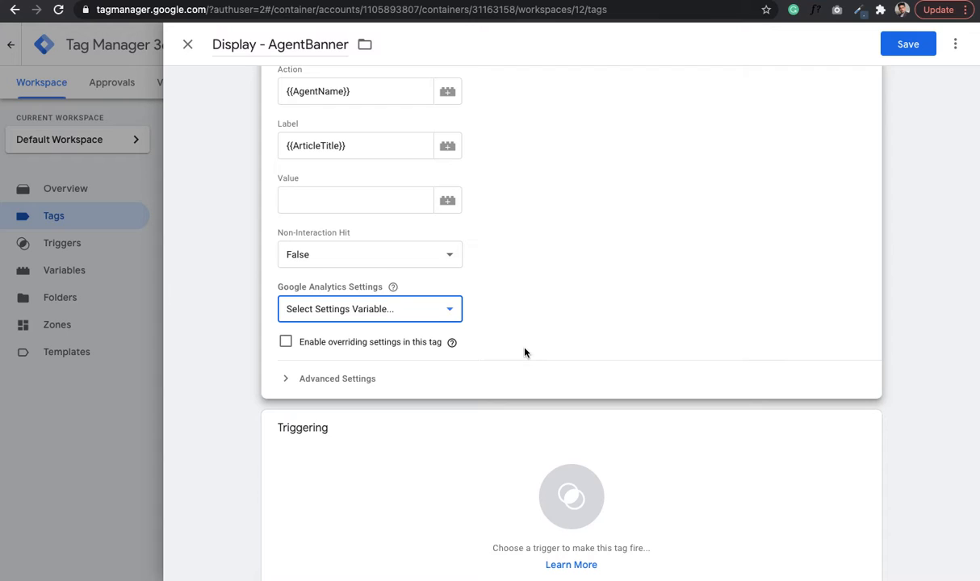
scroll(525, 353, up, 4)
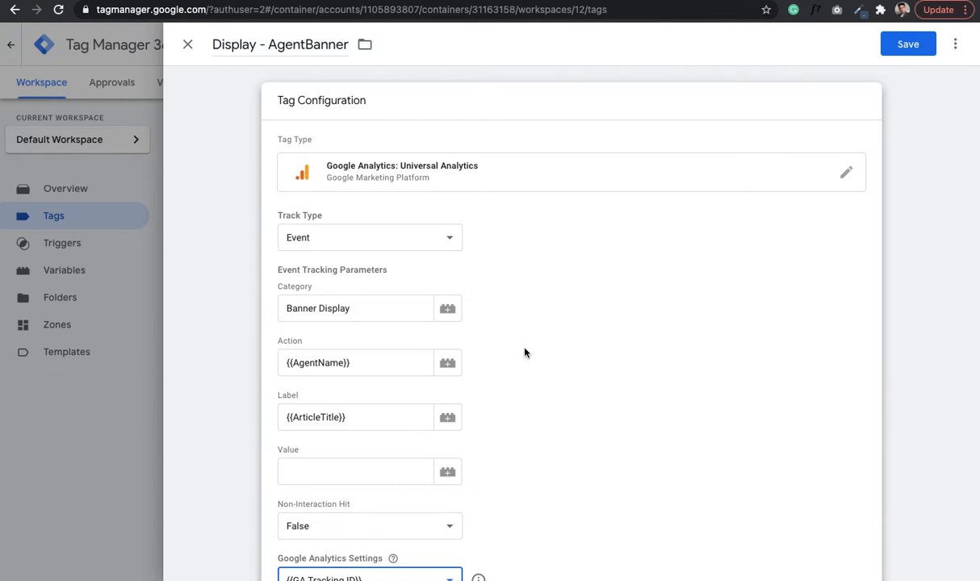
scroll(525, 353, down, 2)
scroll(525, 353, up, 2)
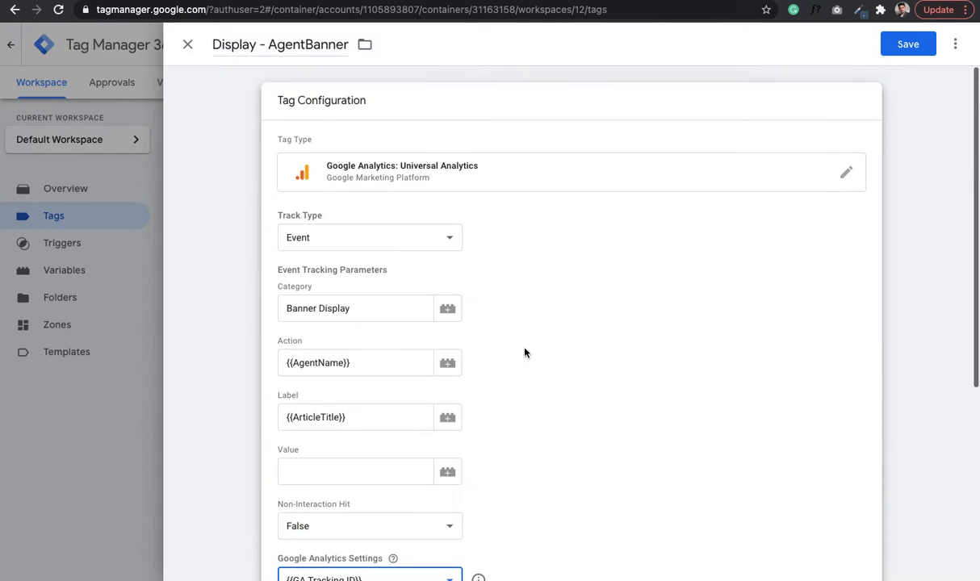
scroll(552, 380, down, 3)
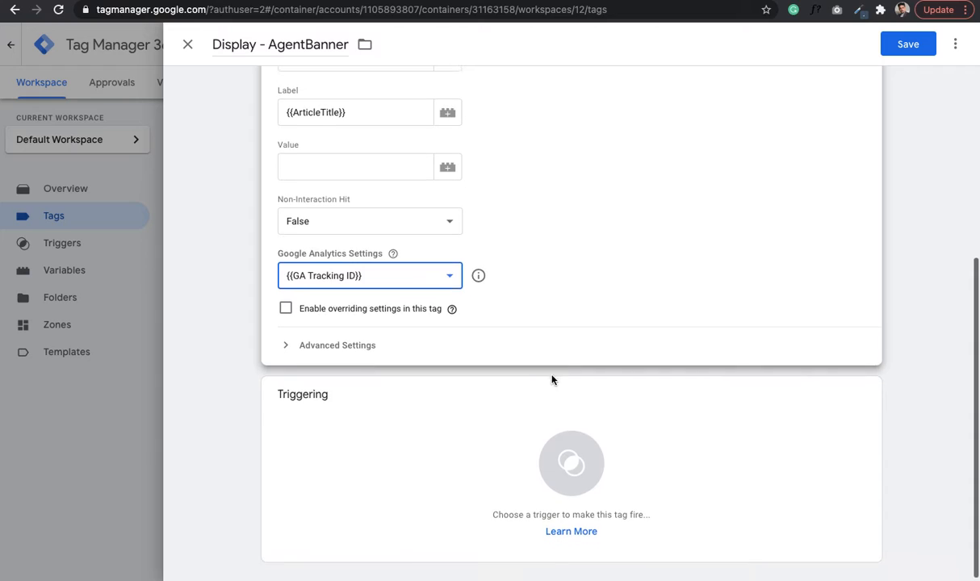
- Look through the tag's advanced settings and collapse them again
click(312, 345)
scroll(573, 418, down, 3)
scroll(573, 417, up, 4)
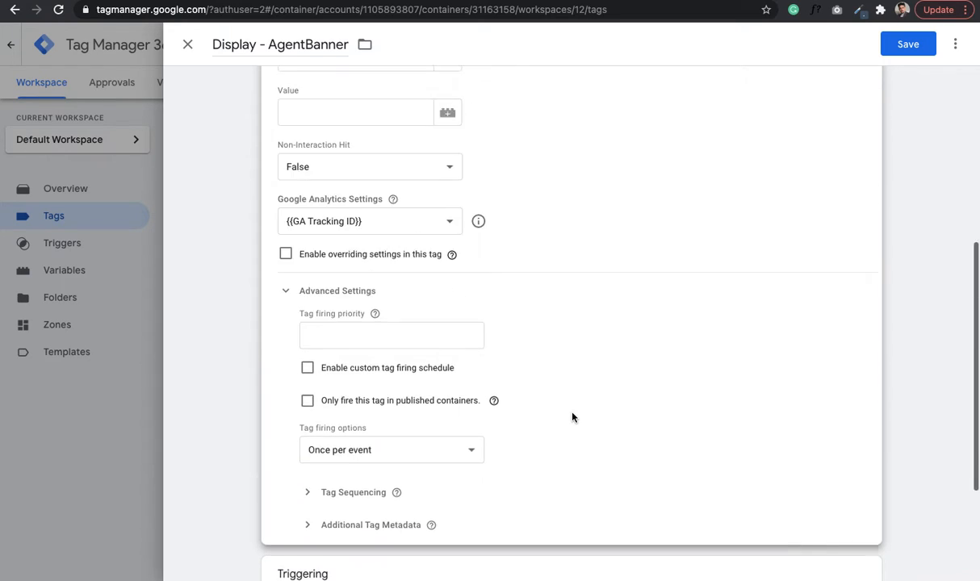
click(285, 376)
- Create a new firing trigger for the tag and name it "Display - AgentBanner"
scroll(517, 440, down, 1)
click(861, 400)
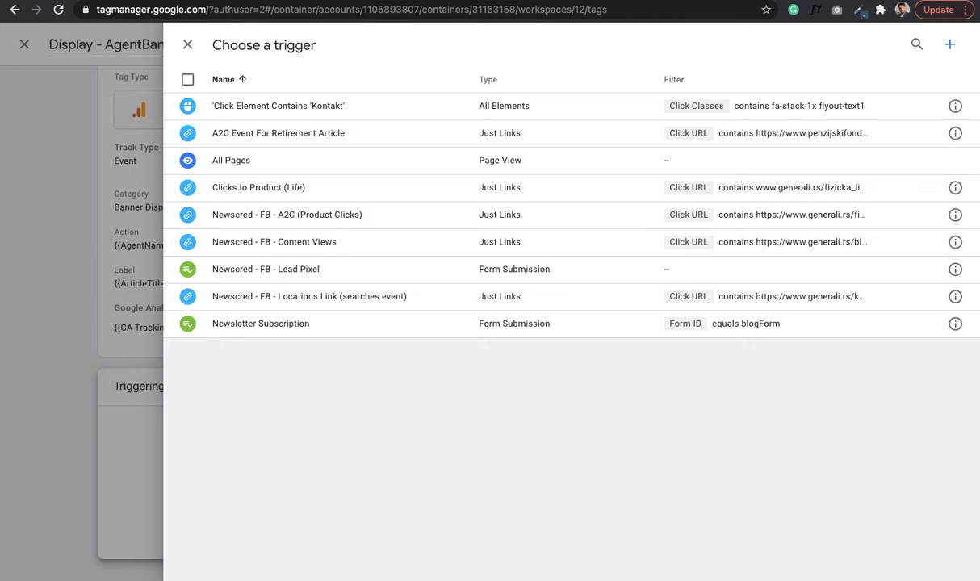
click(953, 46)
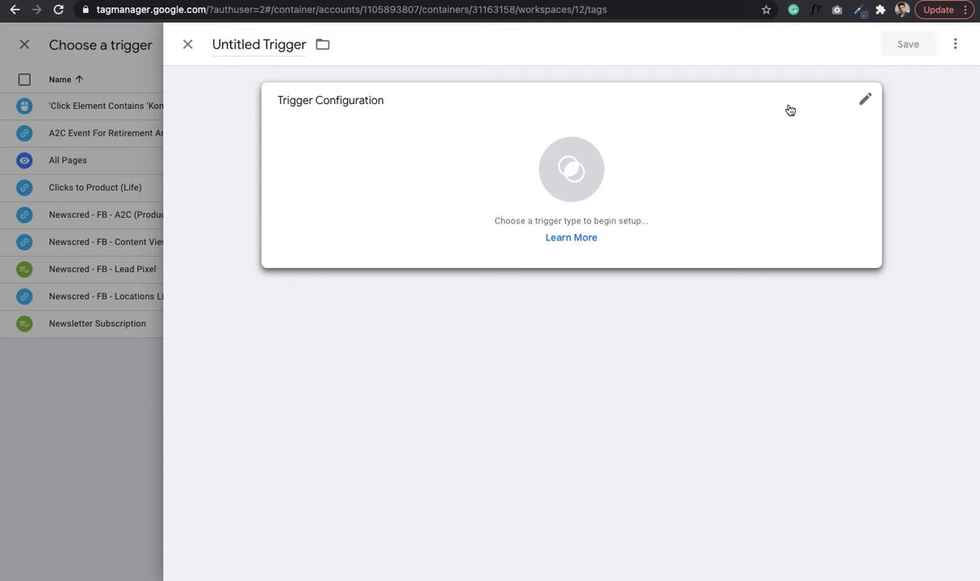
click(286, 45)
text(Disp)
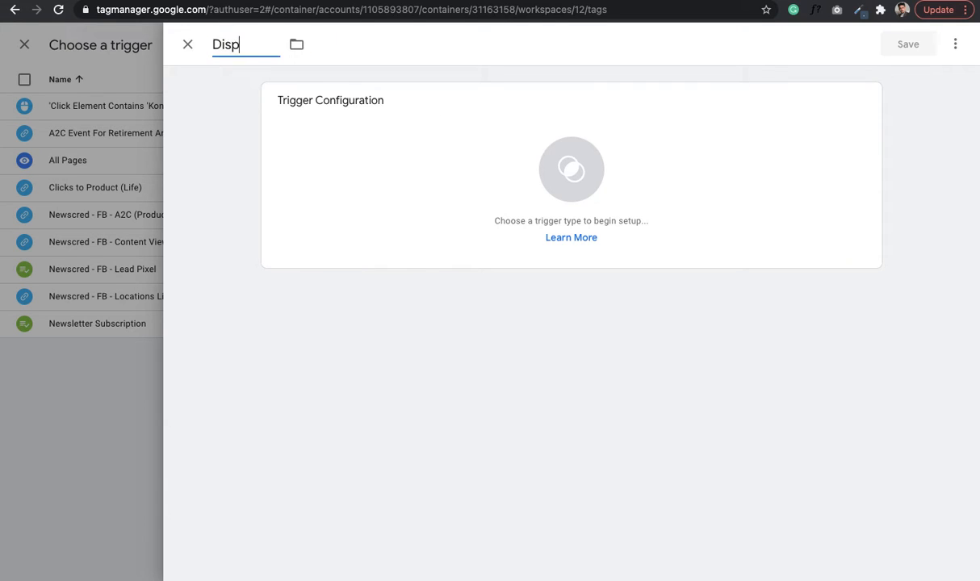
text(lay - AgentBanner)
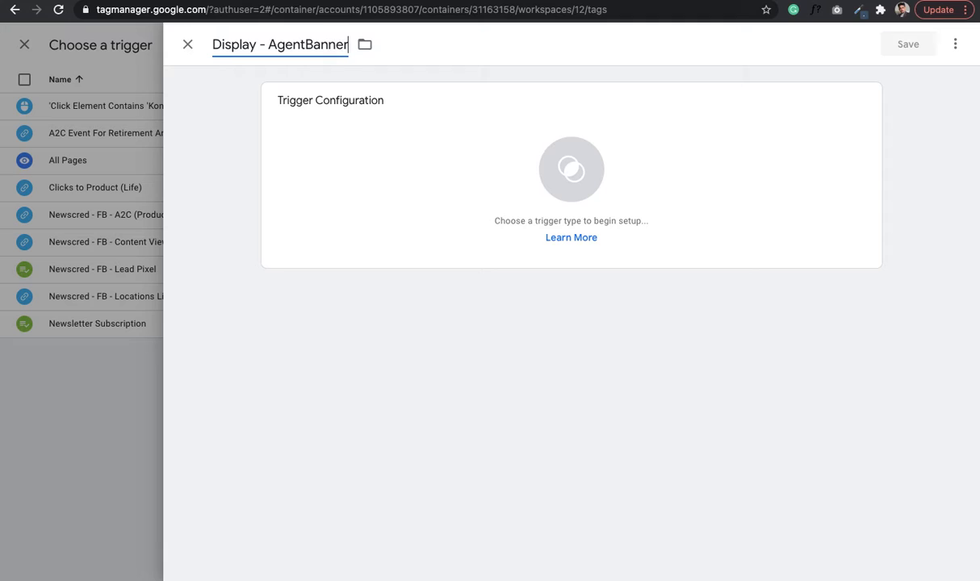
- Set the new trigger's type to Element Visibility
click(869, 123)
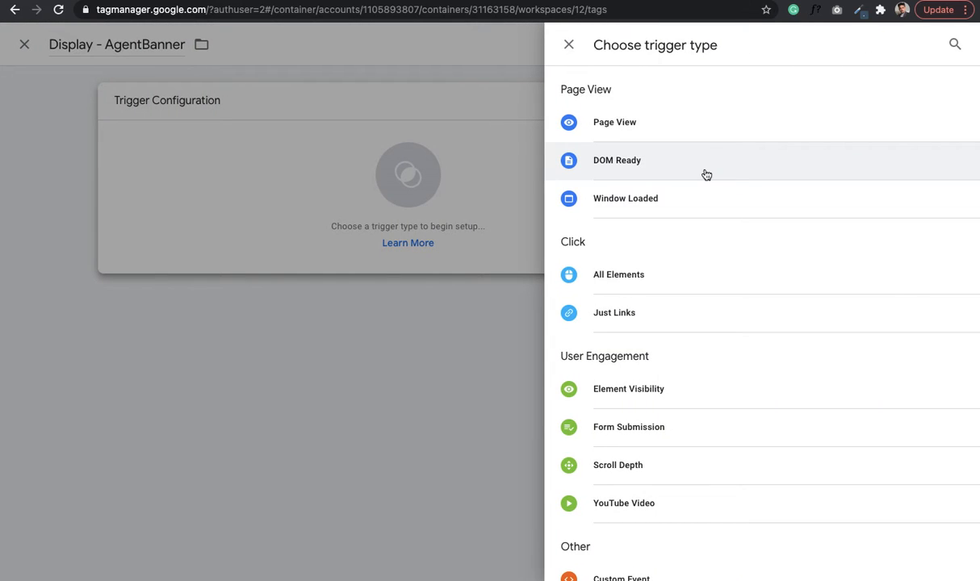
scroll(758, 310, down, 1)
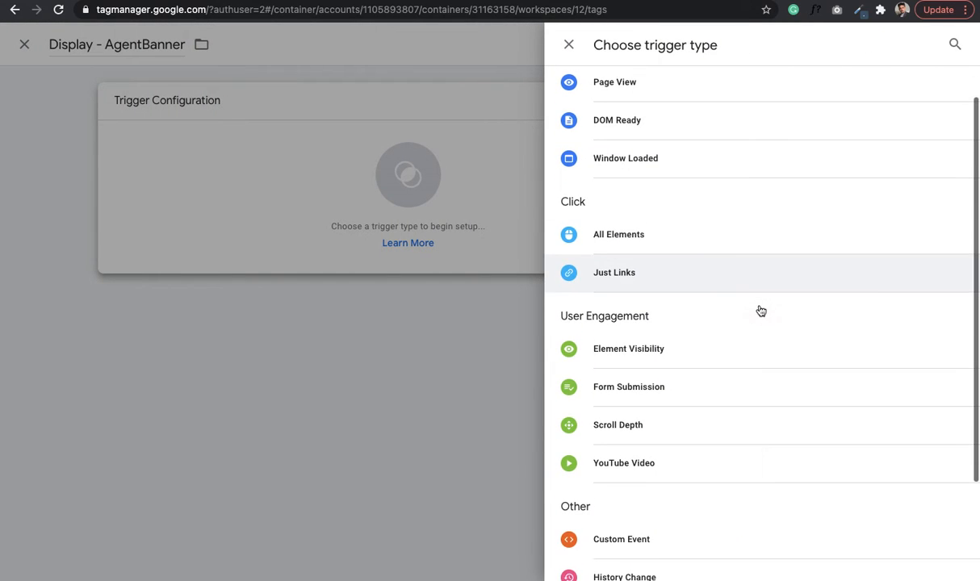
click(759, 368)
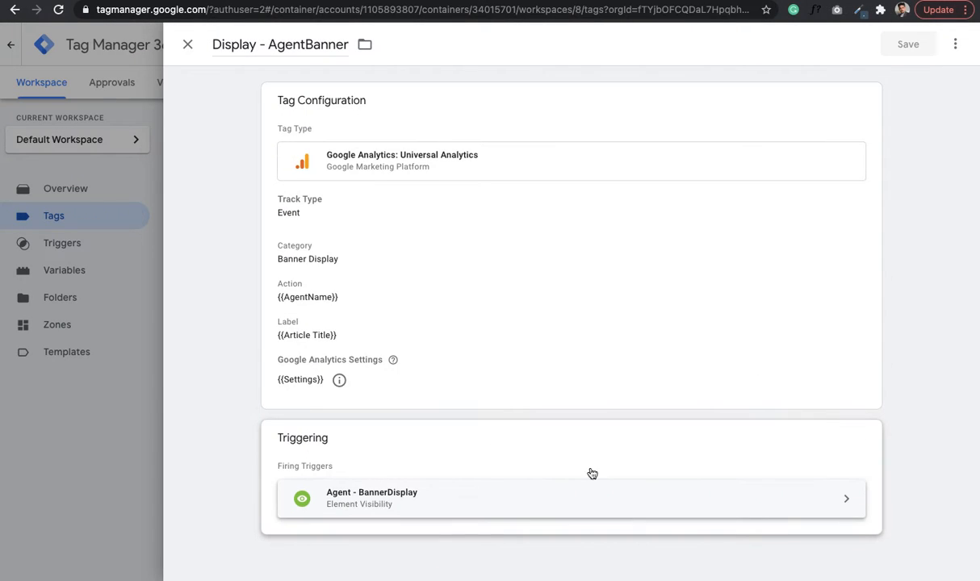
- Open the Agent - BannerDisplay trigger of the generali.si tag to check its configuration
click(865, 437)
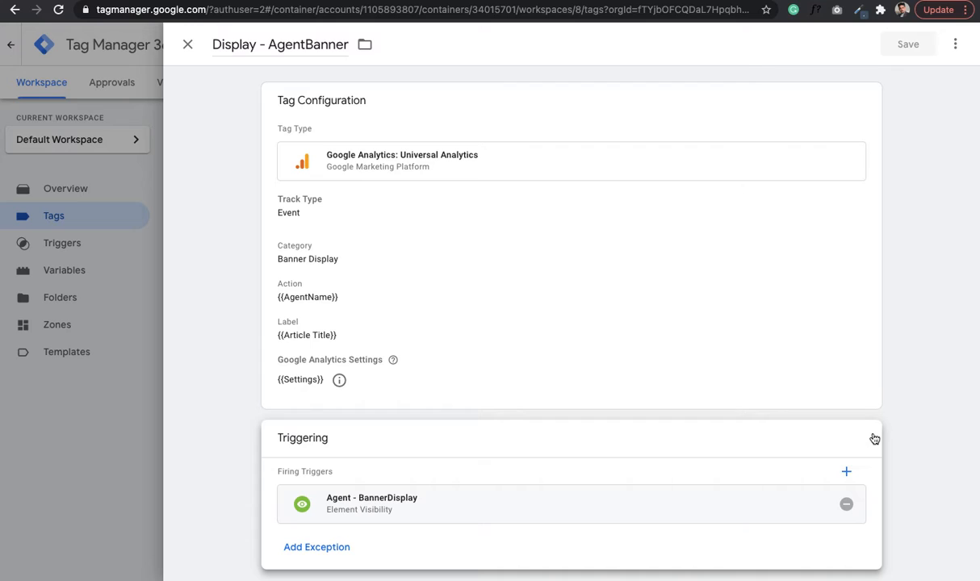
click(400, 501)
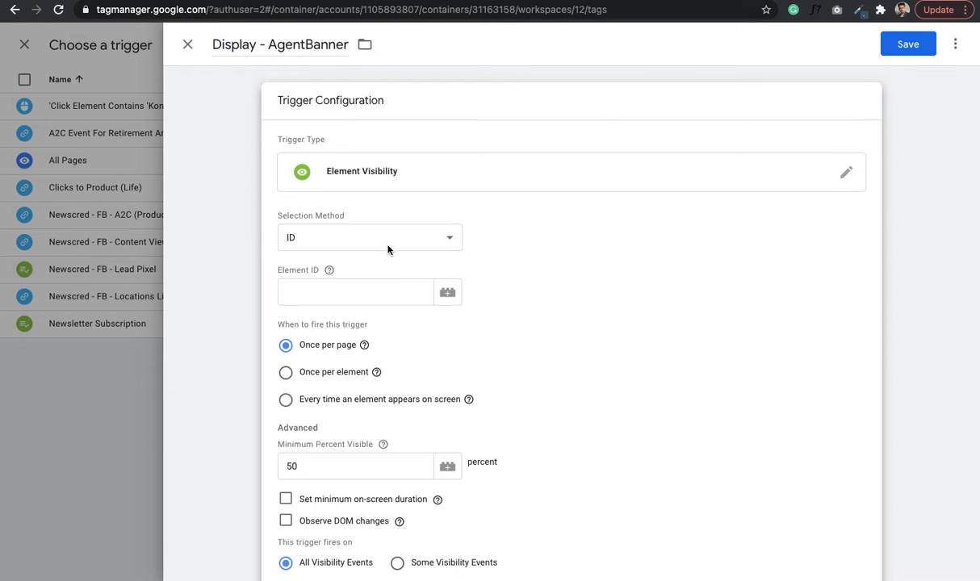
click(390, 242)
click(367, 222)
scroll(455, 387, down, 1)
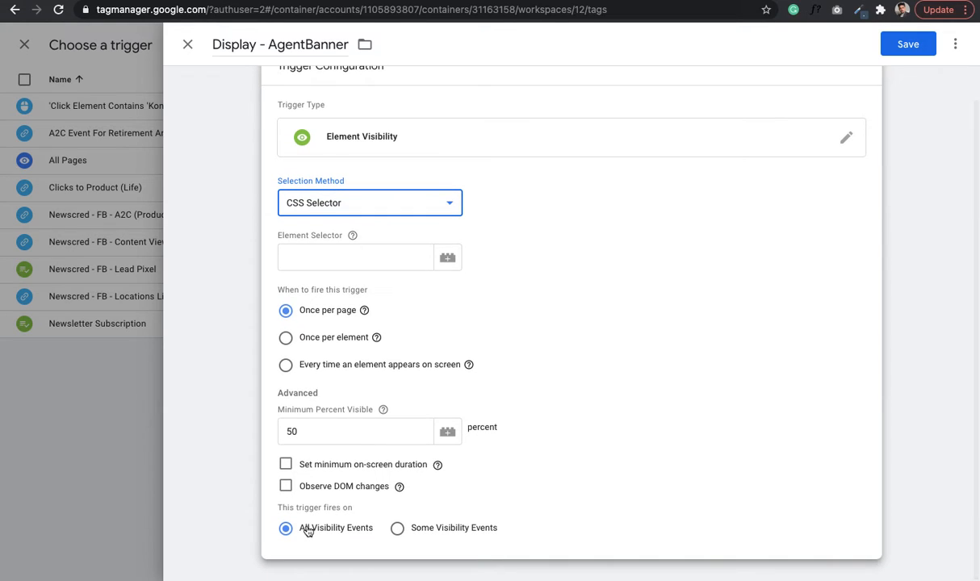
click(397, 530)
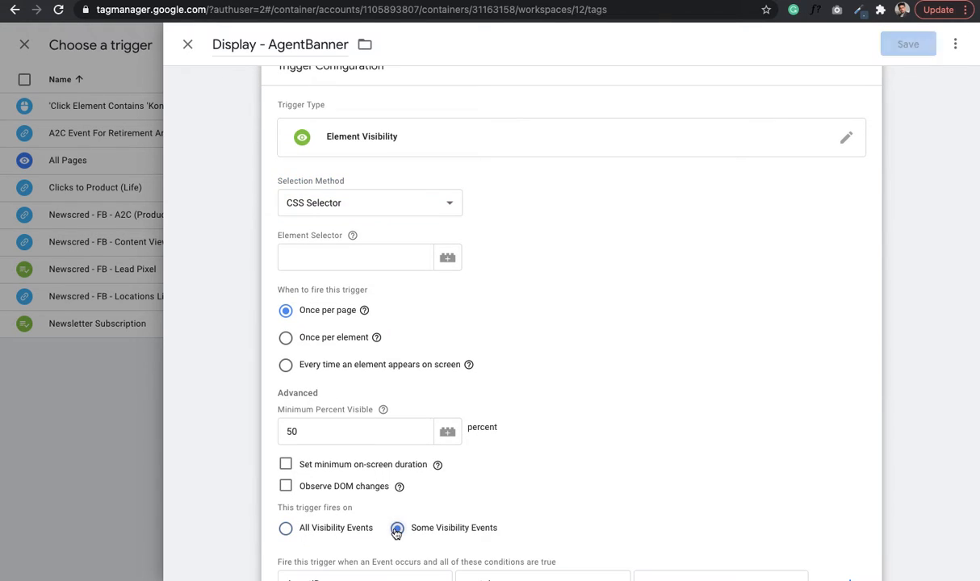
scroll(356, 533, down, 2)
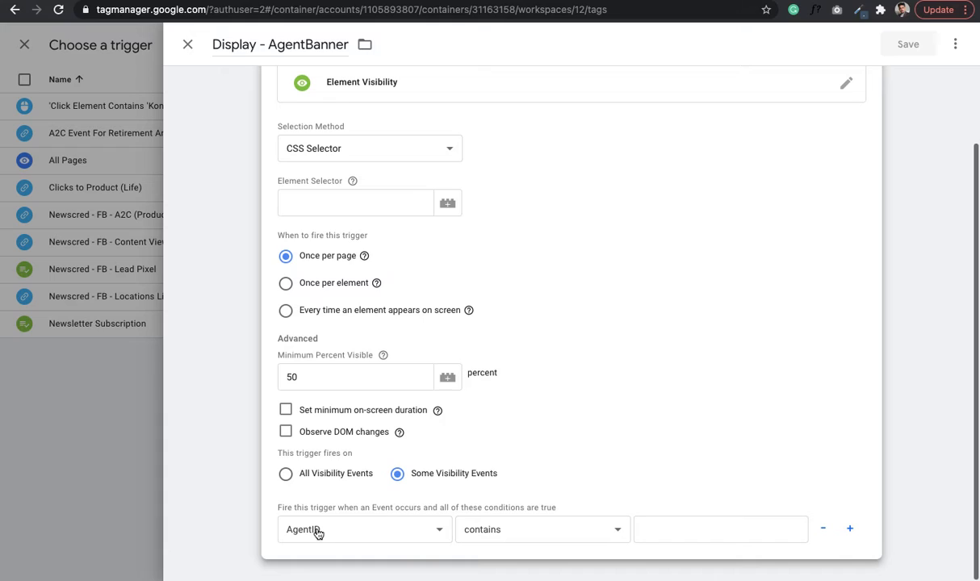
click(287, 474)
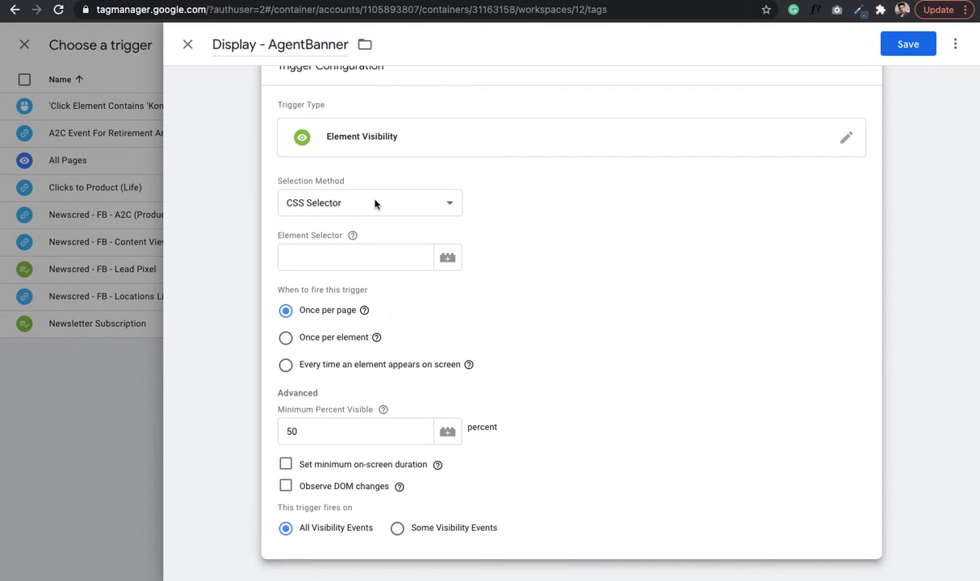
- Copy the element selector div.nc-fixed-banner-wrapper from the generali.si Agent - BannerDisplay trigger into the new trigger's Element Selector
click(347, 242)
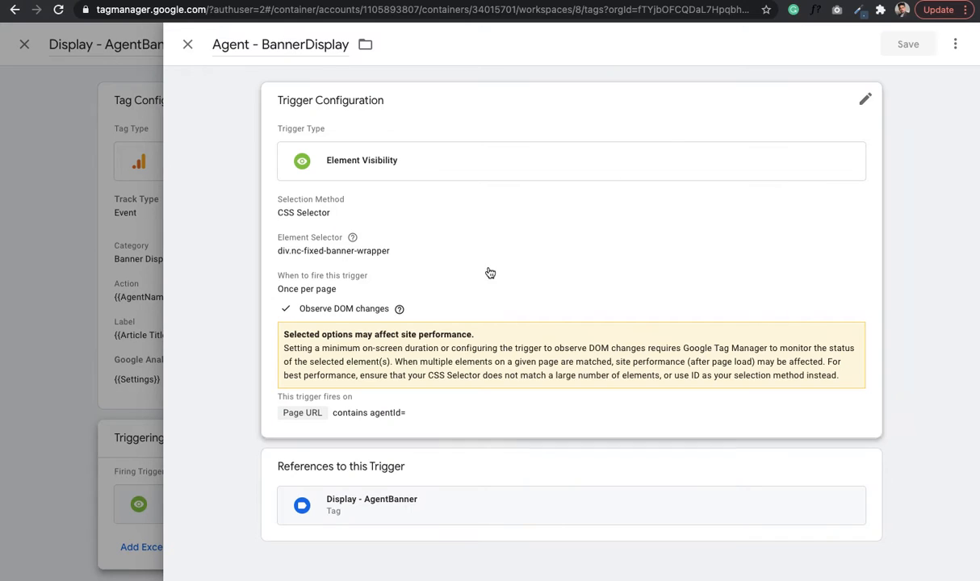
click(866, 100)
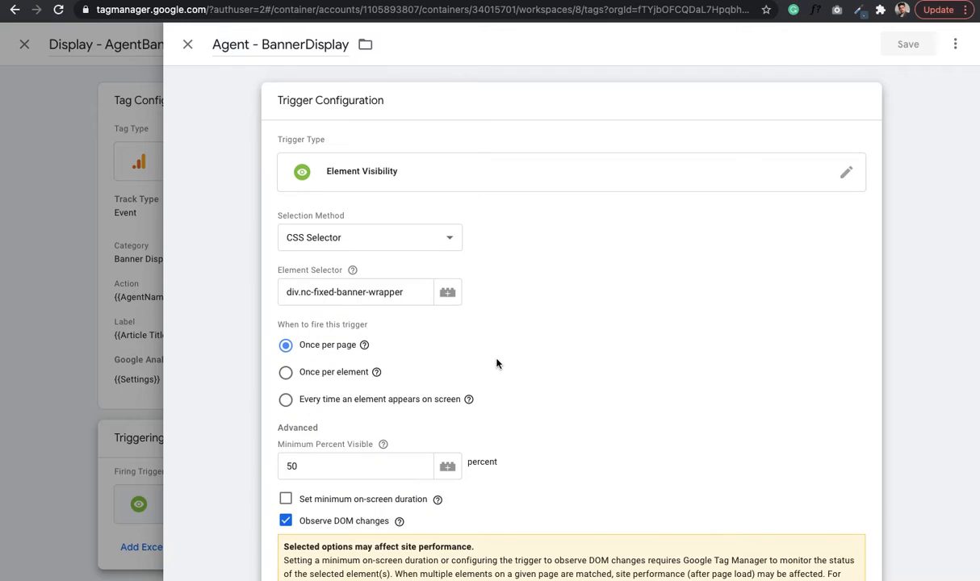
scroll(497, 363, down, 5)
scroll(496, 379, up, 1)
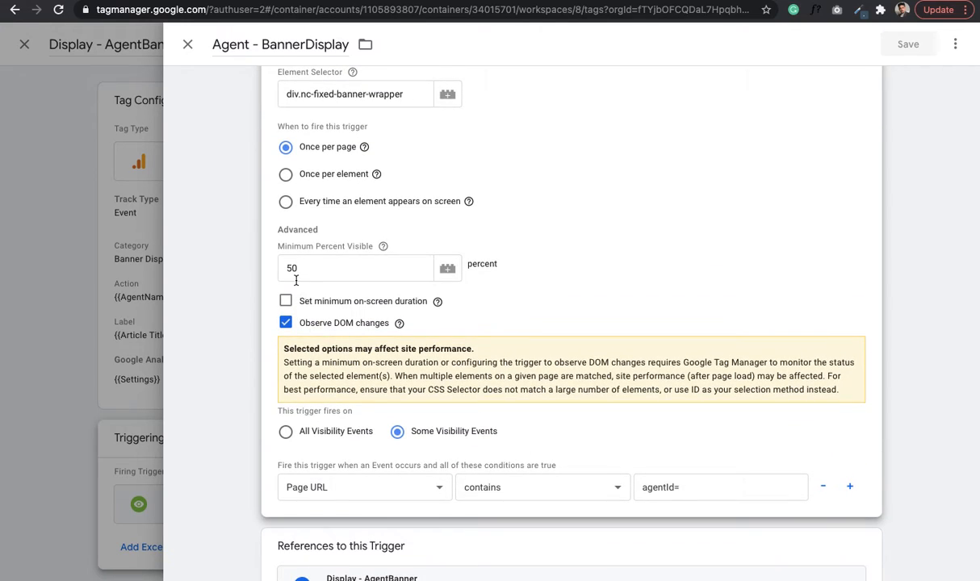
scroll(304, 161, up, 1)
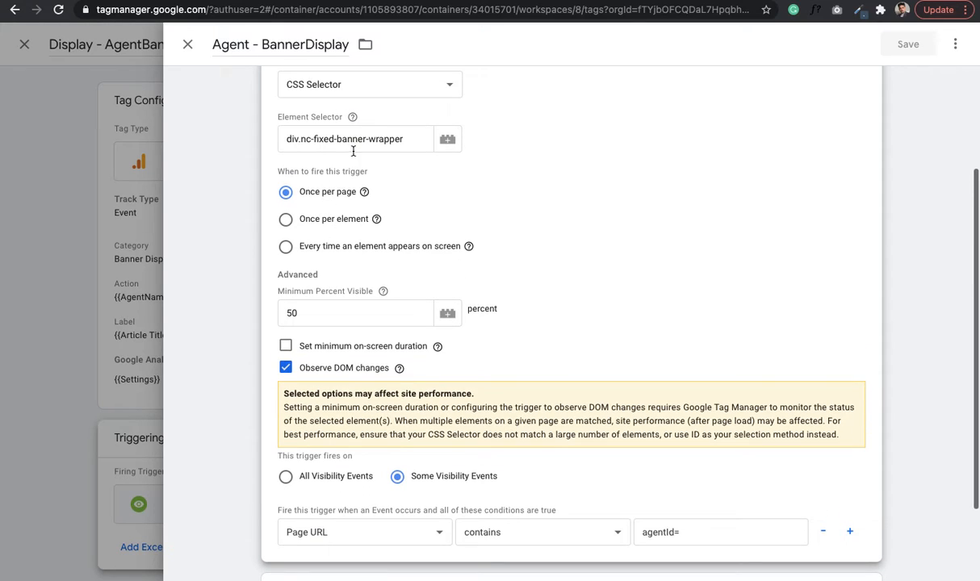
drag(390, 147, 284, 143)
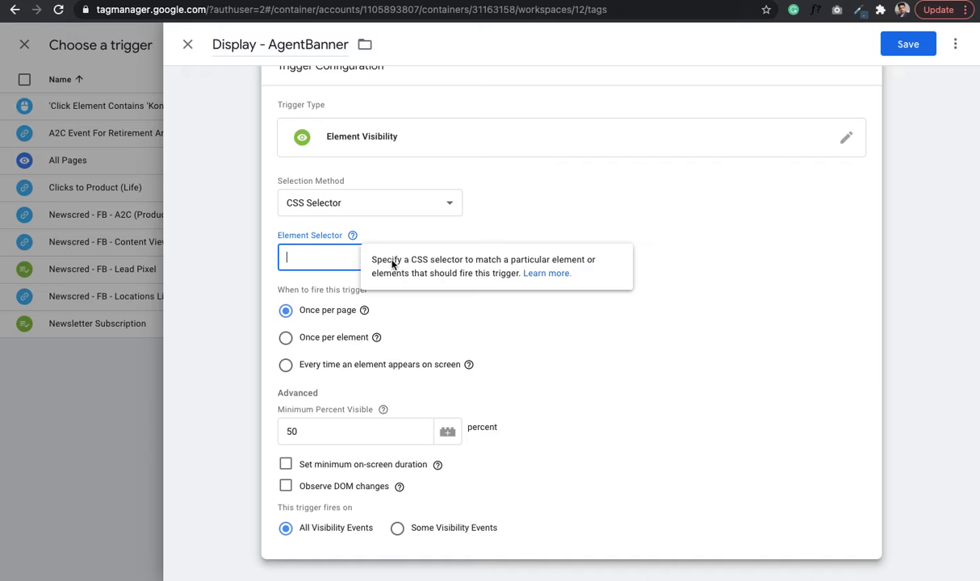
text(div.nc-fixed-banner-wrapper)
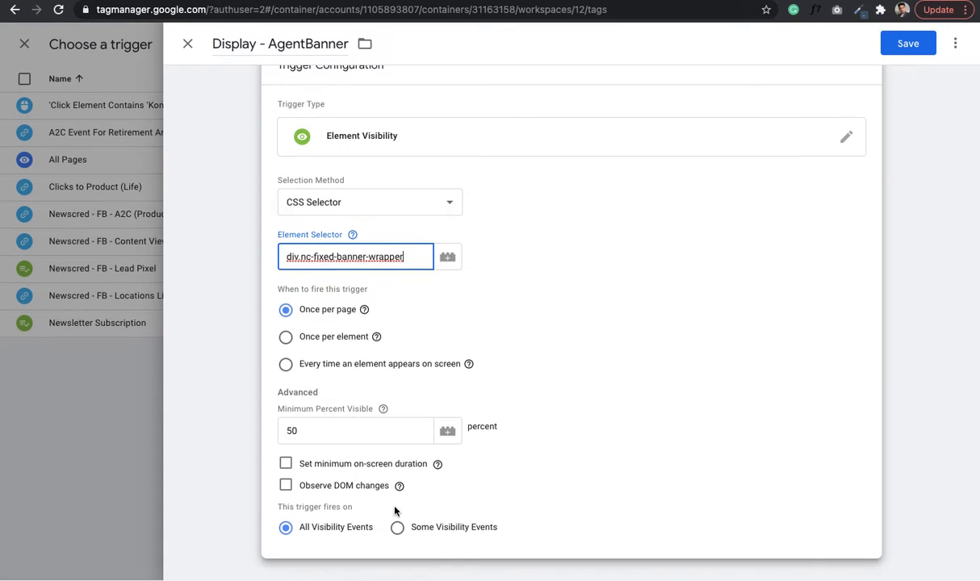
- Make the new trigger fire on Some Visibility Events where Page URL contains agentId=, copying that value from the generali.si trigger
click(397, 526)
scroll(408, 532, down, 1)
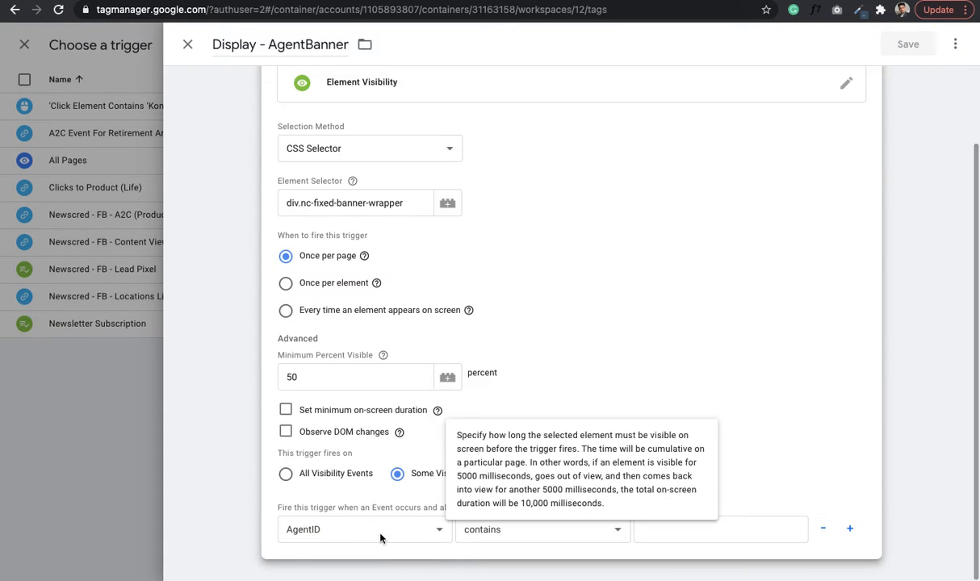
click(384, 533)
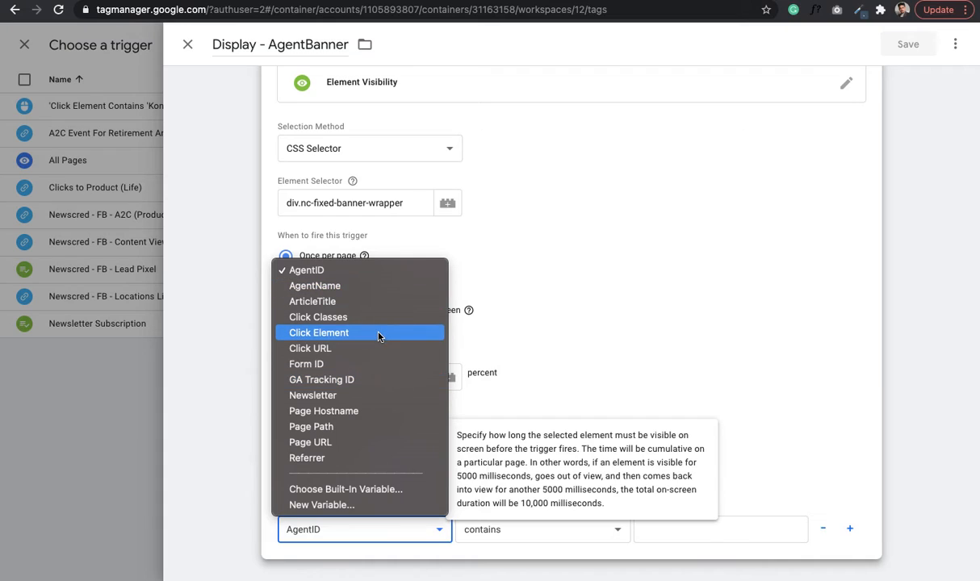
click(368, 443)
click(670, 528)
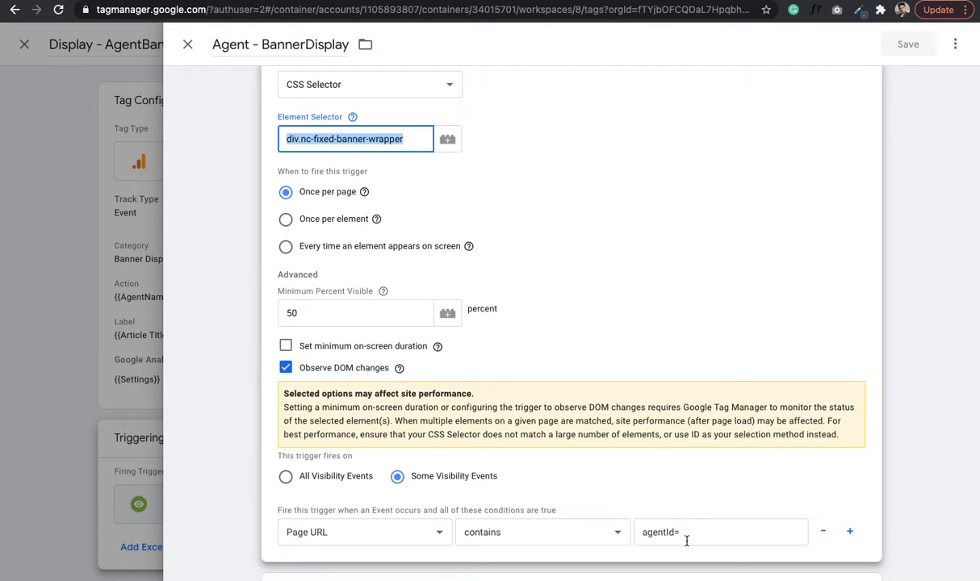
click(686, 540)
drag(697, 532, 619, 536)
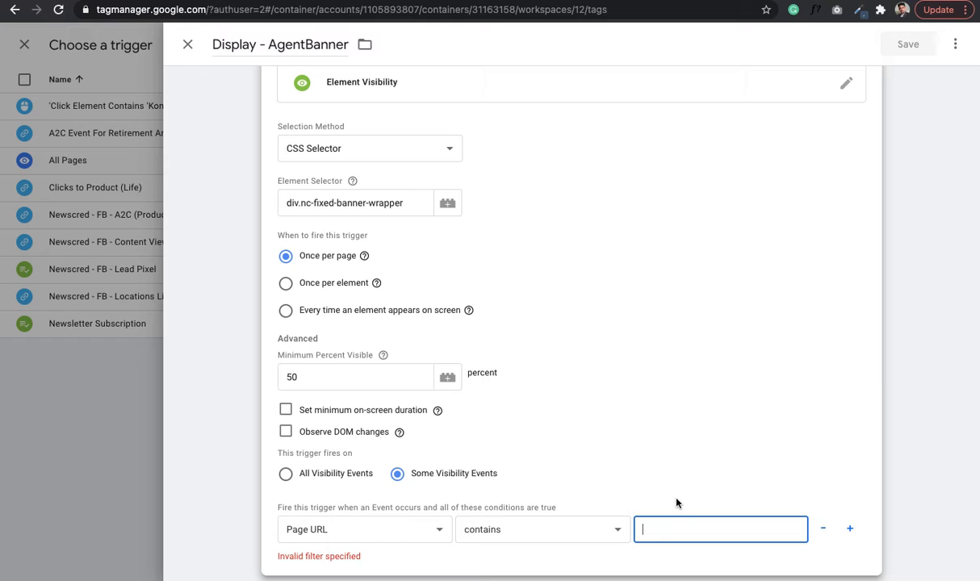
text(agentId=)
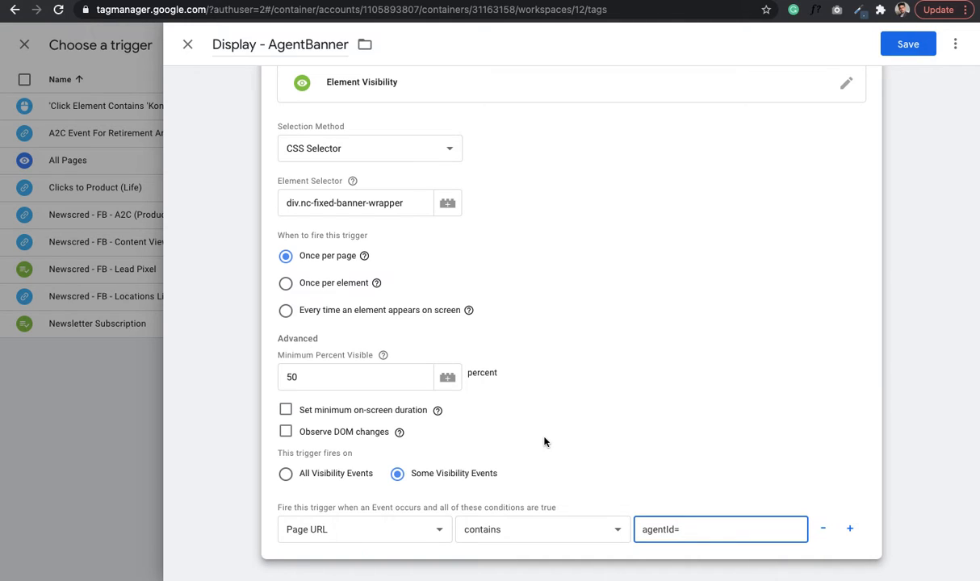
- Inspect the agent banner's outer wrapper element on the generali.rs blog article to check its CSS class
scroll(544, 442, up, 1)
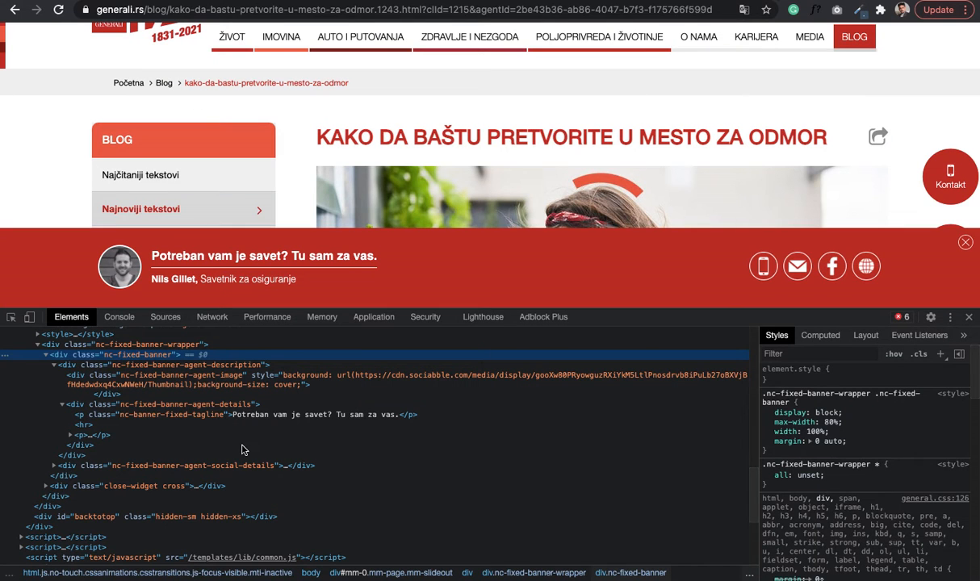
click(11, 317)
click(34, 265)
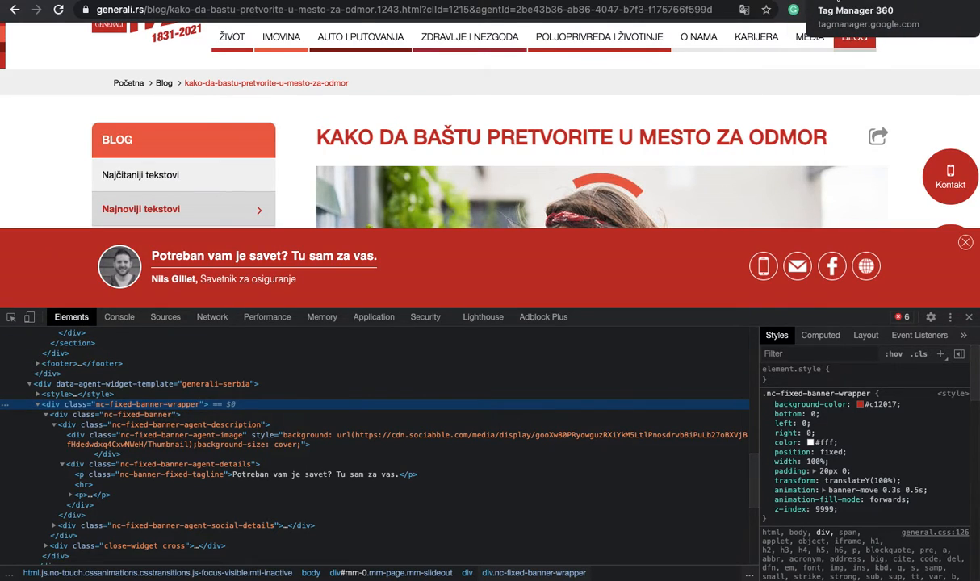
click(838, 1)
click(850, 0)
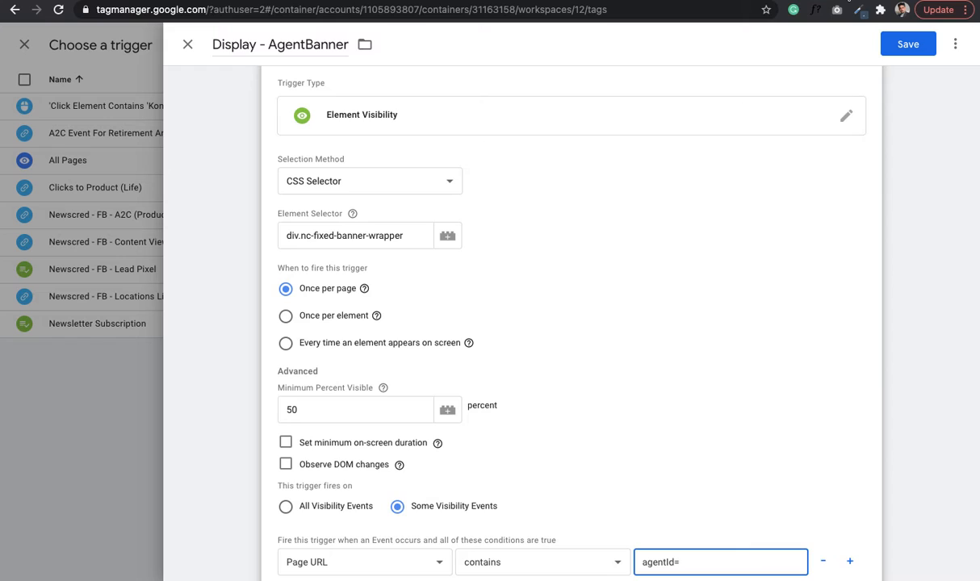
scroll(614, 300, down, 1)
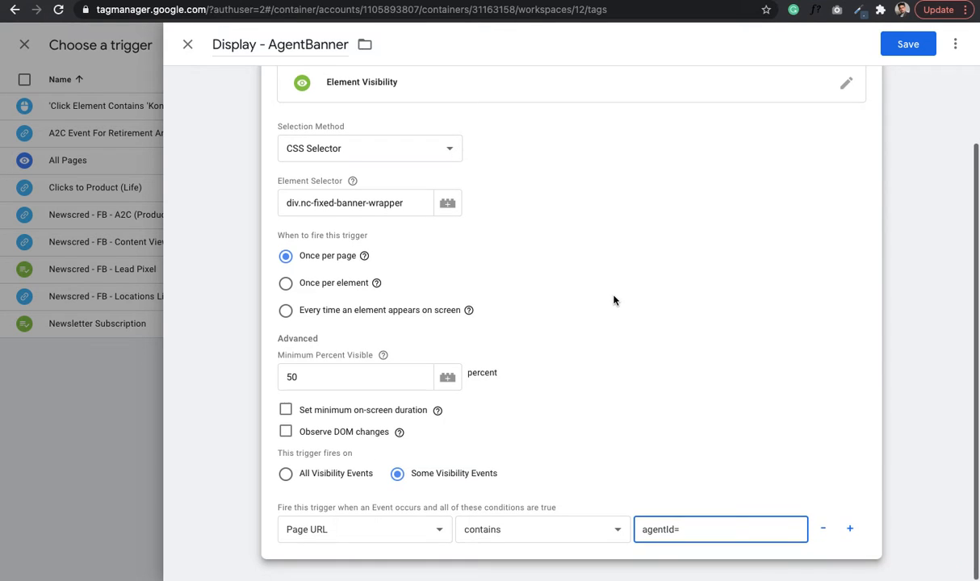
scroll(614, 300, up, 2)
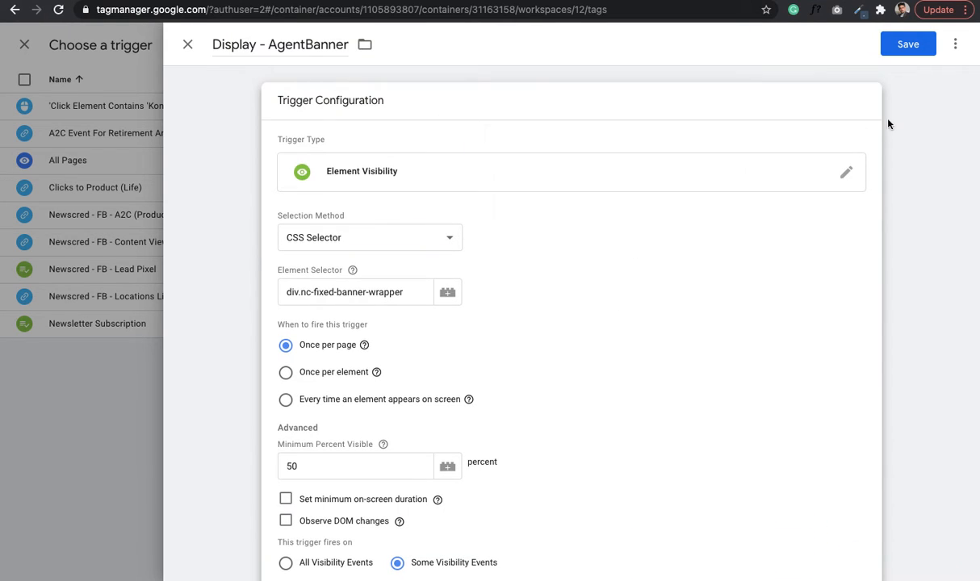
click(905, 47)
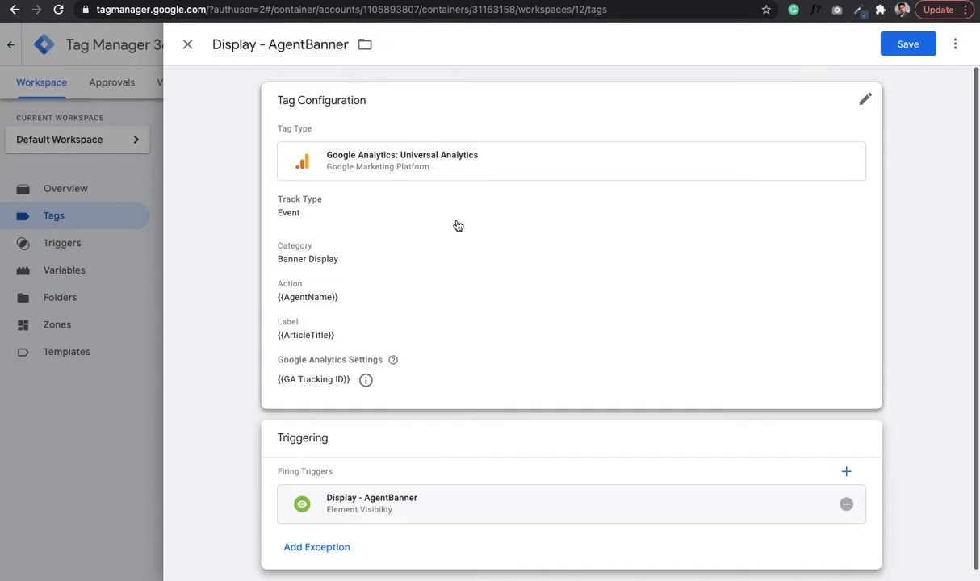
click(894, 48)
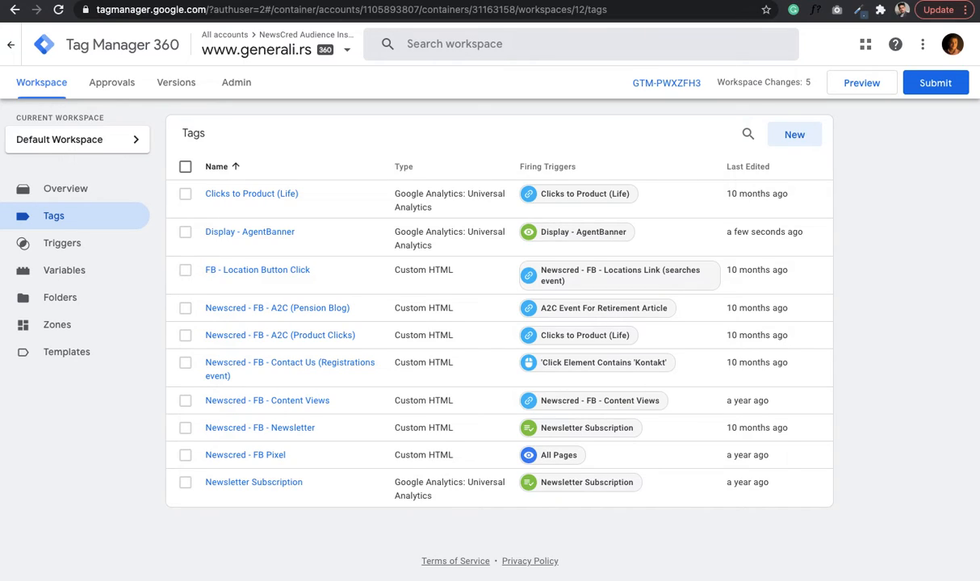
- Close the Agent - BannerDisplay trigger and its tag in the generali.si container to return to the tag list
click(844, 1)
click(378, 218)
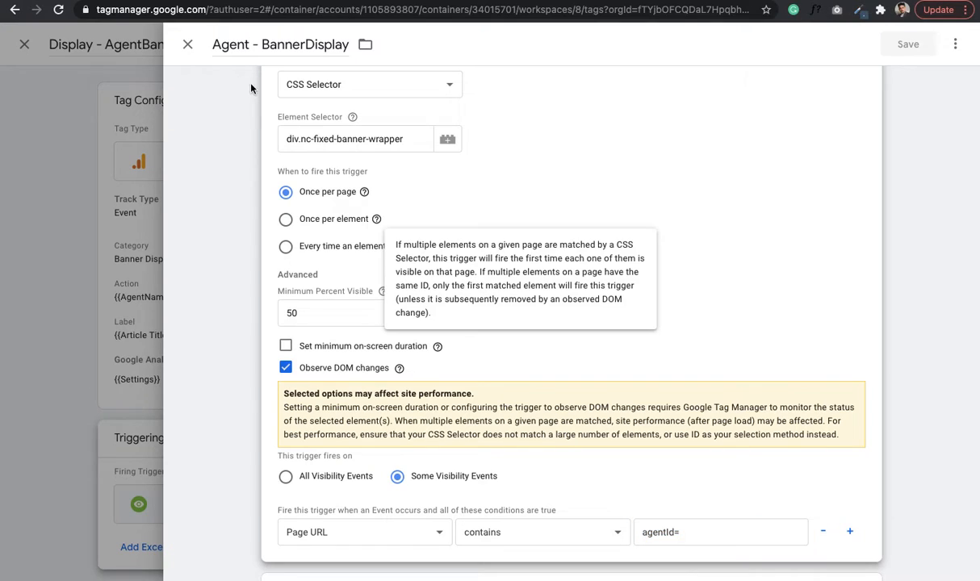
click(191, 45)
click(198, 50)
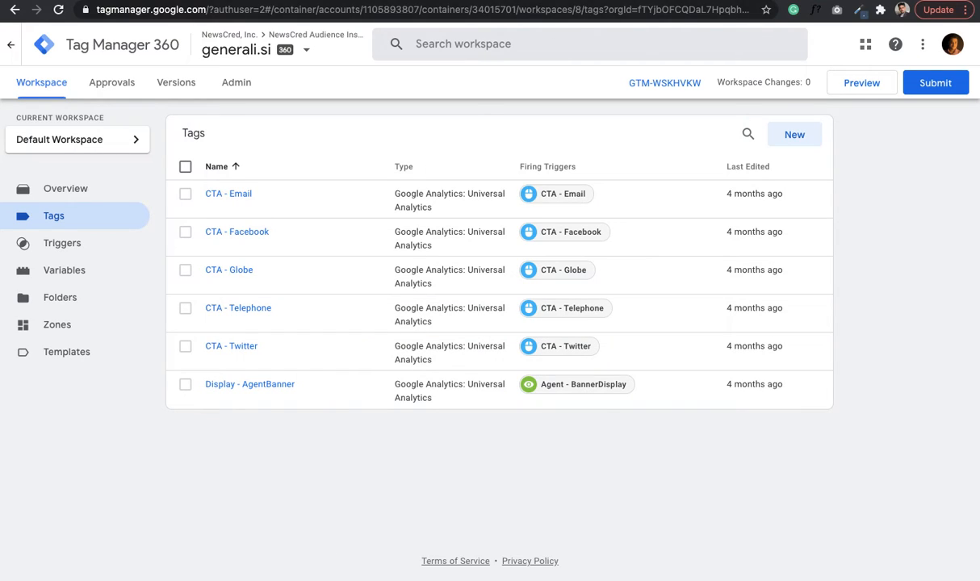
- Open the CTA - Email tag in the generali.si container to check its configuration
click(755, 1)
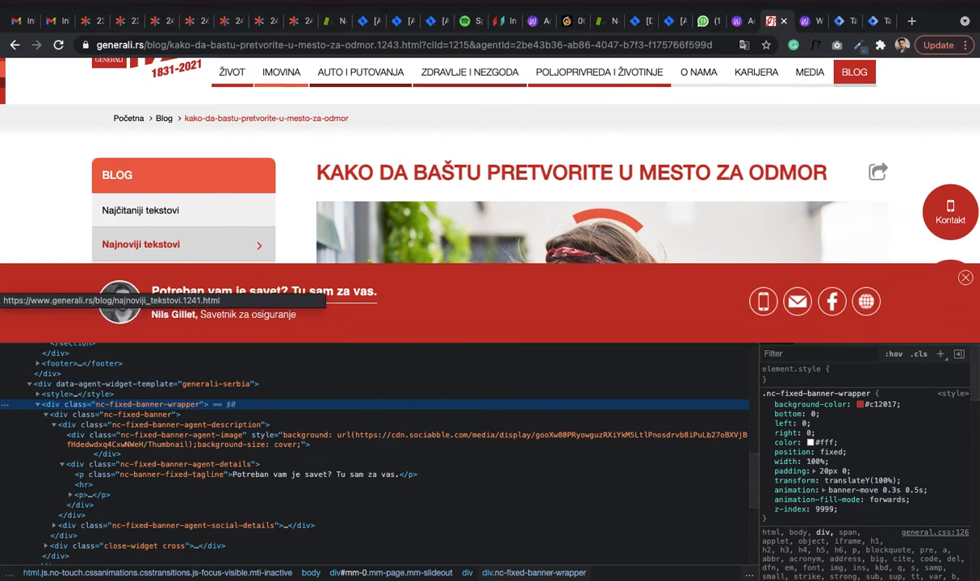
click(840, 21)
click(874, 24)
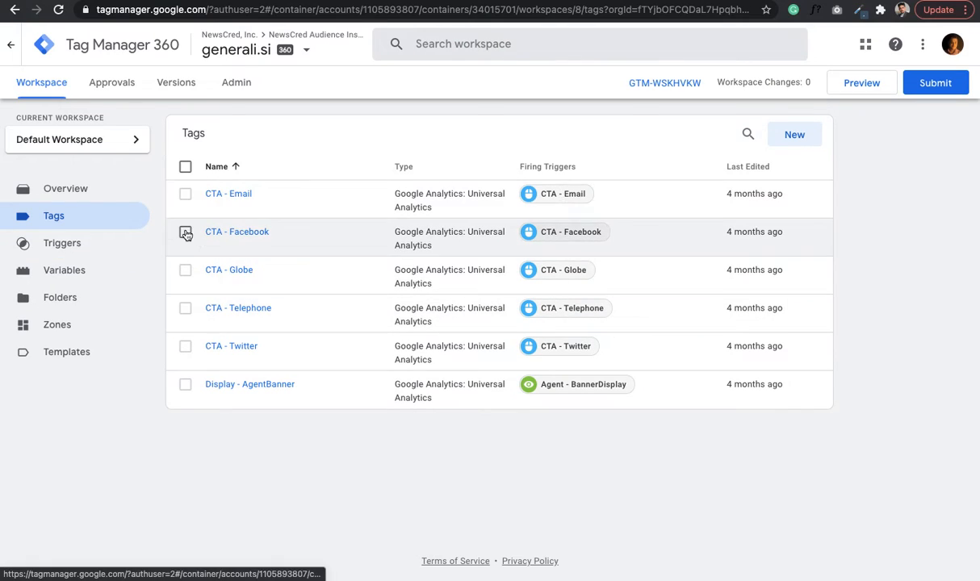
click(241, 194)
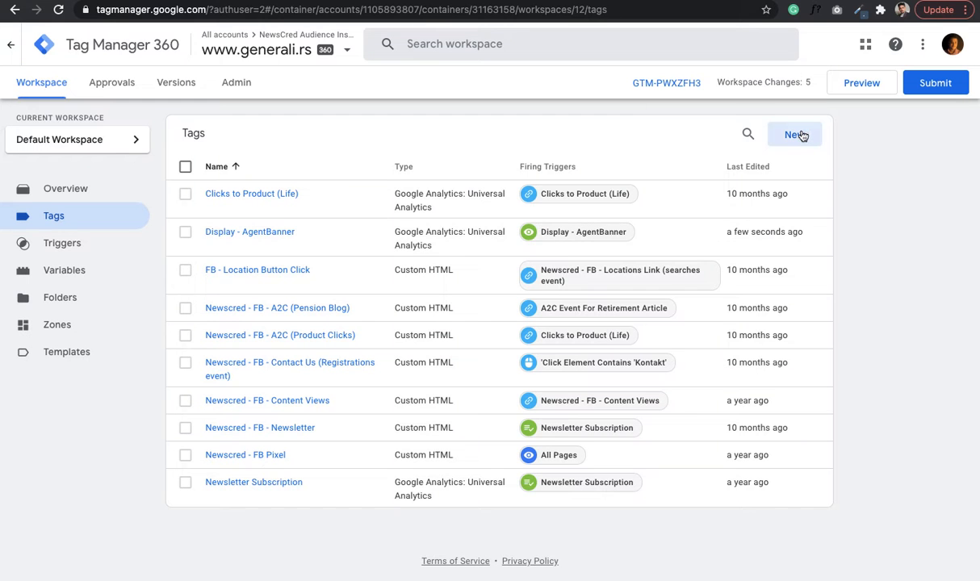
click(800, 134)
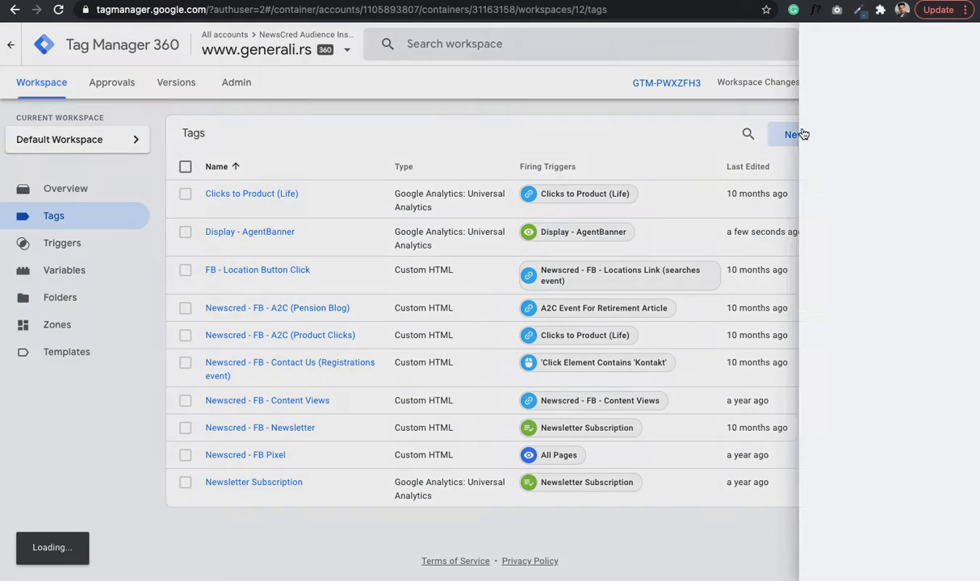
click(248, 43)
text(V)
text(T)
key(BackSpace)
key(BackSpace)
text(CTA - Ema)
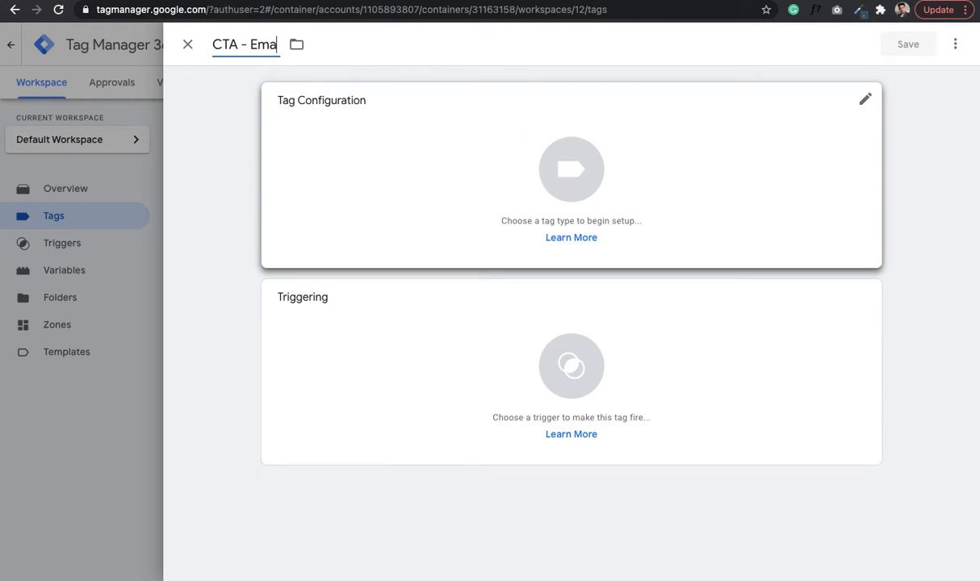
- Set the new tag's type to Google Analytics: Universal Analytics with the track type Event
click(865, 100)
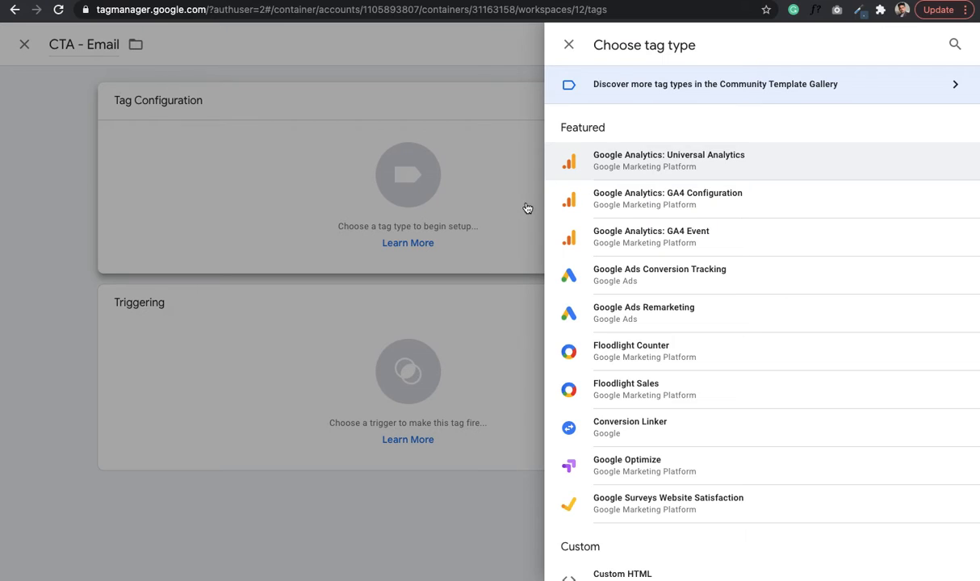
click(574, 172)
click(366, 245)
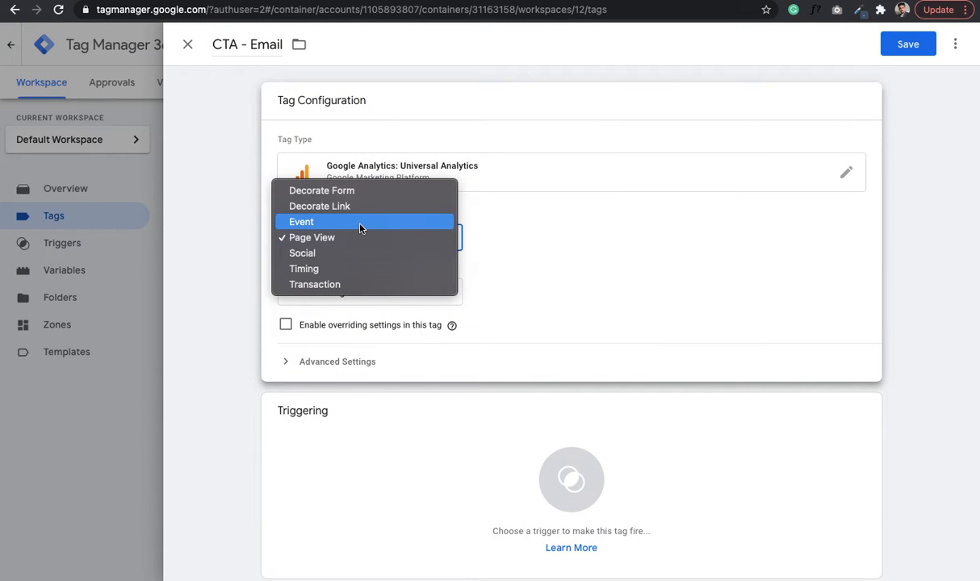
click(343, 220)
- Set the event's category to "CTA - Event", its action to {{AgentName}} and its label to {{ArticleTitle}}
click(374, 312)
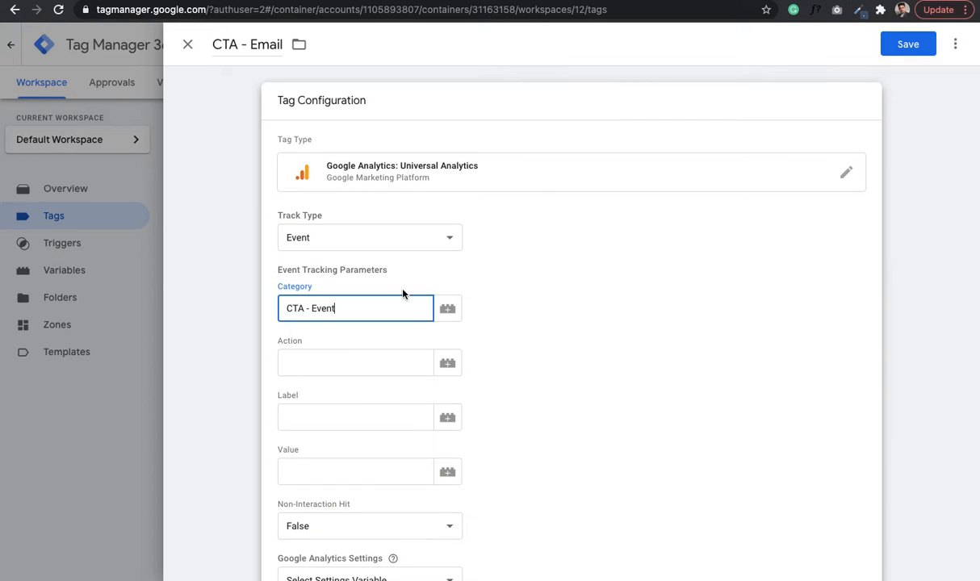
click(451, 363)
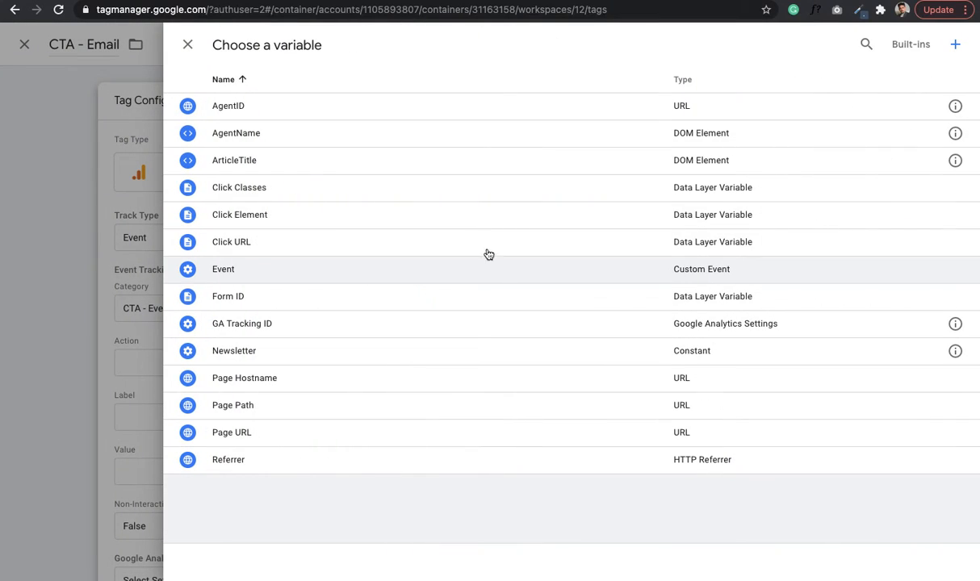
click(301, 133)
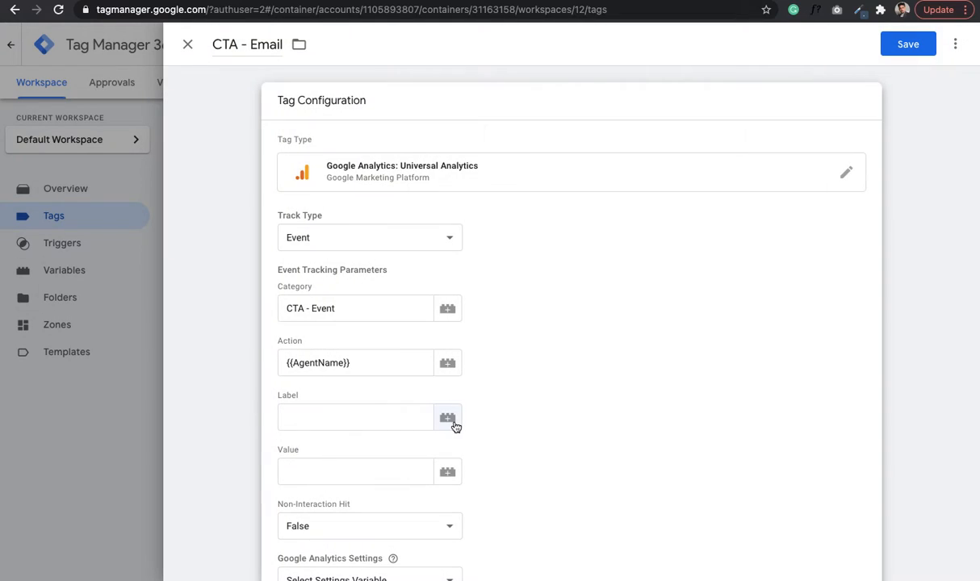
click(449, 419)
click(333, 161)
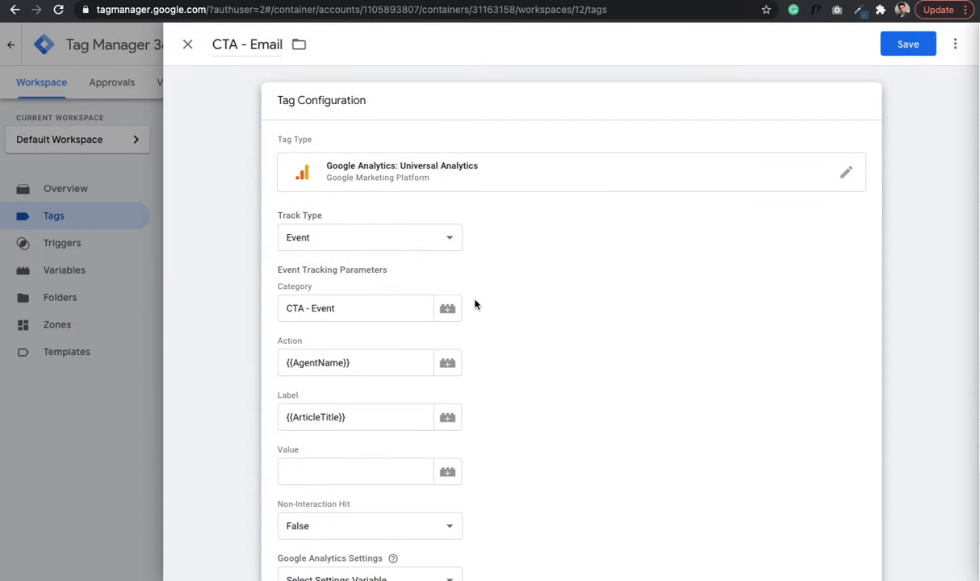
- Choose {{GA Tracking ID}} as the Google Analytics settings variable of the CTA - Email tag
scroll(476, 304, down, 5)
click(316, 376)
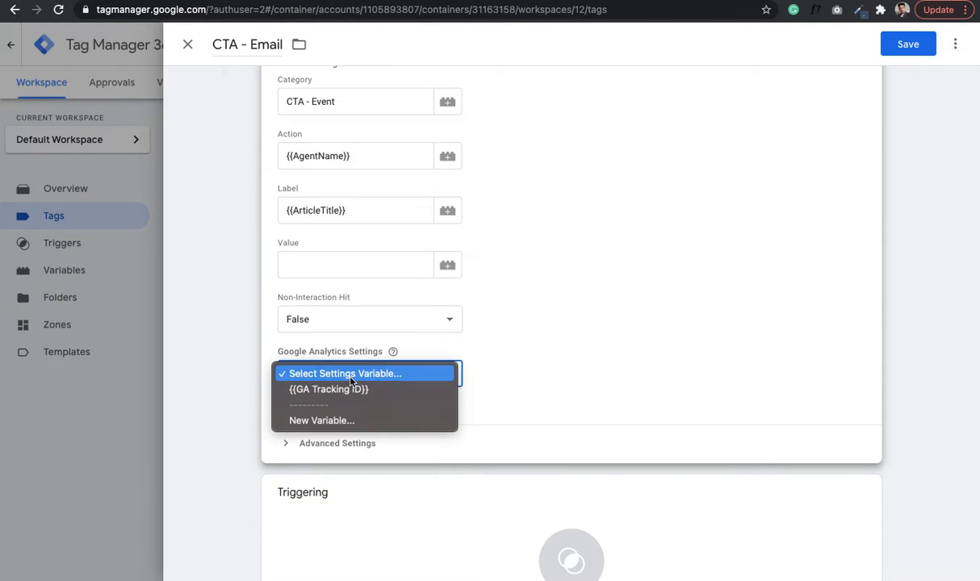
click(387, 389)
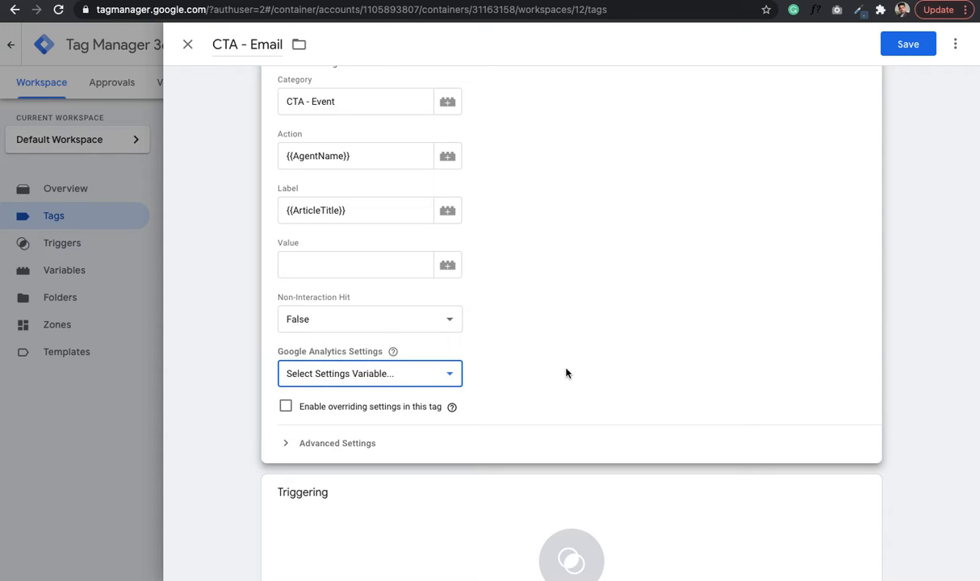
- Copy the CSS selector from the firing condition of the CTA - Email trigger in the generali.si container
scroll(568, 374, down, 2)
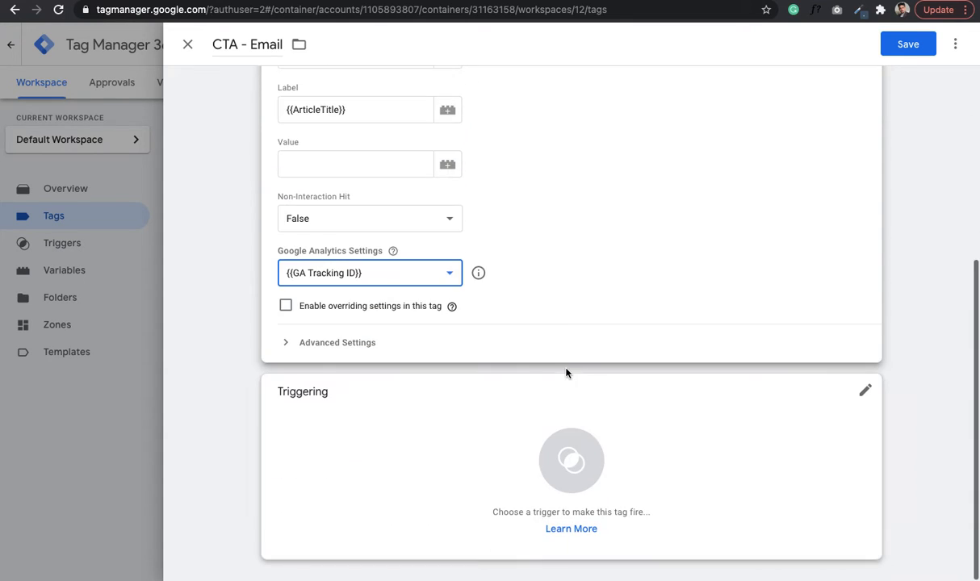
click(864, 400)
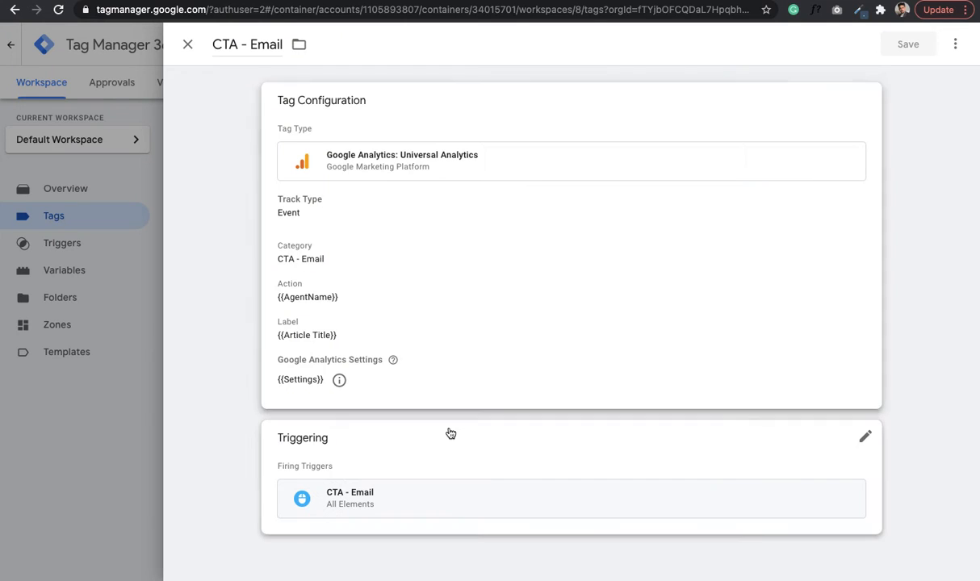
click(643, 501)
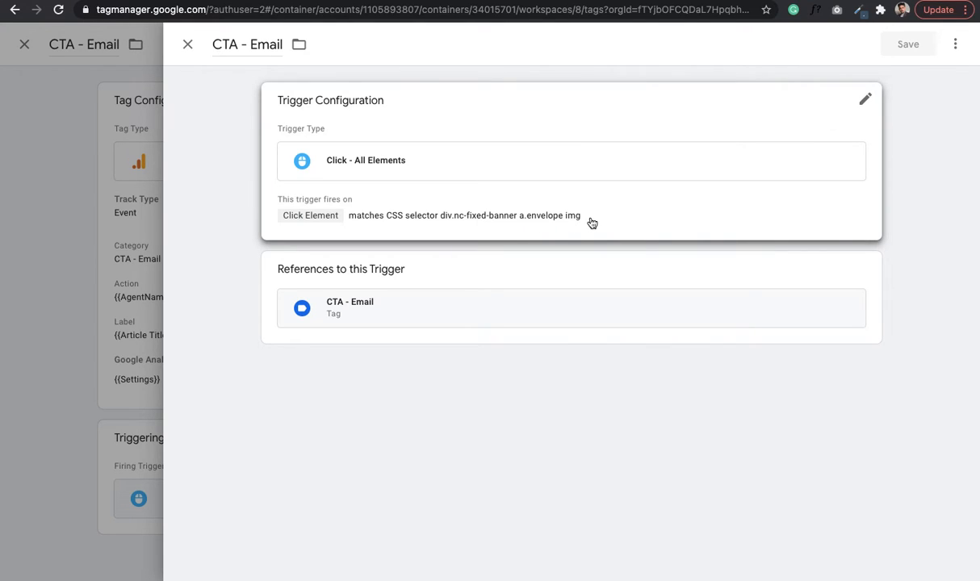
click(527, 222)
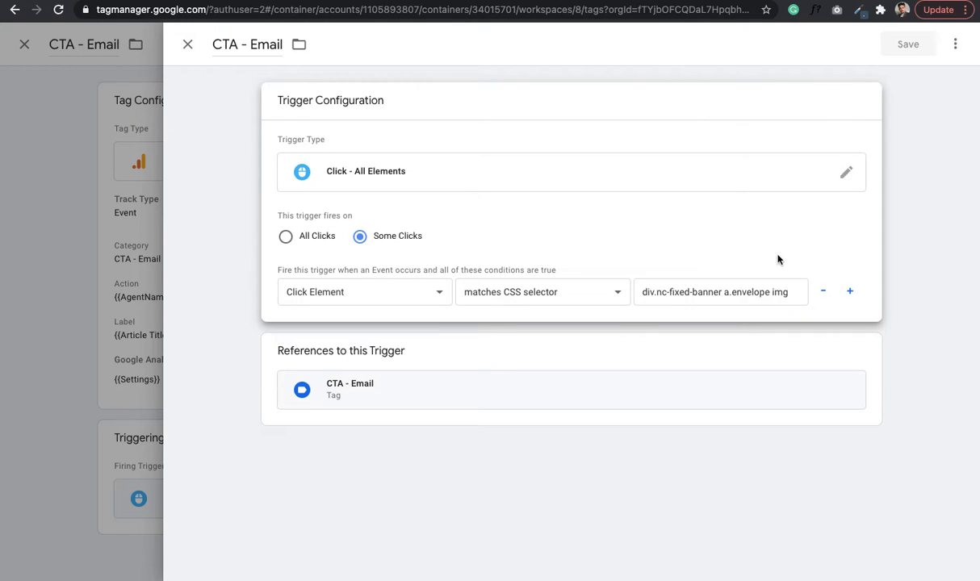
click(767, 301)
triple_click(767, 302)
key(super+c)
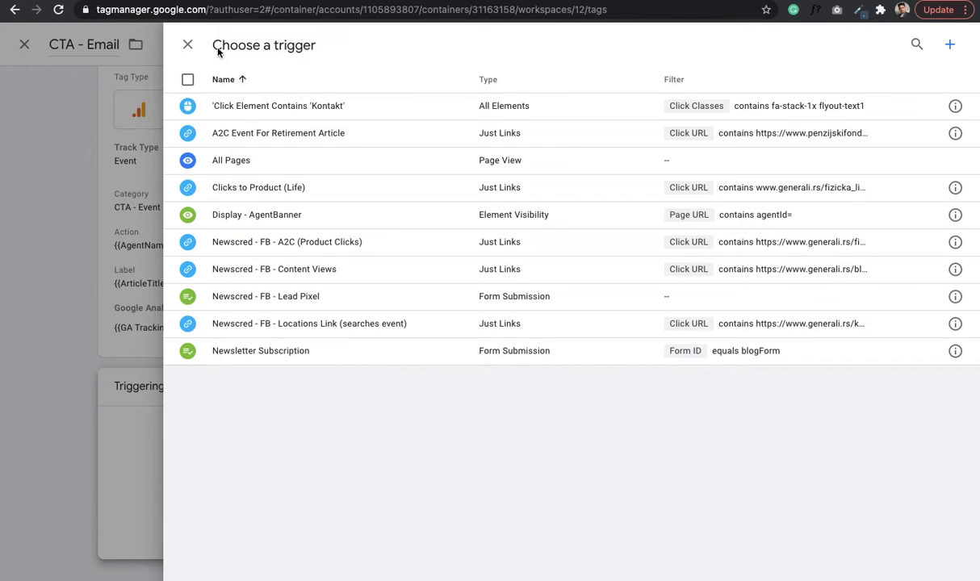
click(949, 45)
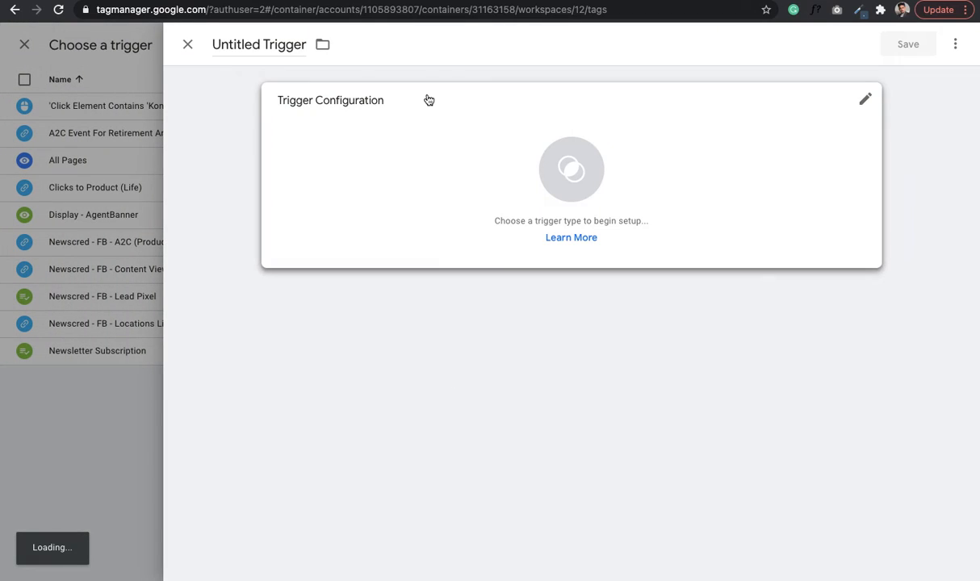
click(279, 49)
text(CT)
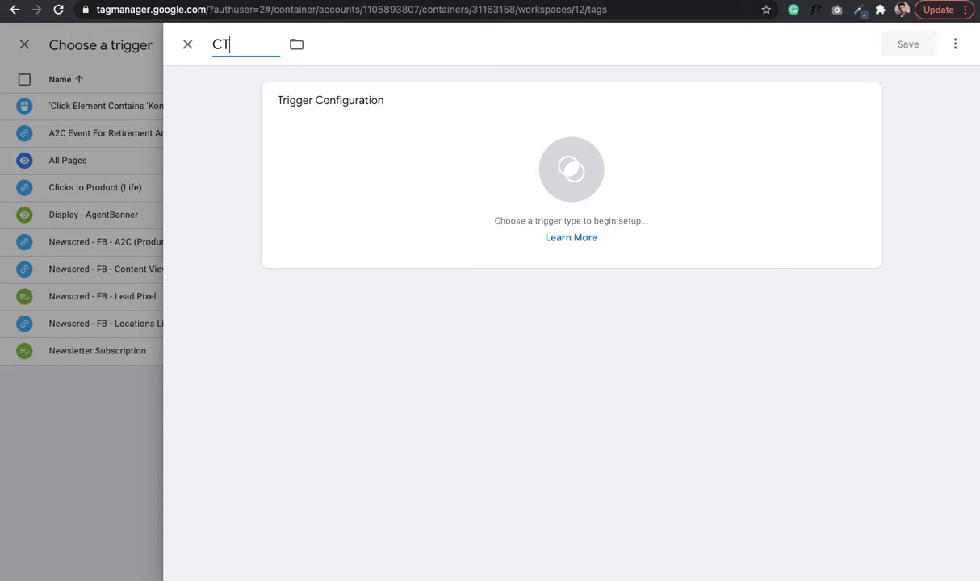
text(A - Email)
click(861, 109)
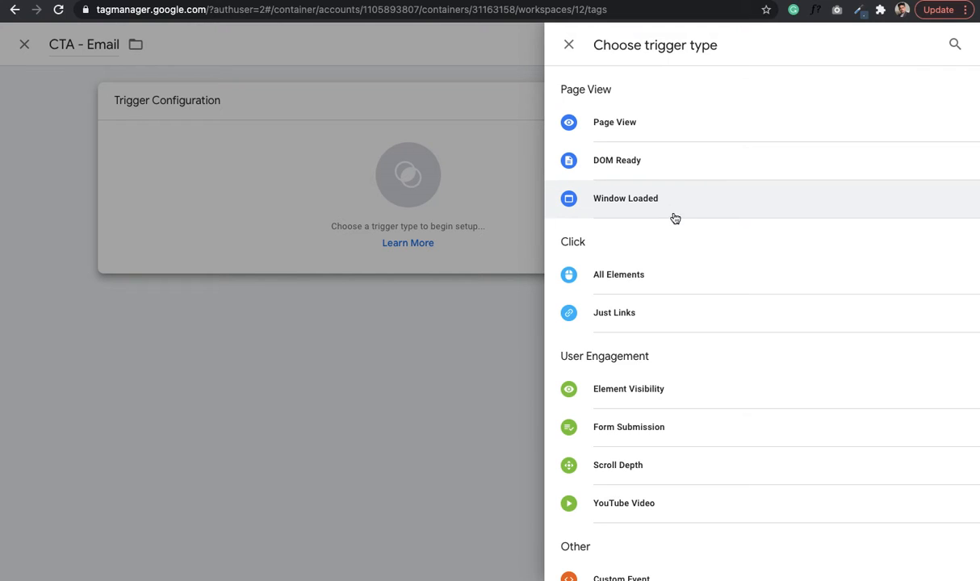
click(731, 269)
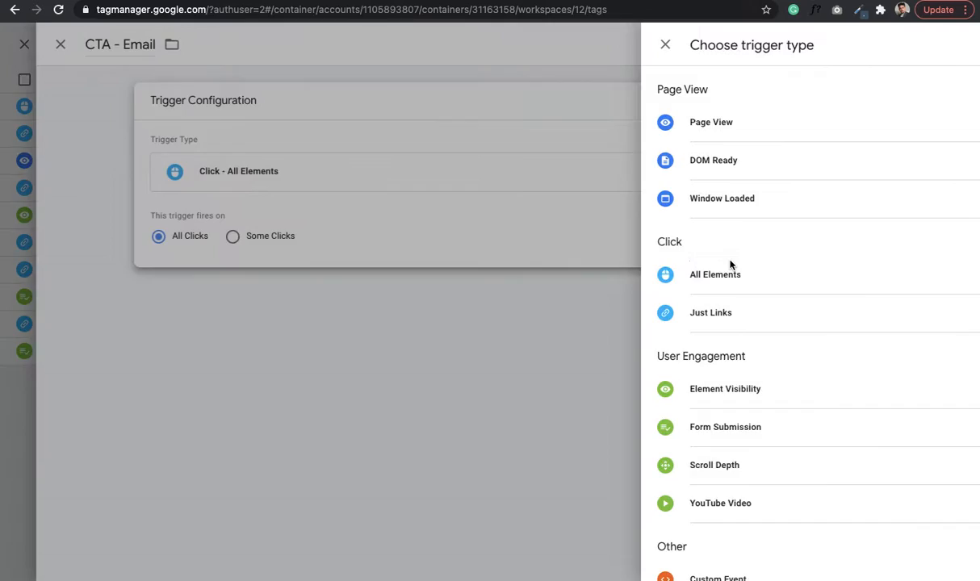
- Make the trigger fire on Some Clicks where Click Element matches CSS selector "div.nc-fixed-banner a.envelope img"
click(359, 236)
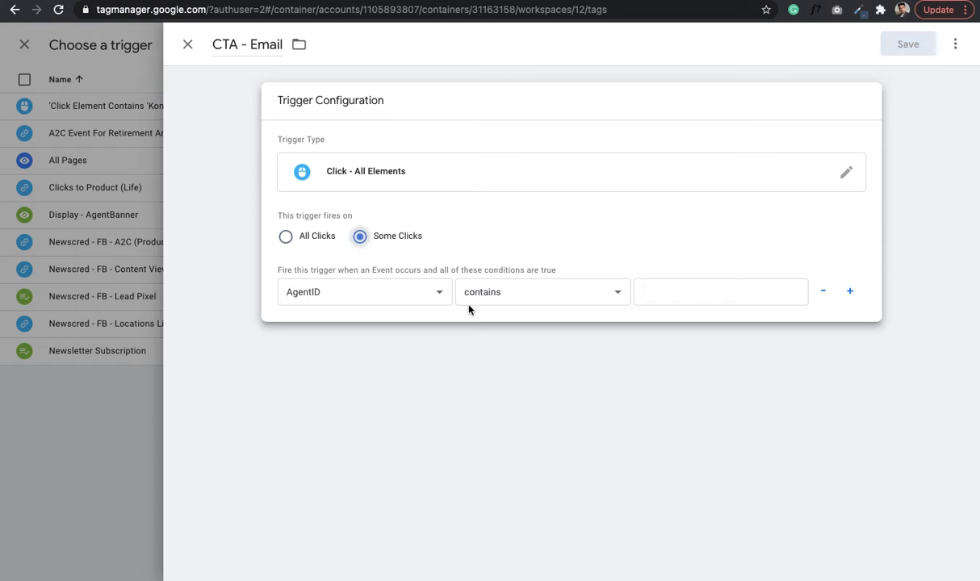
click(426, 298)
click(886, 1)
click(430, 285)
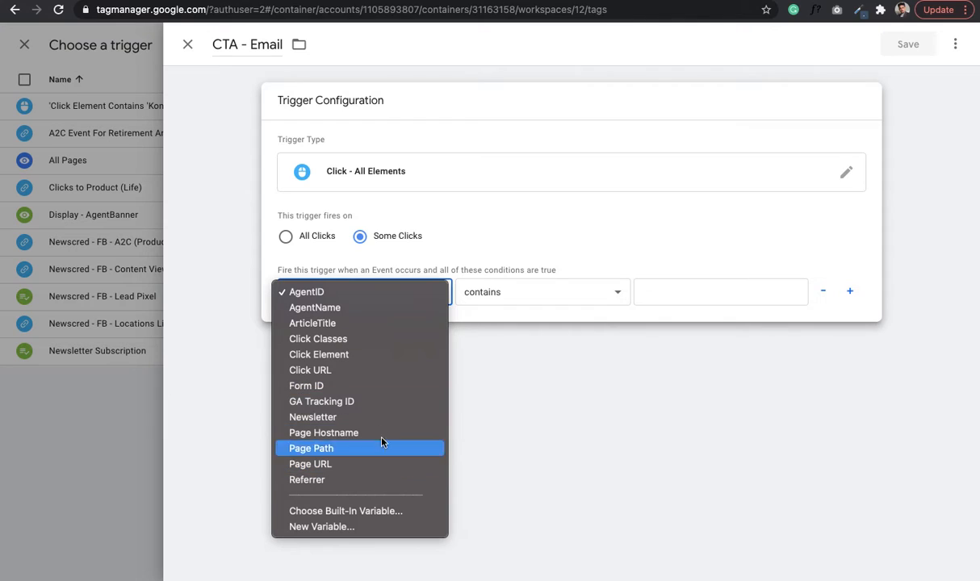
click(383, 370)
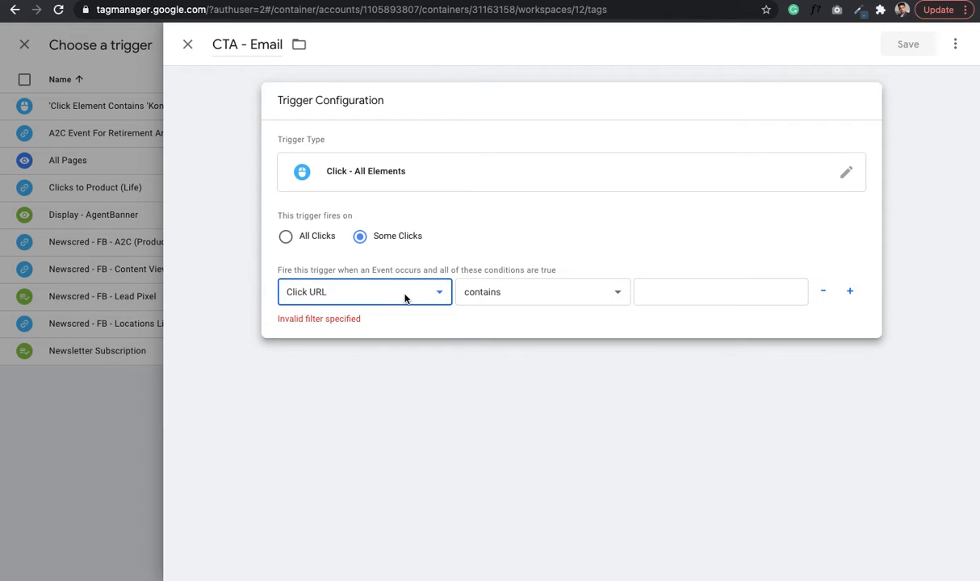
click(406, 298)
click(374, 258)
click(515, 296)
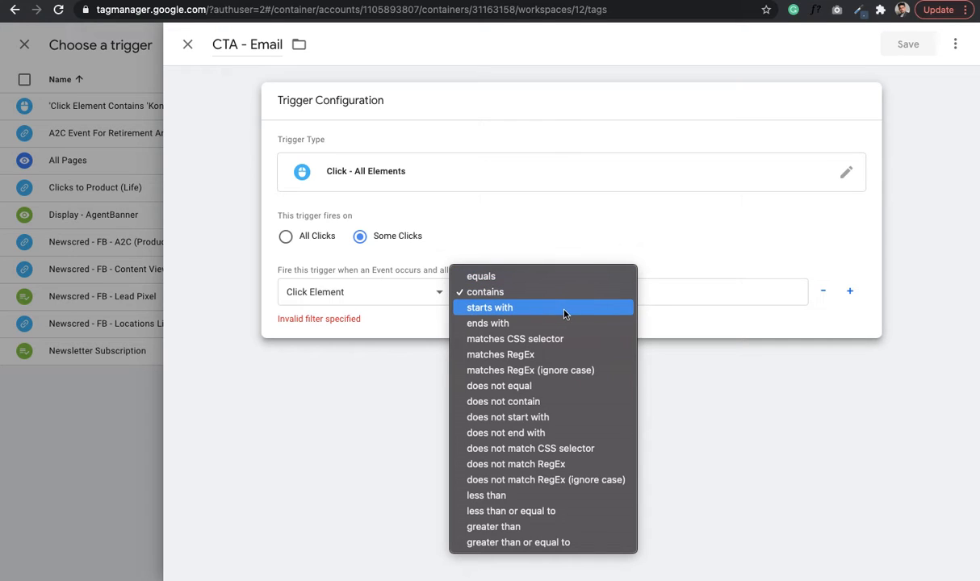
click(595, 340)
click(703, 292)
key(super+v)
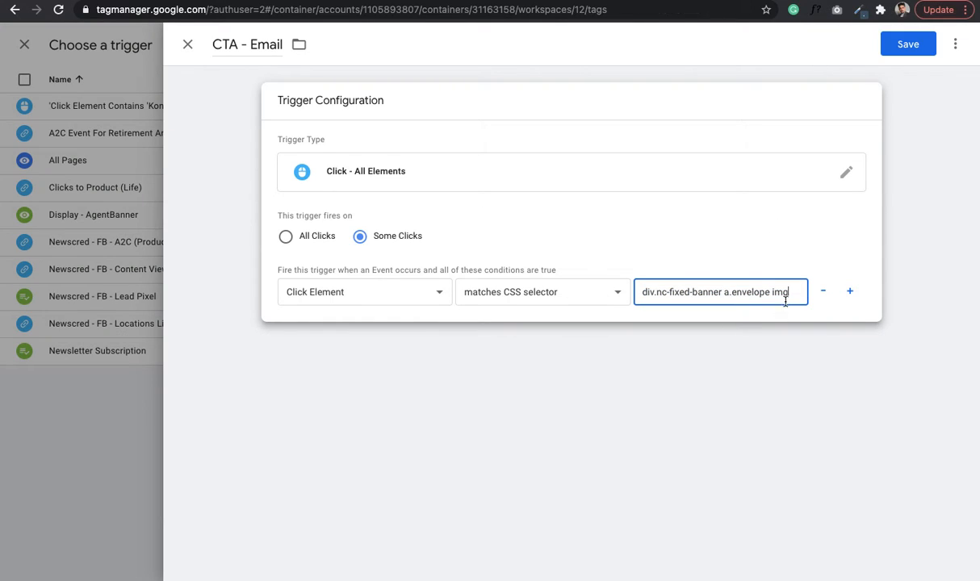
- Inspect the envelope icon in the agent banner on the generali.rs article page and compare its element structure with the trigger's selector
drag(792, 294, 664, 292)
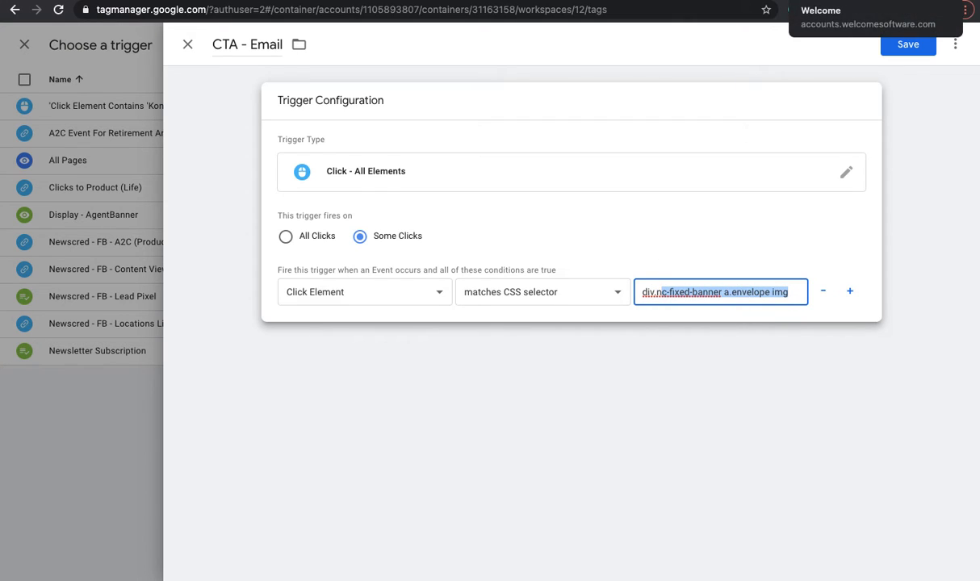
click(796, 0)
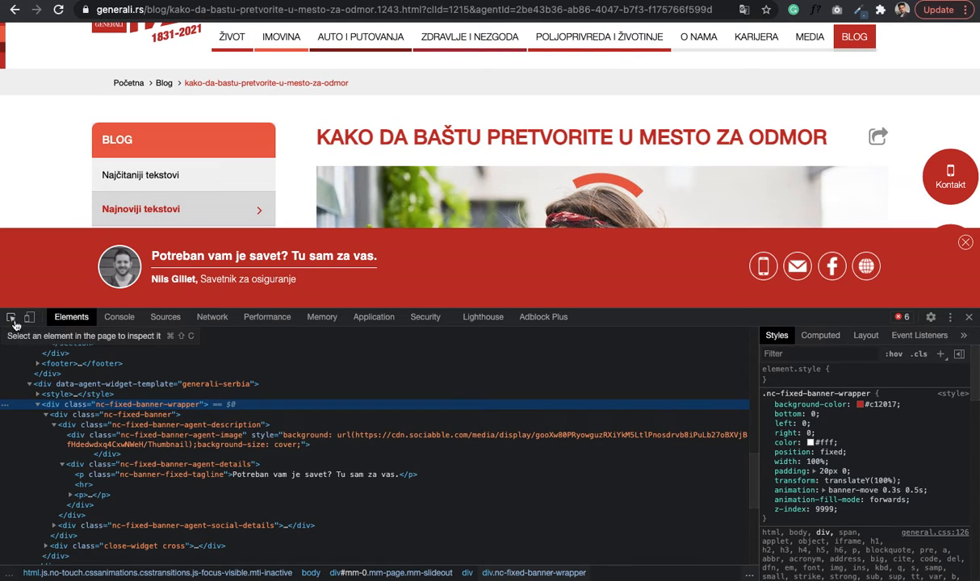
click(11, 317)
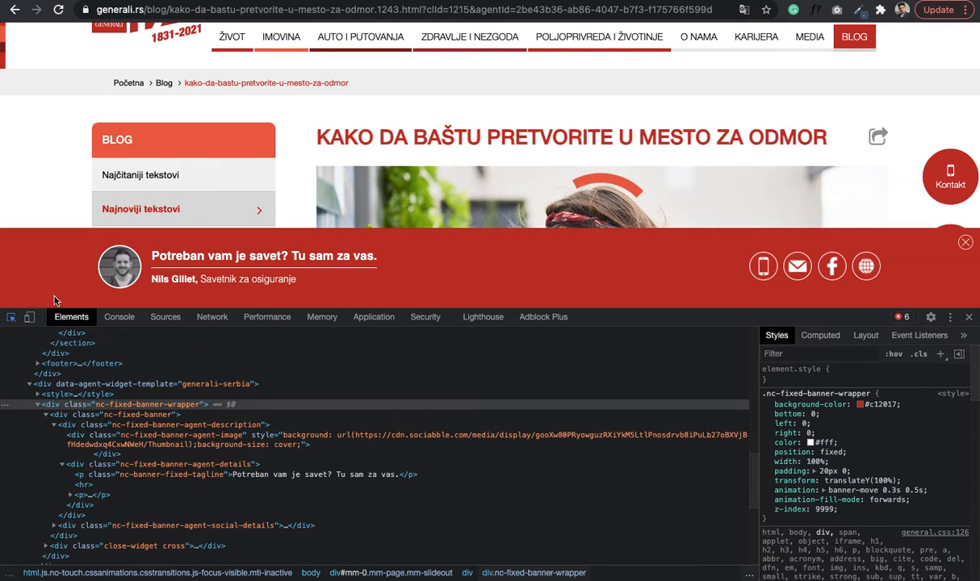
click(802, 282)
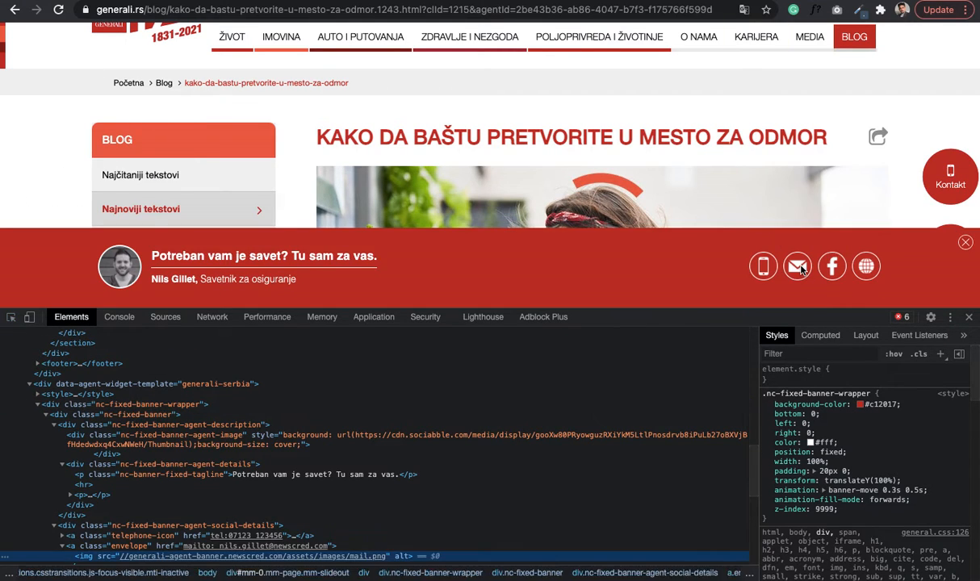
scroll(395, 531, down, 2)
scroll(394, 531, down, 1)
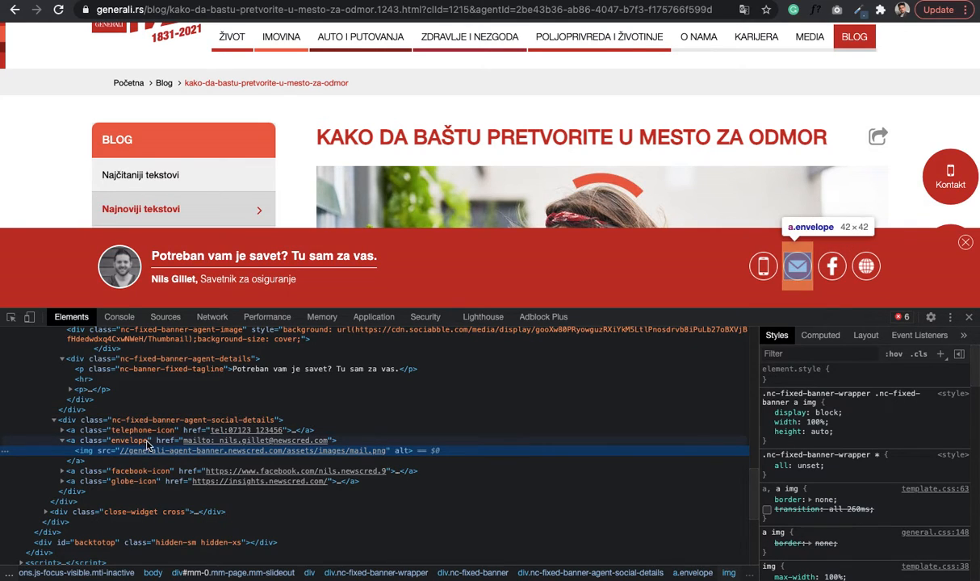
mouse_move(188, 454)
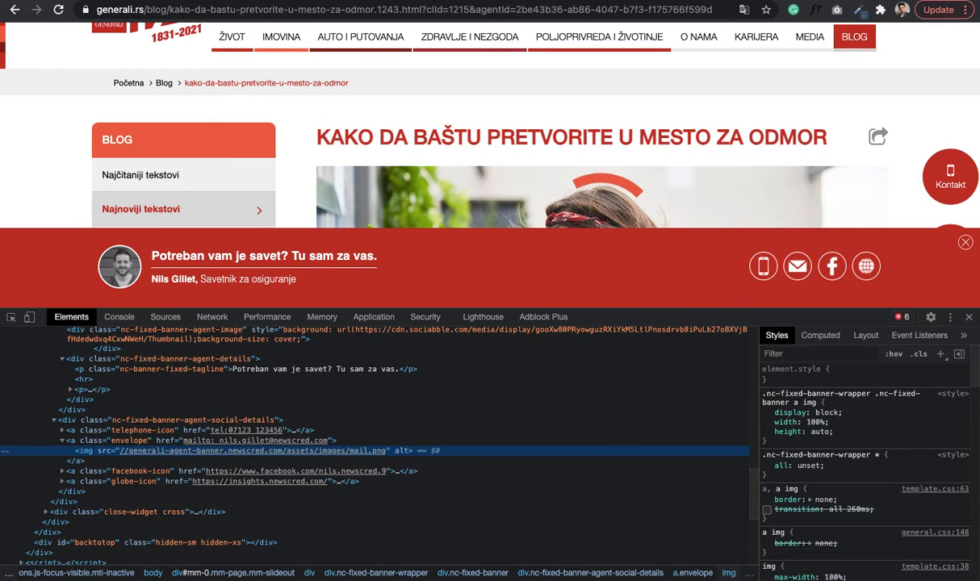
click(848, 0)
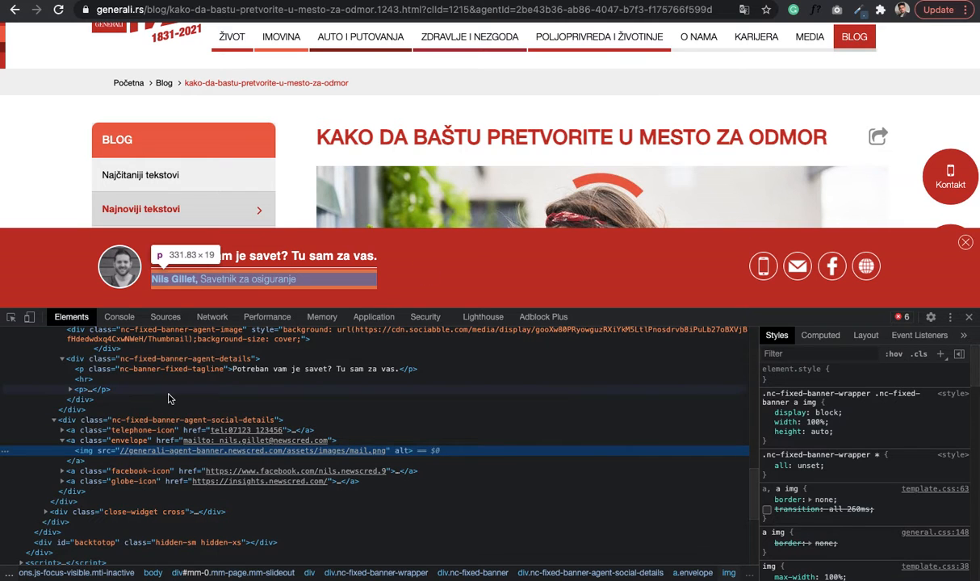
scroll(170, 398, up, 3)
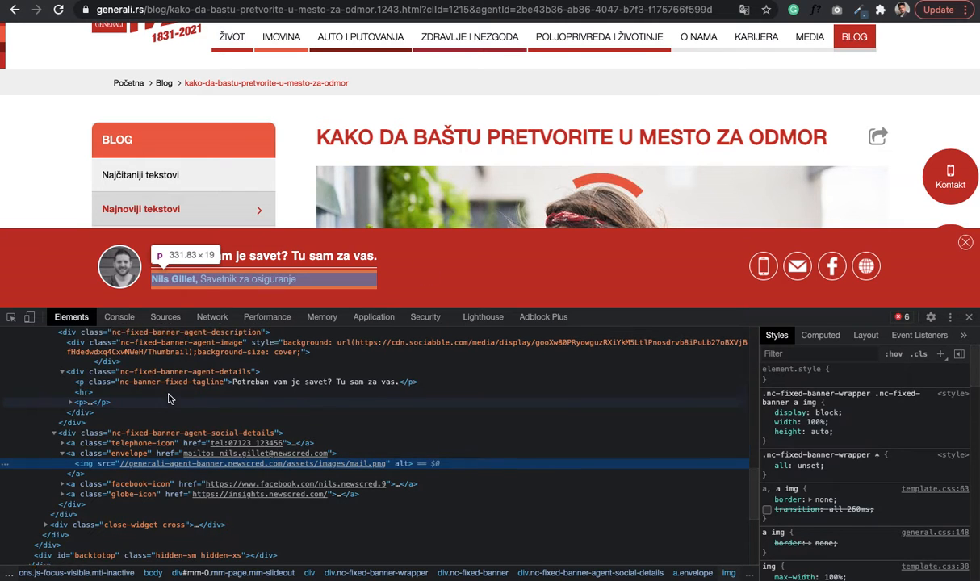
scroll(169, 398, up, 2)
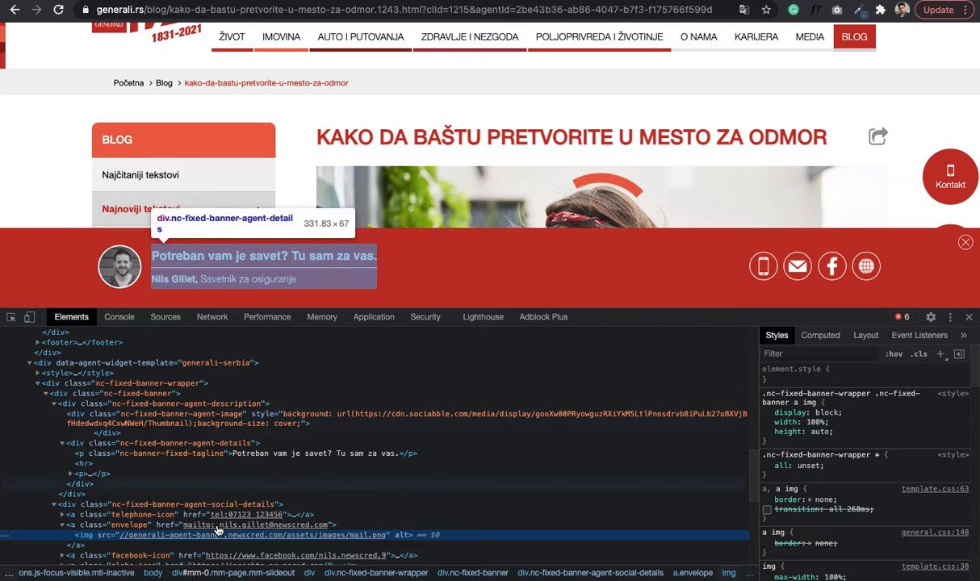
scroll(217, 529, down, 2)
scroll(217, 529, down, 1)
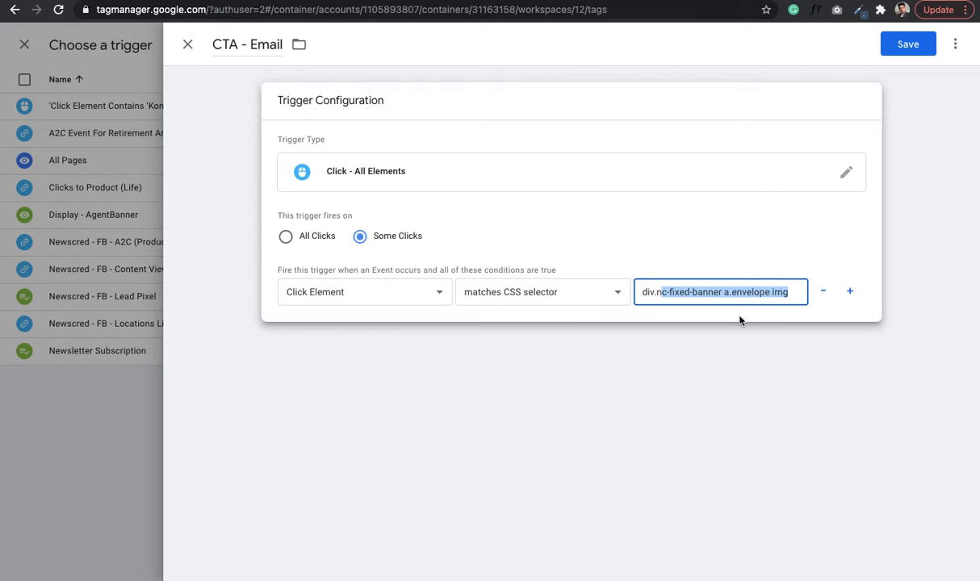
- Save the CTA - Email trigger and assign it as the firing trigger of the CTA - Email tag
click(908, 44)
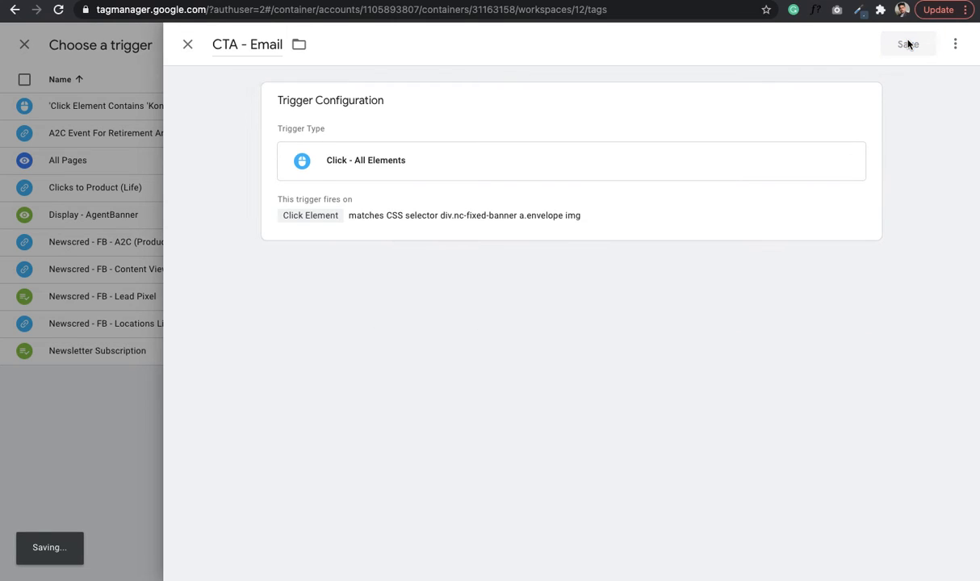
click(187, 44)
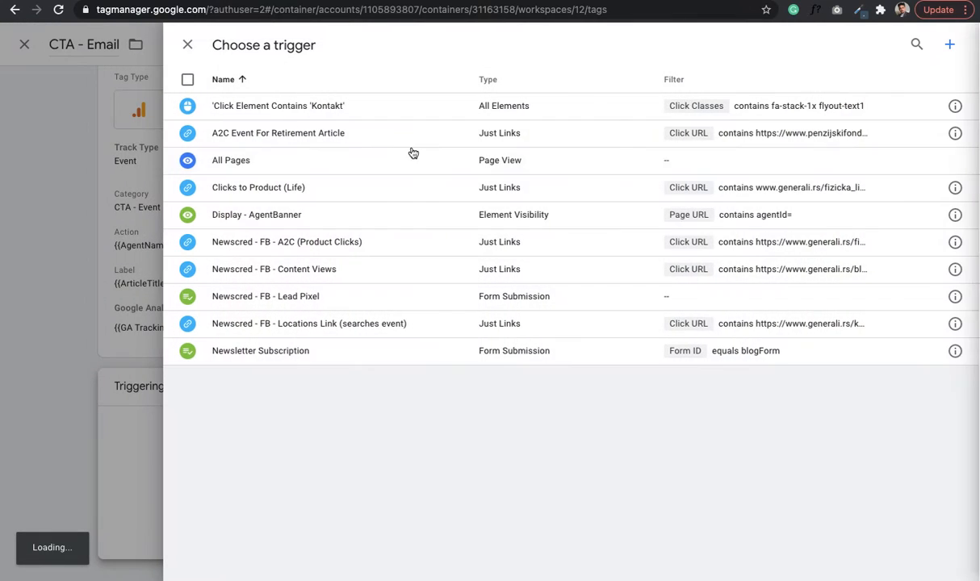
click(188, 44)
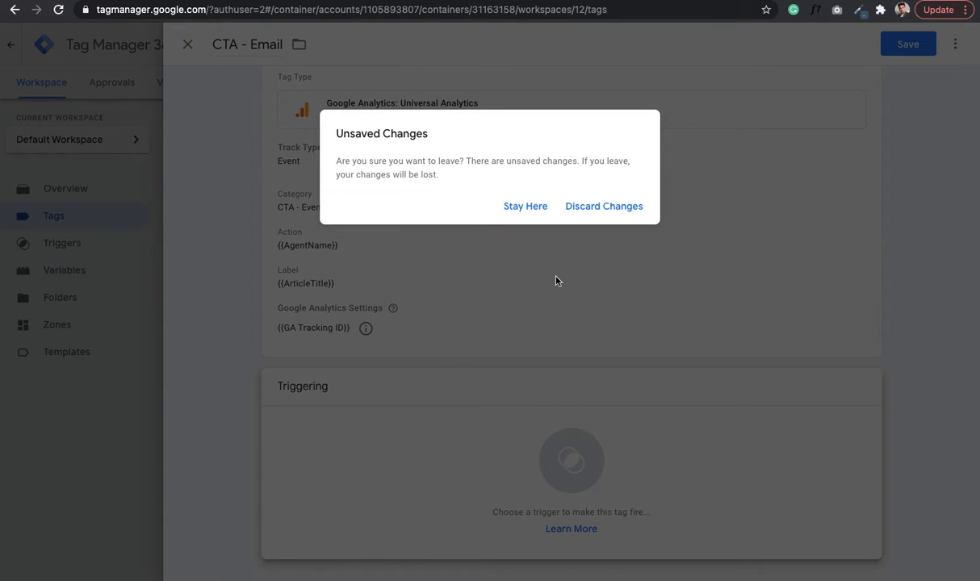
click(533, 210)
click(685, 462)
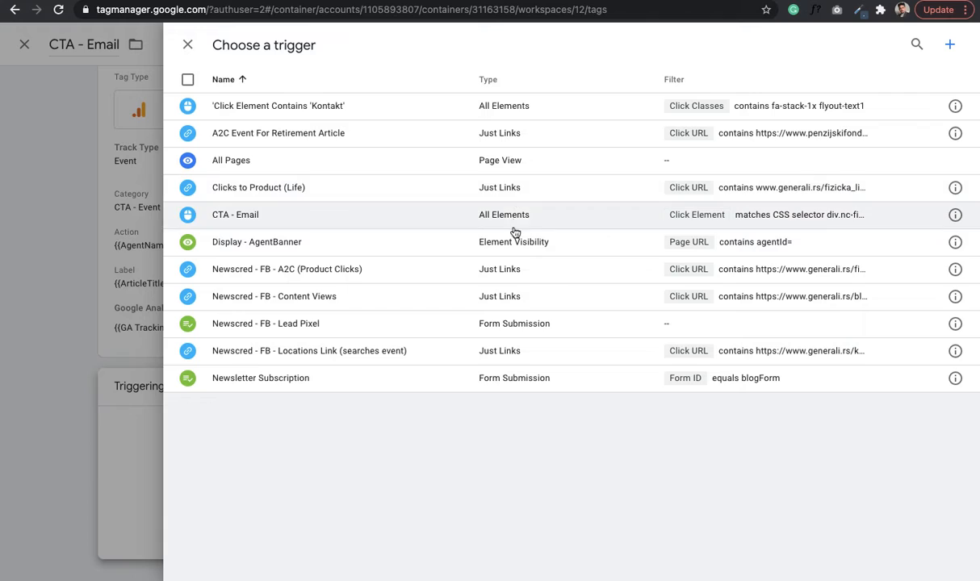
click(422, 229)
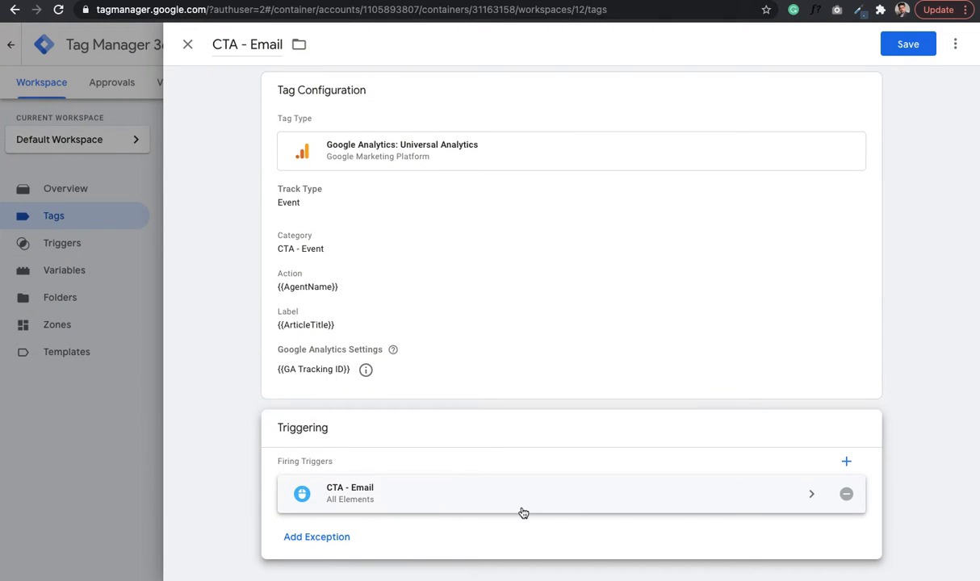
- Review the assigned trigger's firing condition and save the CTA - Email tag
click(811, 495)
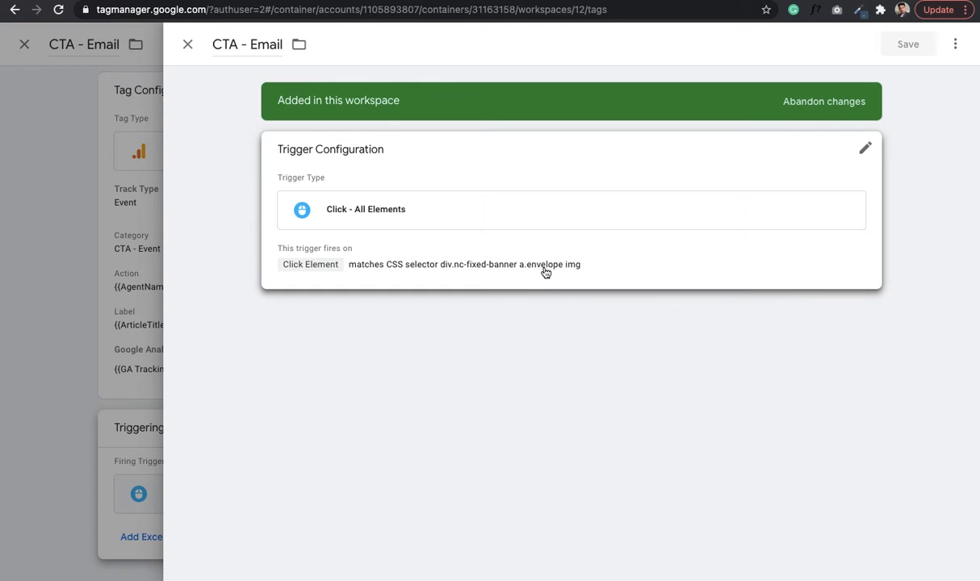
click(188, 43)
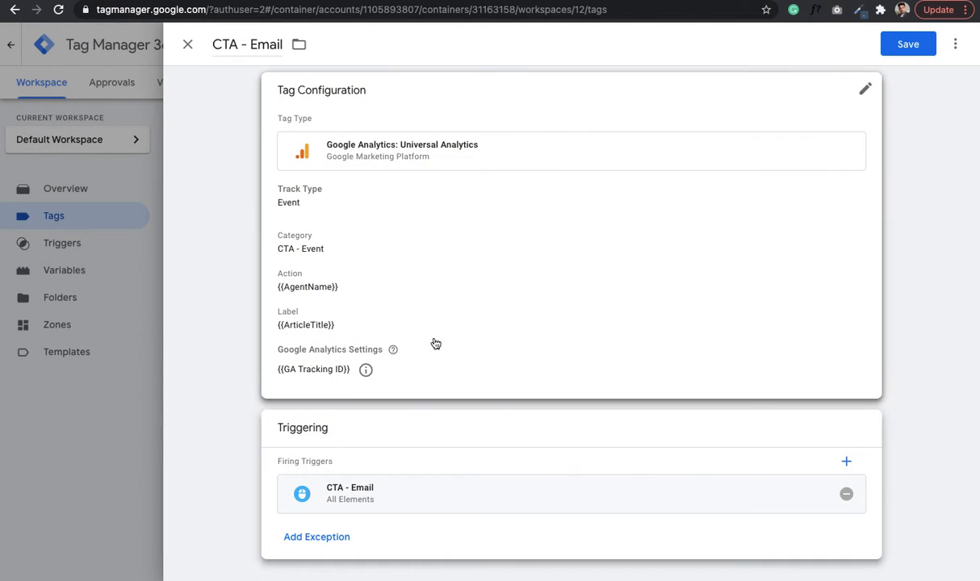
click(870, 45)
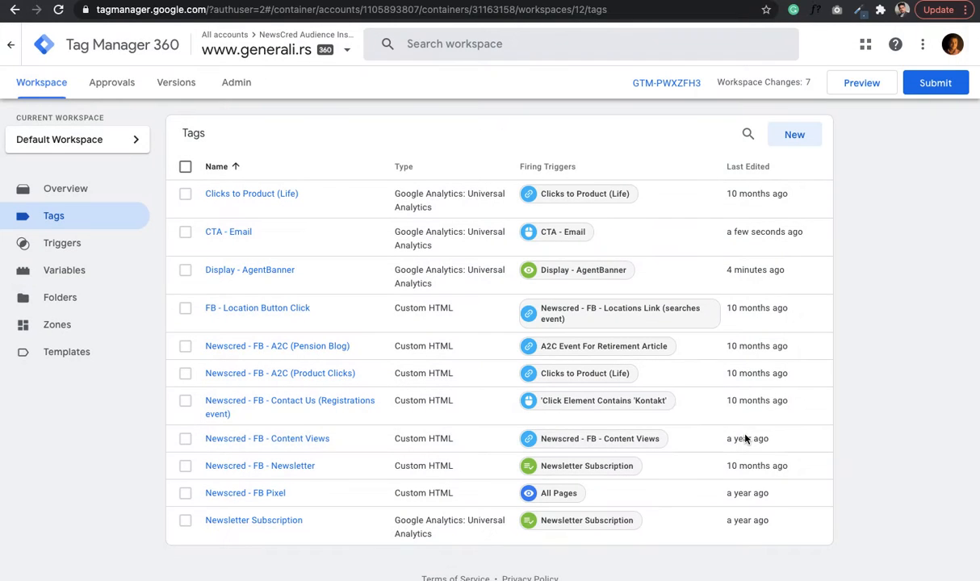
- Create a new tag named "CTA - Phone" with the Google Analytics: Universal Analytics type
mouse_move(747, 440)
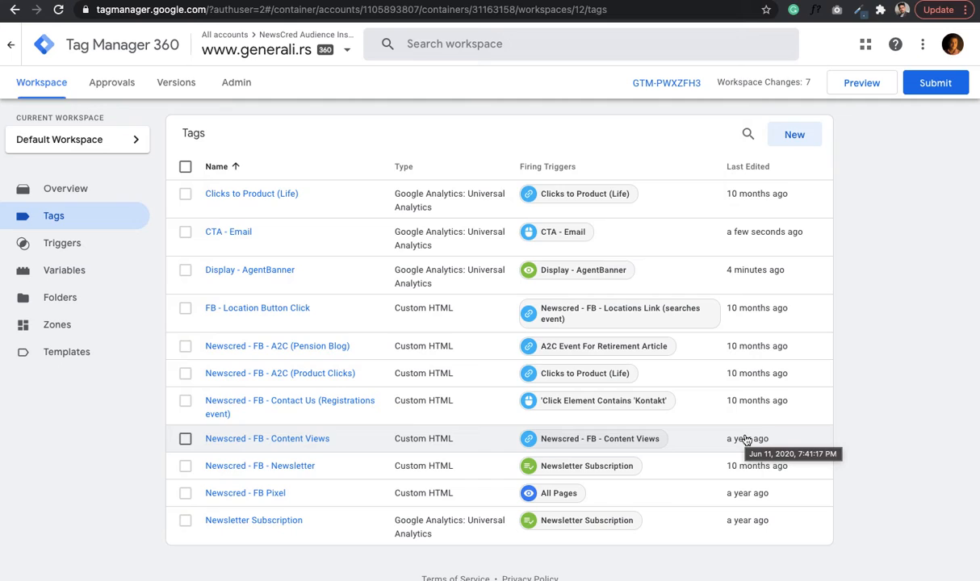
click(788, 138)
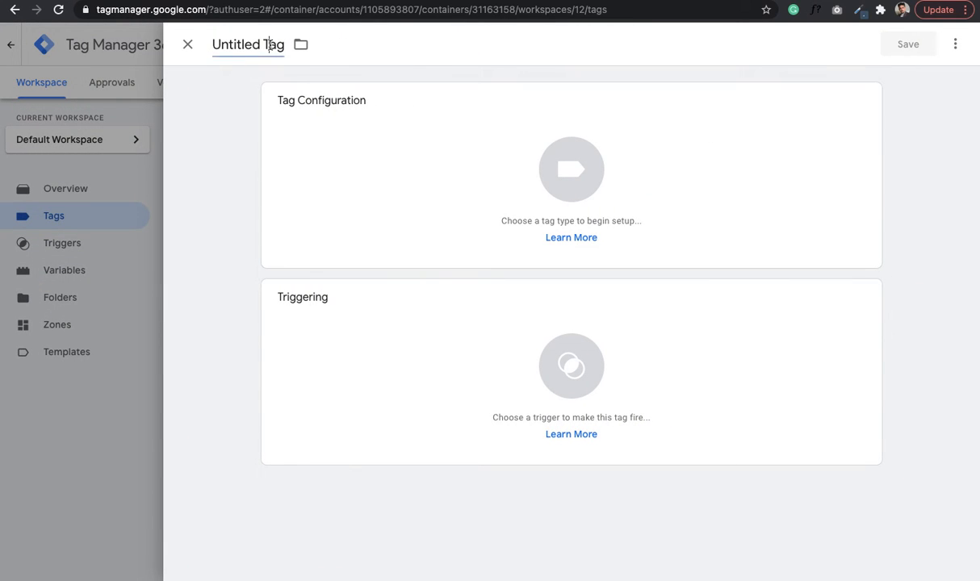
click(271, 45)
text(CTA)
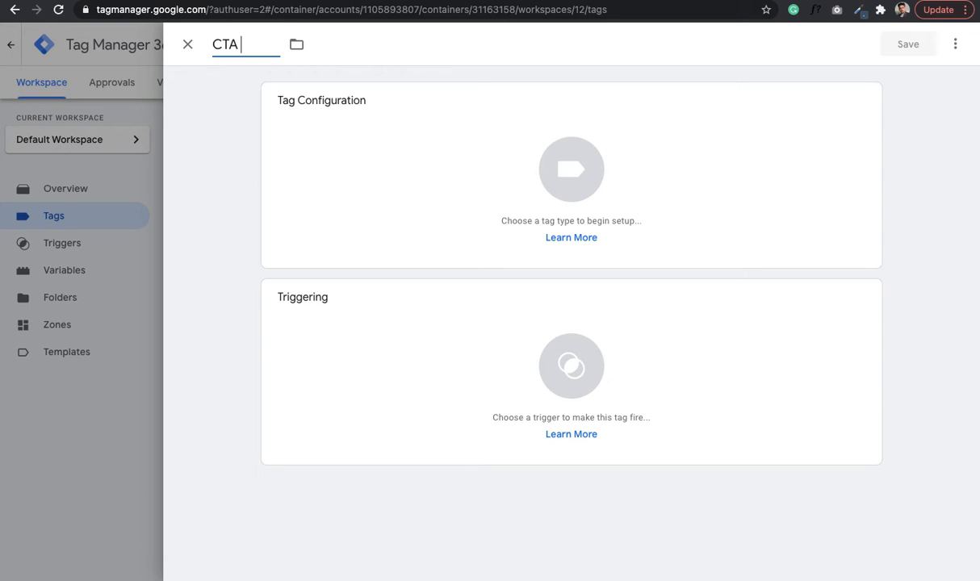
text( - Phone)
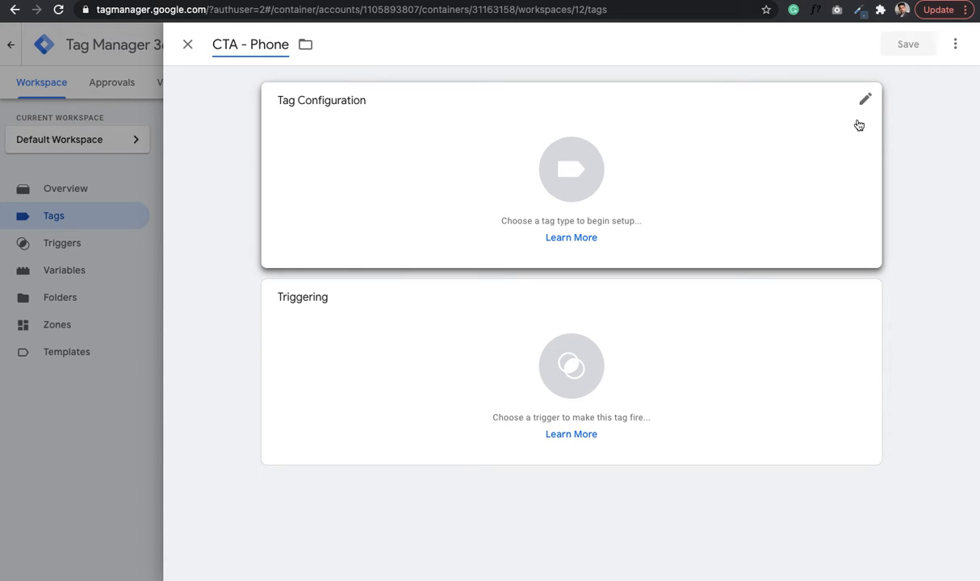
click(858, 102)
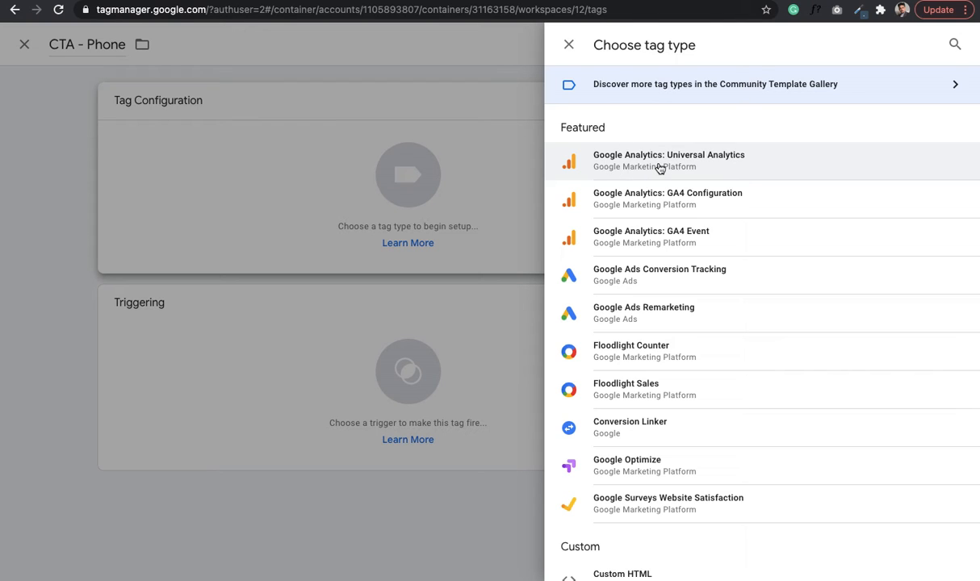
click(659, 166)
- Set the tag's track type to Event with category "CTA - Phone", action {{AgentName}} and label {{ArticleTitle}}
click(390, 239)
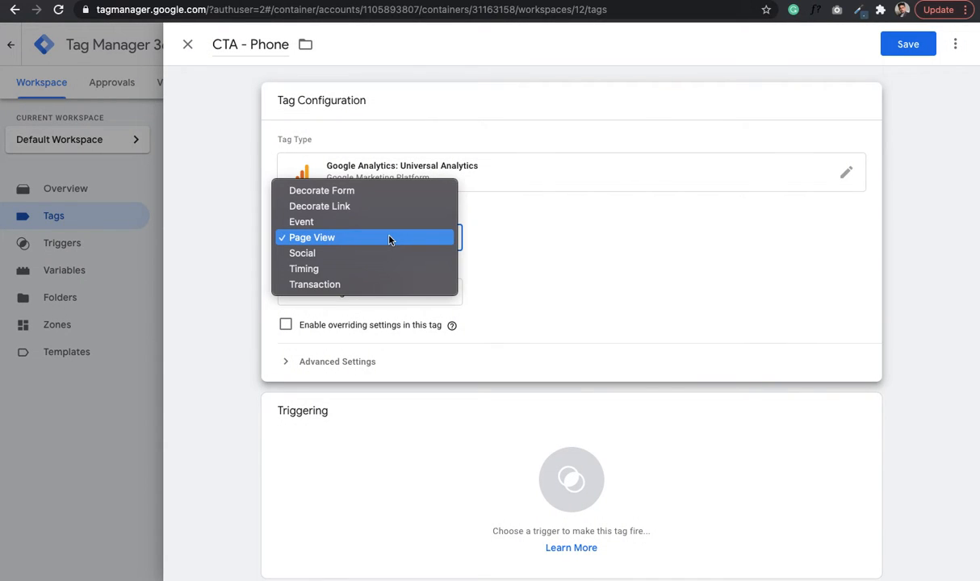
click(352, 223)
click(353, 296)
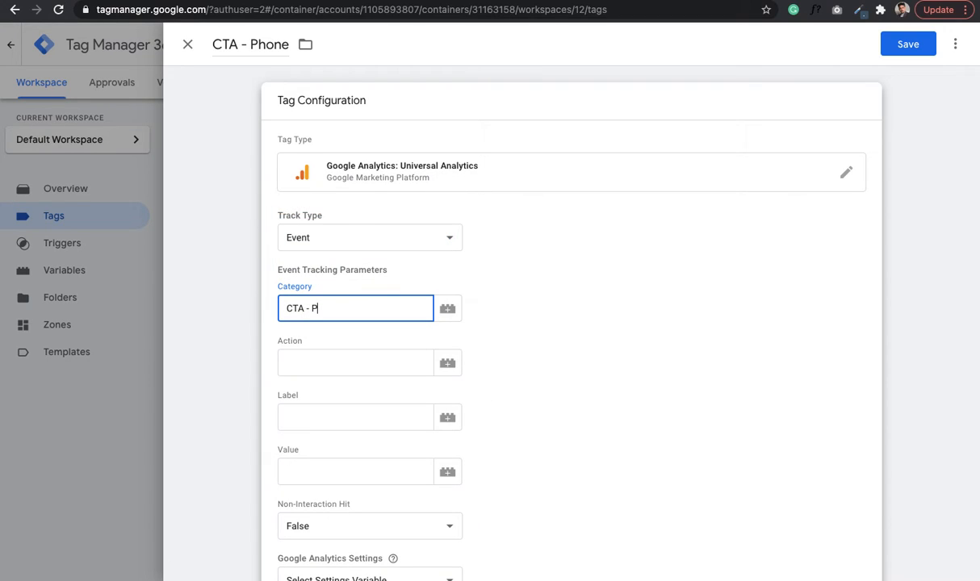
click(332, 363)
click(446, 362)
click(318, 134)
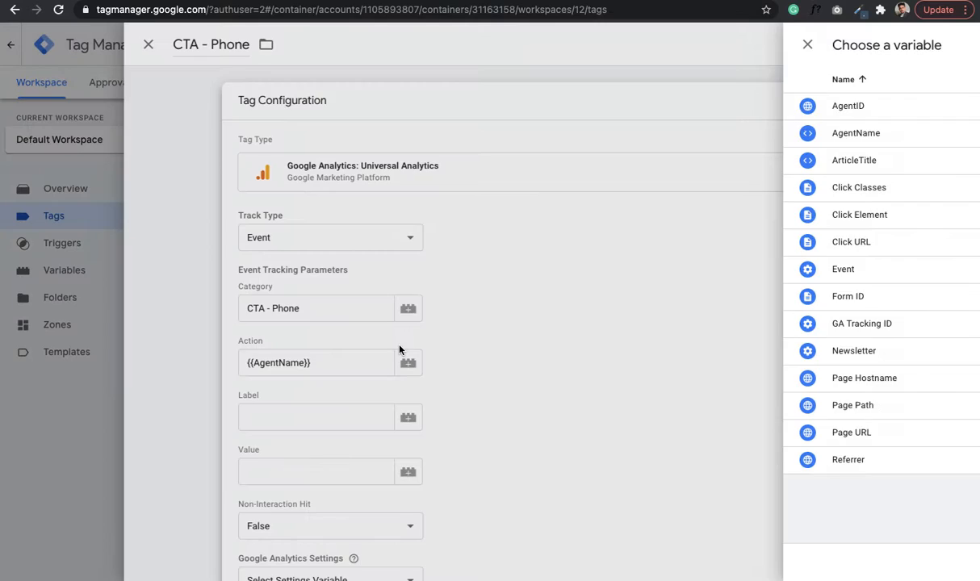
click(457, 421)
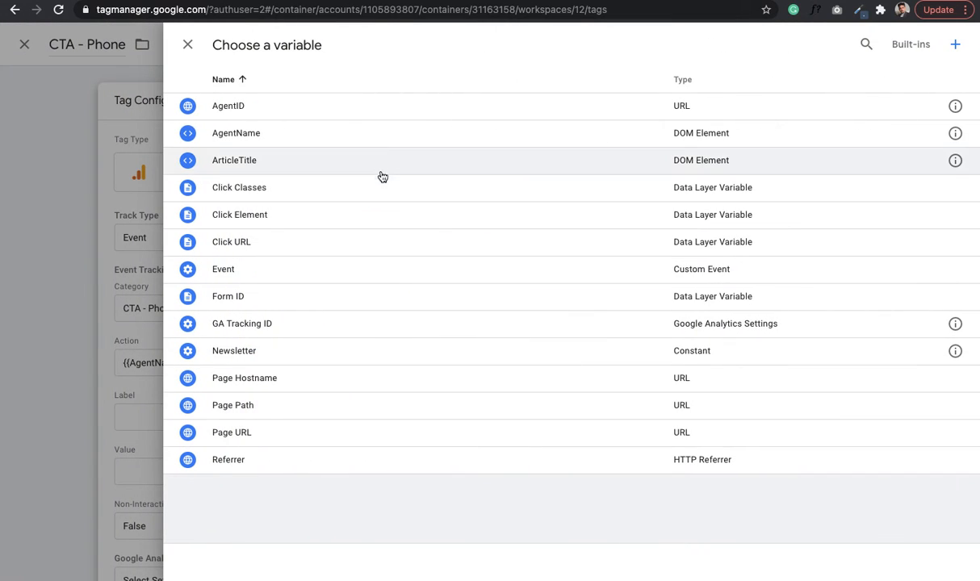
click(385, 165)
- Choose {{GA Tracking ID}} as the tag's Google Analytics settings variable
scroll(534, 394, down, 3)
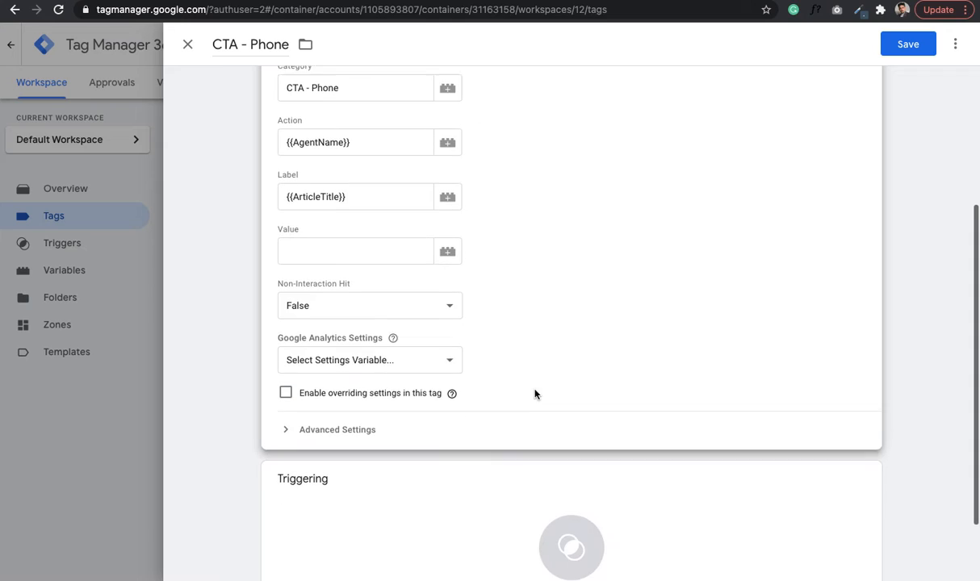
click(394, 346)
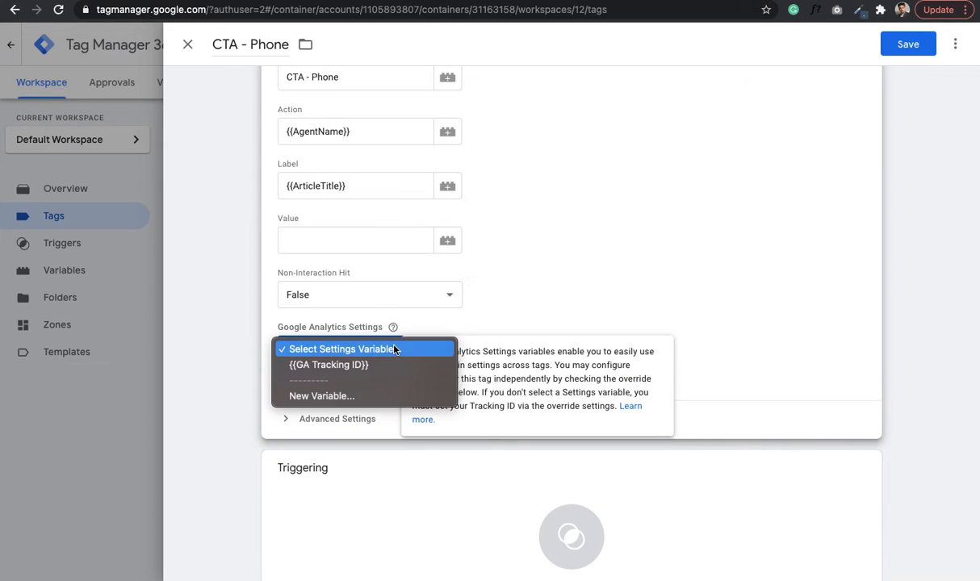
click(376, 365)
scroll(594, 485, up, 3)
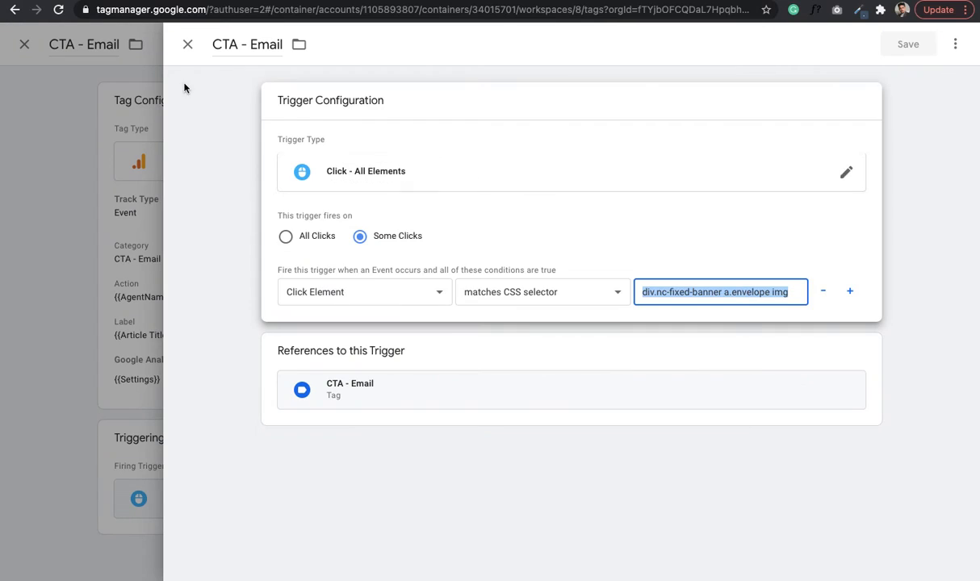
- In the generali.si container, close the CTA - Email trigger and tag and open the CTA - Telephone tag for reference
click(188, 44)
click(187, 40)
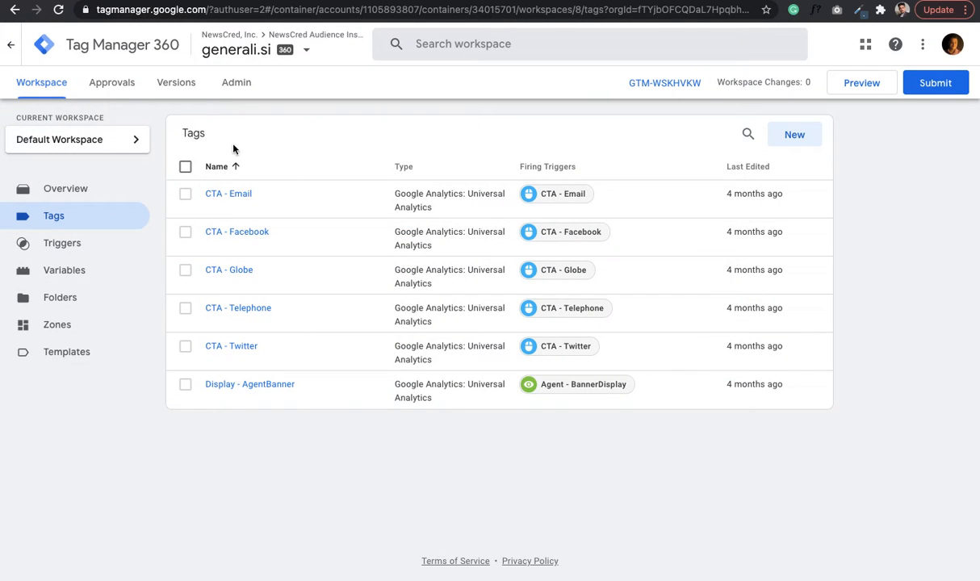
click(250, 312)
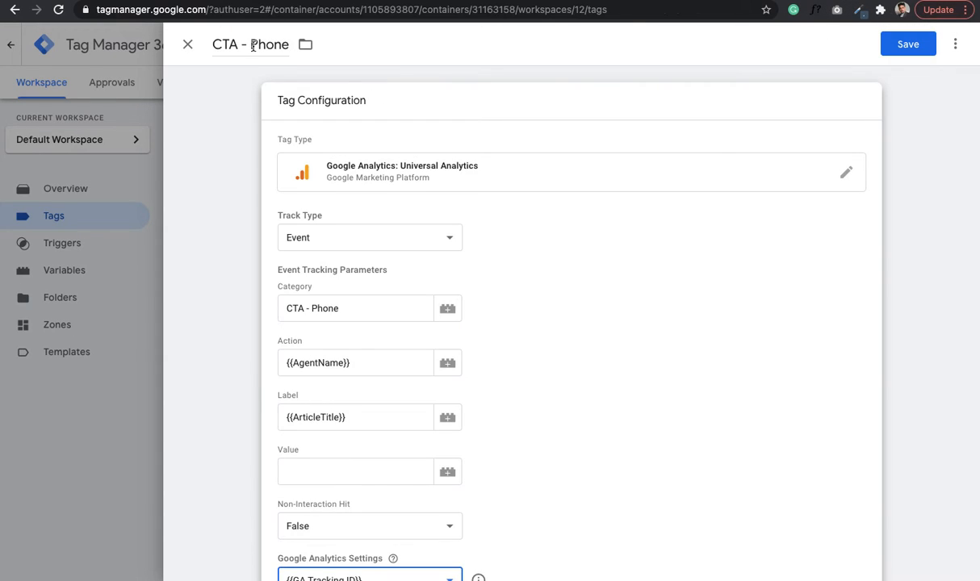
- Rename the new generali.rs tag to "CTA - Telephone"
click(253, 46)
key(BackSpace)
text(Tel)
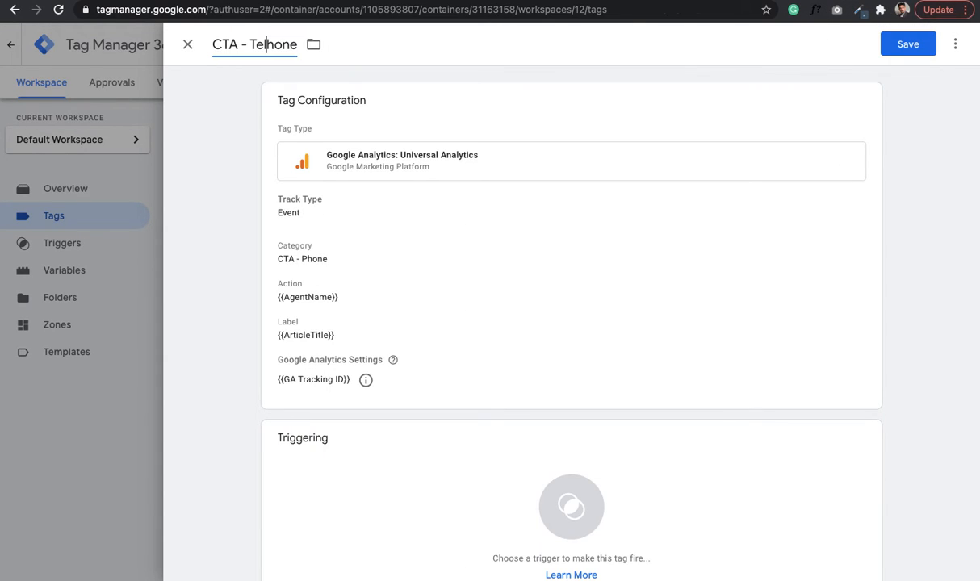
text(eph)
key(BackSpace)
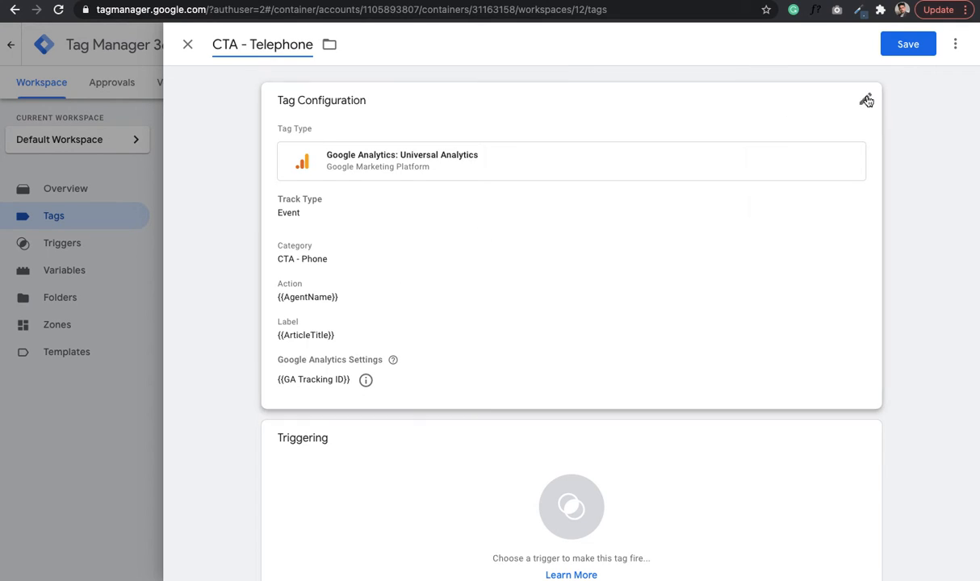
- Change the tag's event category to "CTA - Telephone"
click(871, 100)
click(315, 310)
key(BackSpace)
text(Telep)
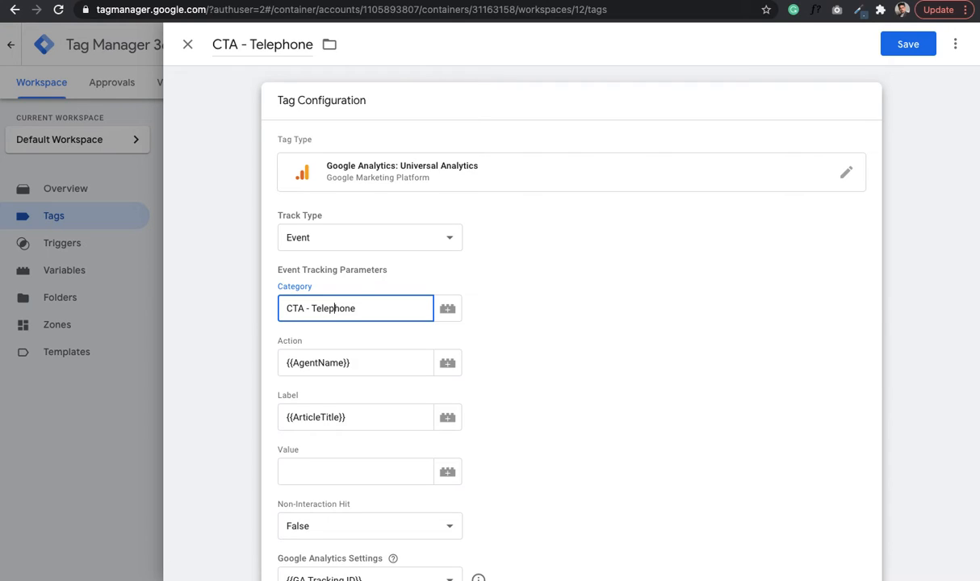
click(563, 372)
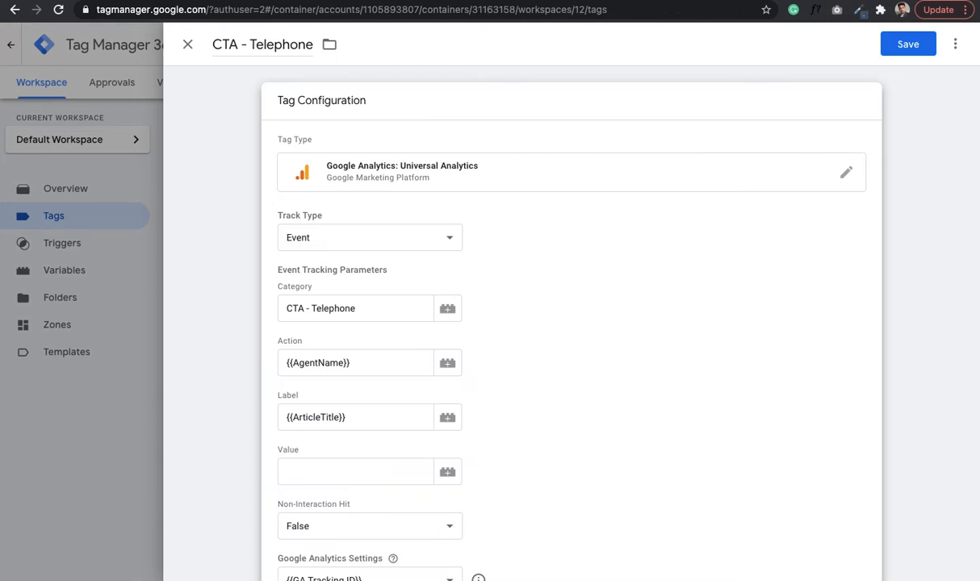
- Start a new firing trigger for the tag and name it "CTA - Telephone"
scroll(631, 303, down, 4)
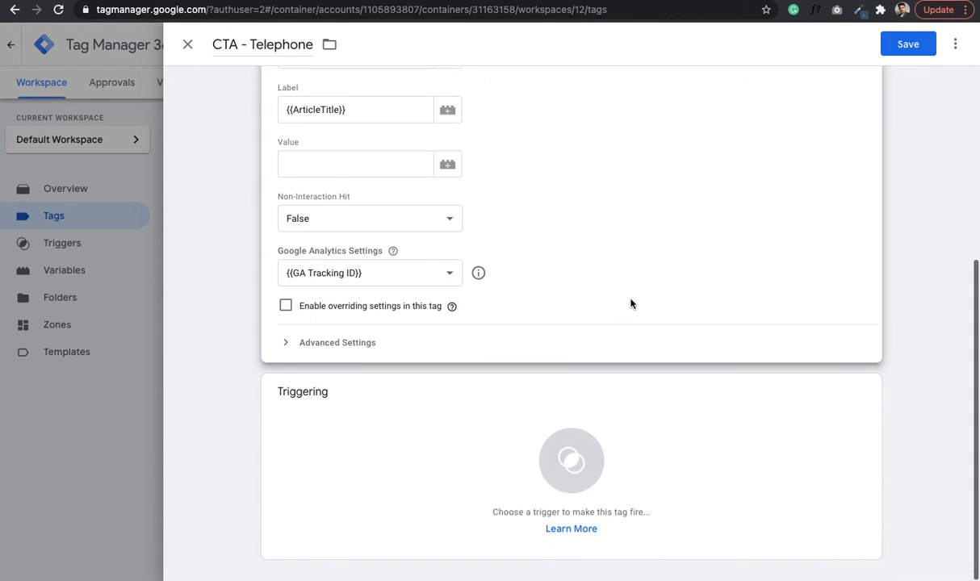
click(860, 401)
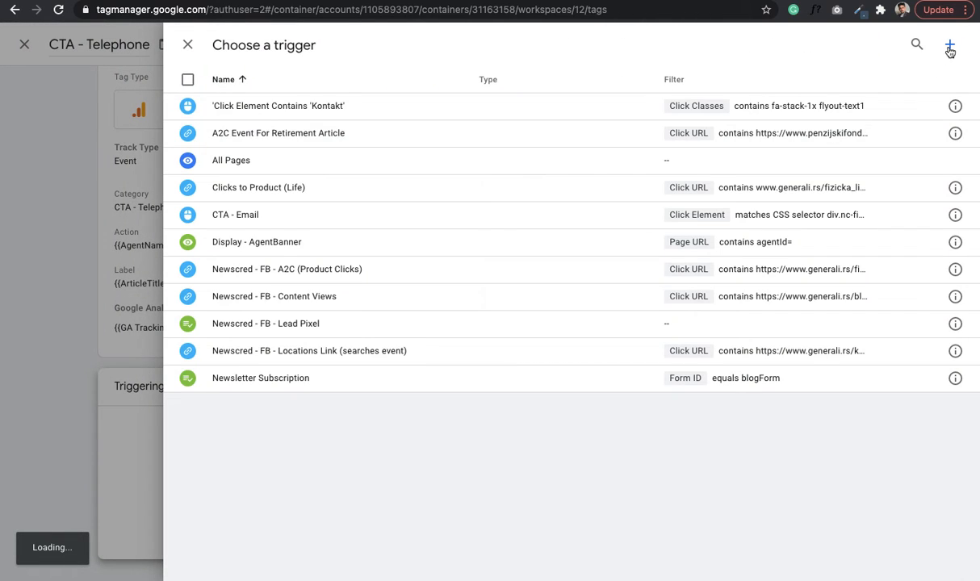
click(949, 44)
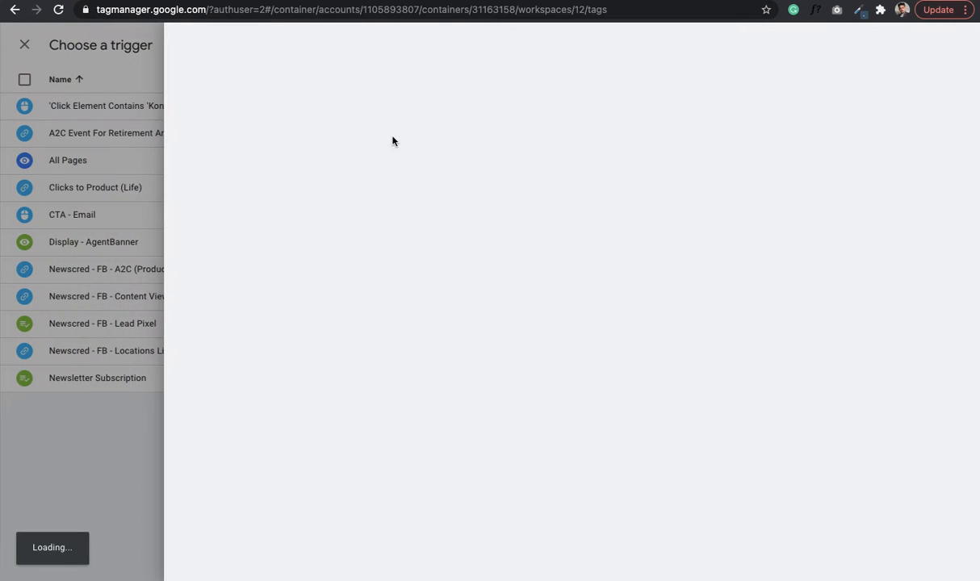
click(262, 43)
text(CT)
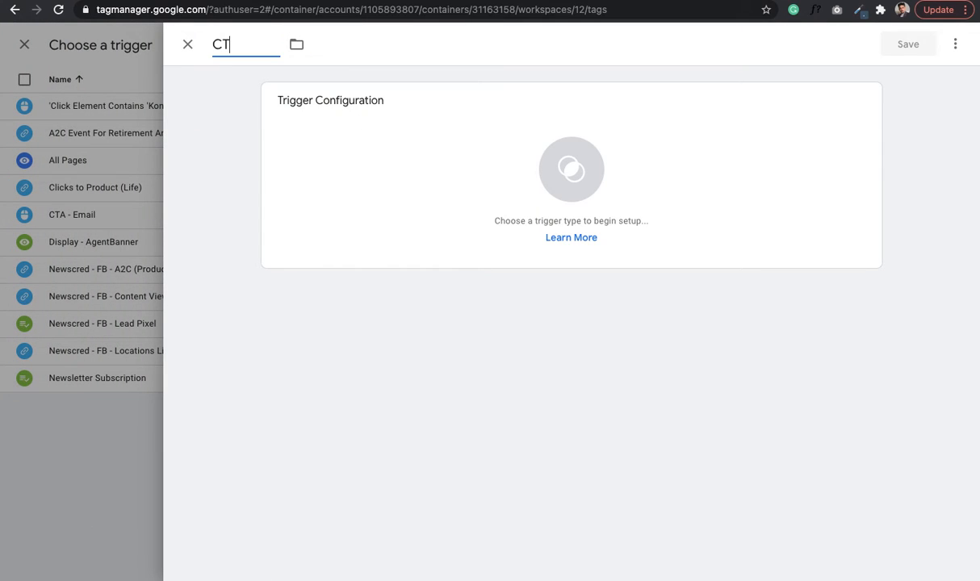
text(A - Telephone)
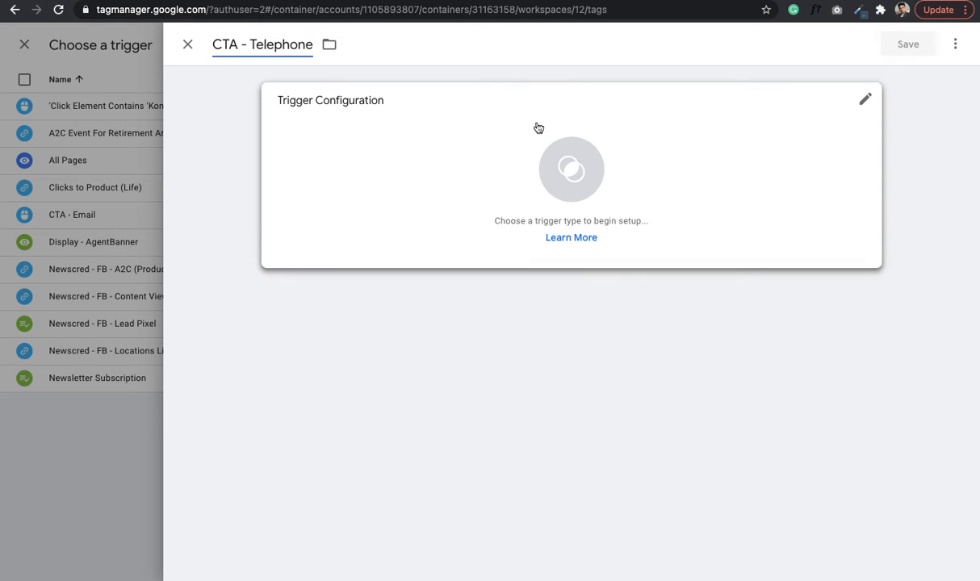
- Make it a Click - All Elements trigger firing on Some Clicks where Click Element matches CSS selector
click(864, 100)
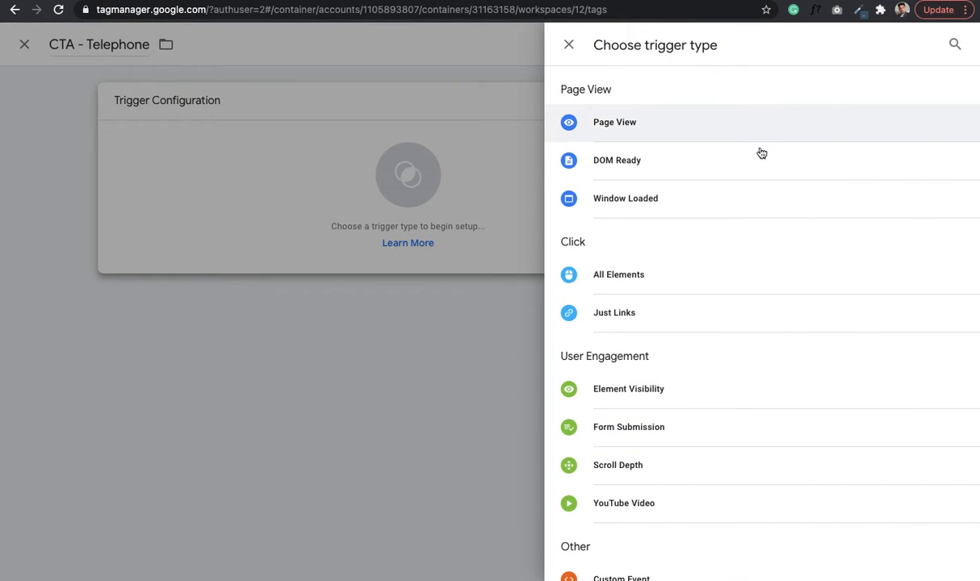
click(721, 275)
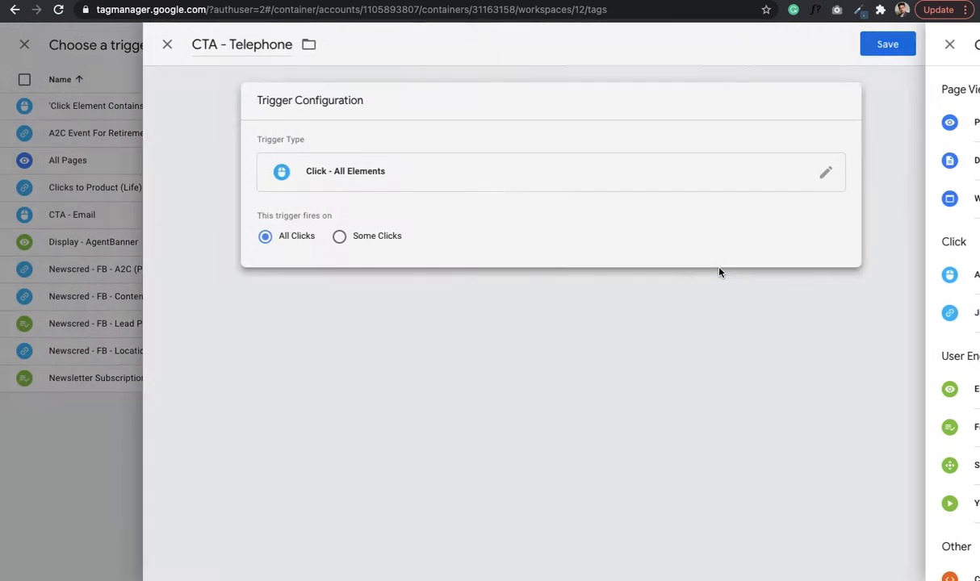
click(361, 237)
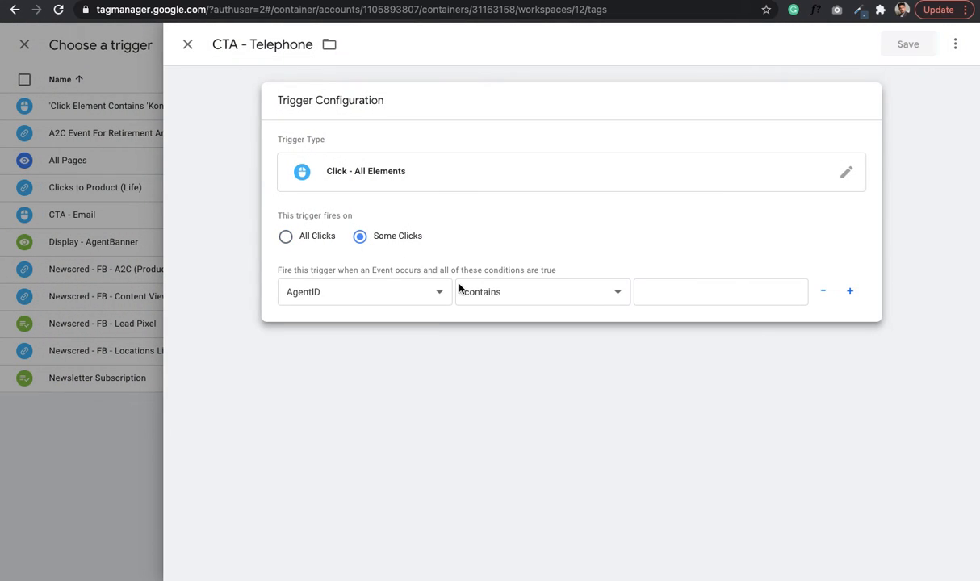
click(433, 291)
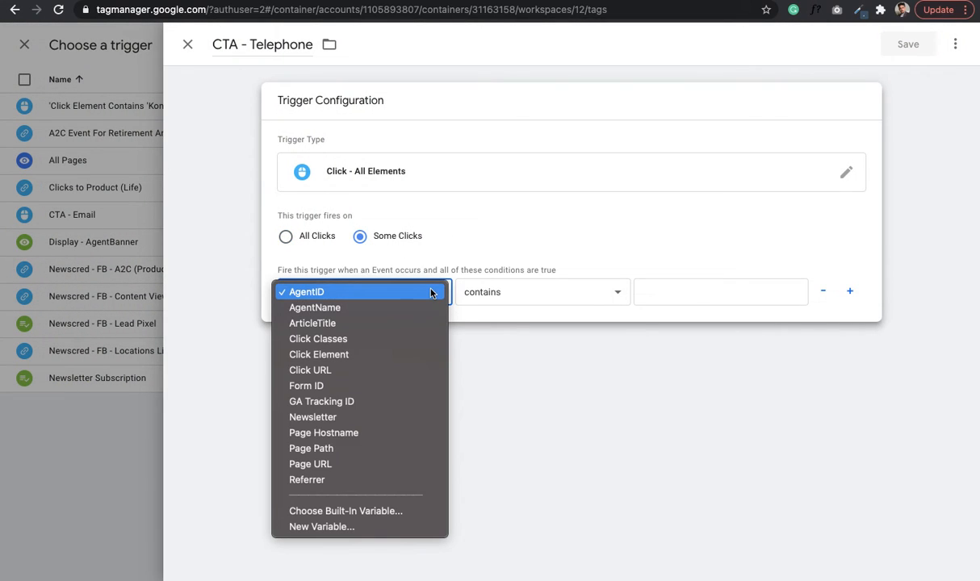
click(389, 357)
click(525, 293)
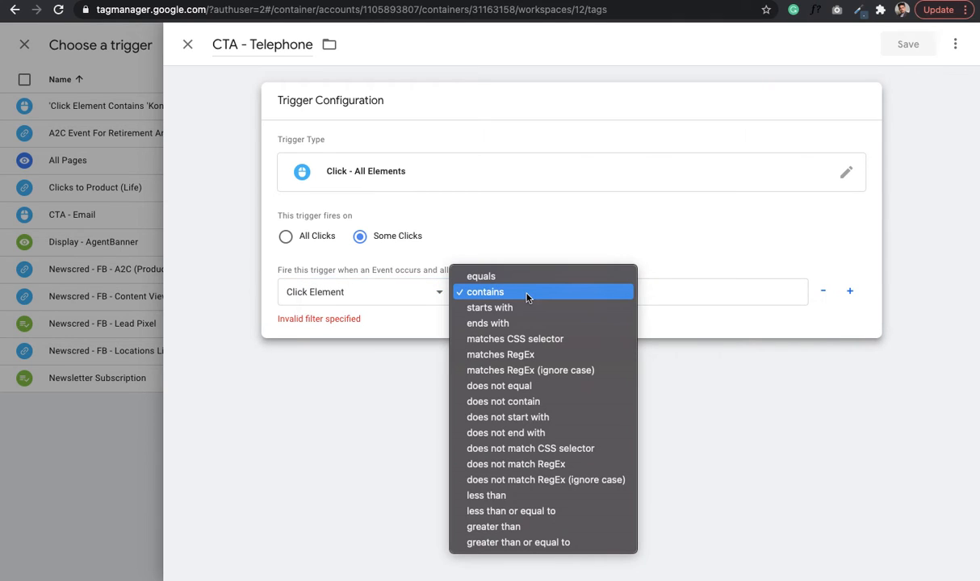
click(525, 340)
- Copy the selector "div.nc-fixed-banner a.telephone-icon img" from the generali.si CTA - Telephone trigger into the new trigger's condition
click(700, 291)
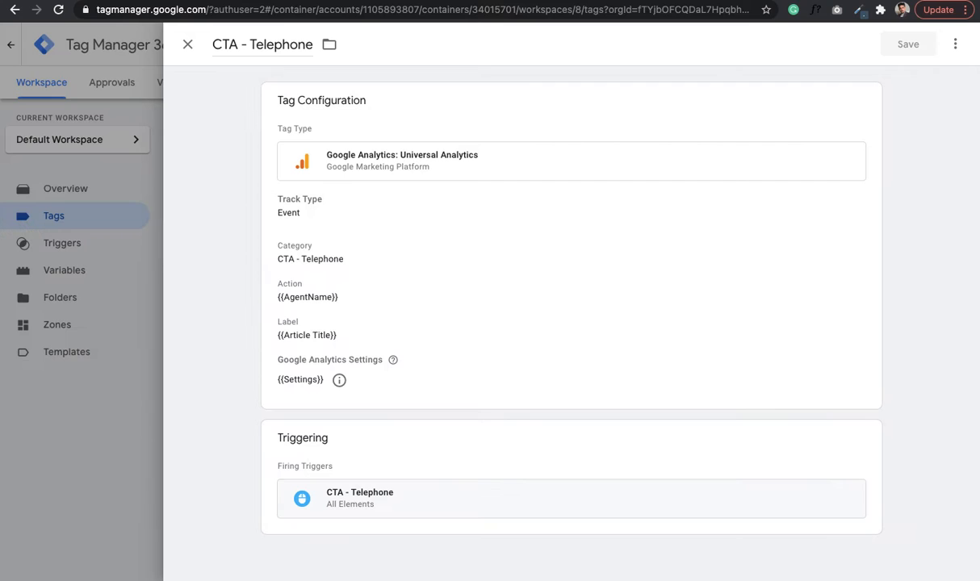
click(457, 496)
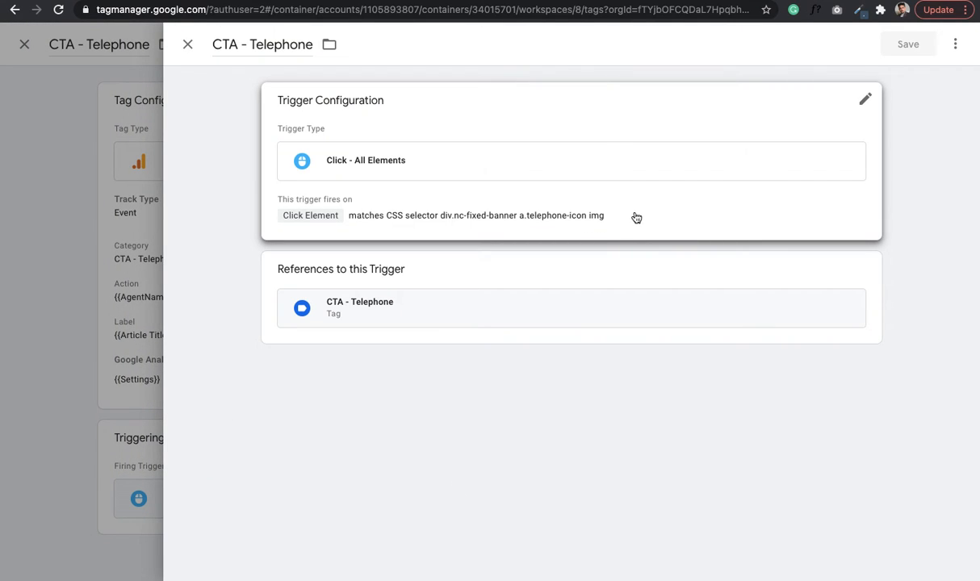
click(574, 216)
triple_click(724, 291)
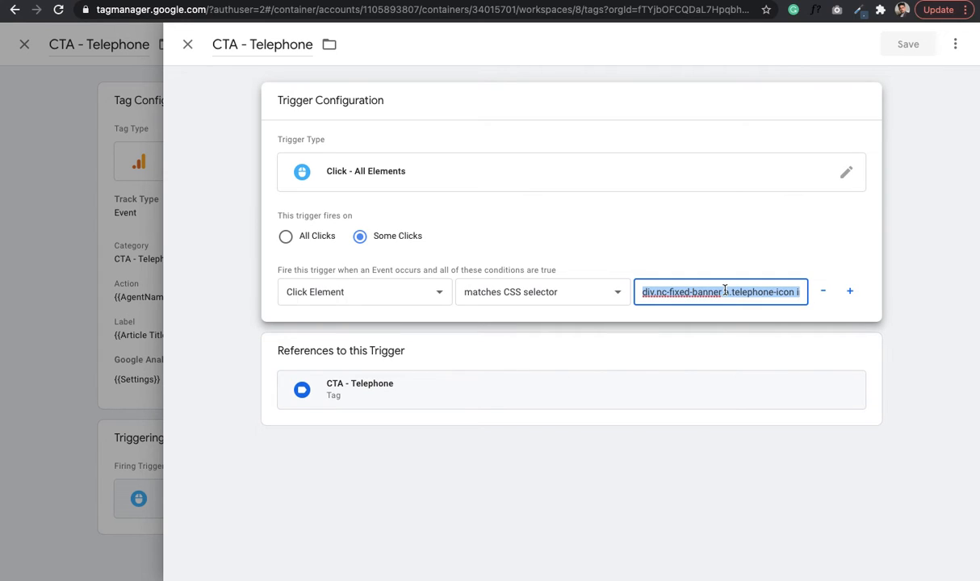
scroll(730, 293, right, 1)
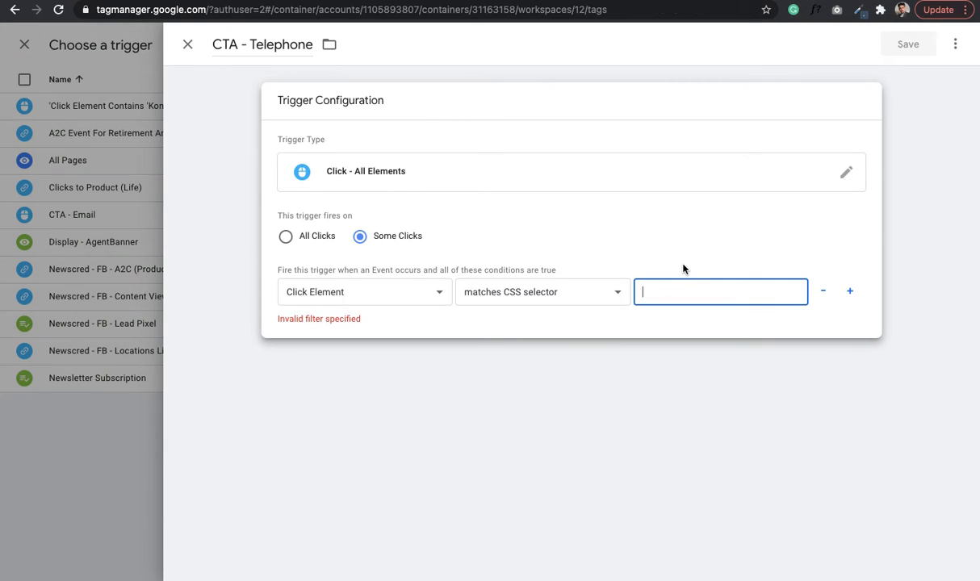
key(super+v)
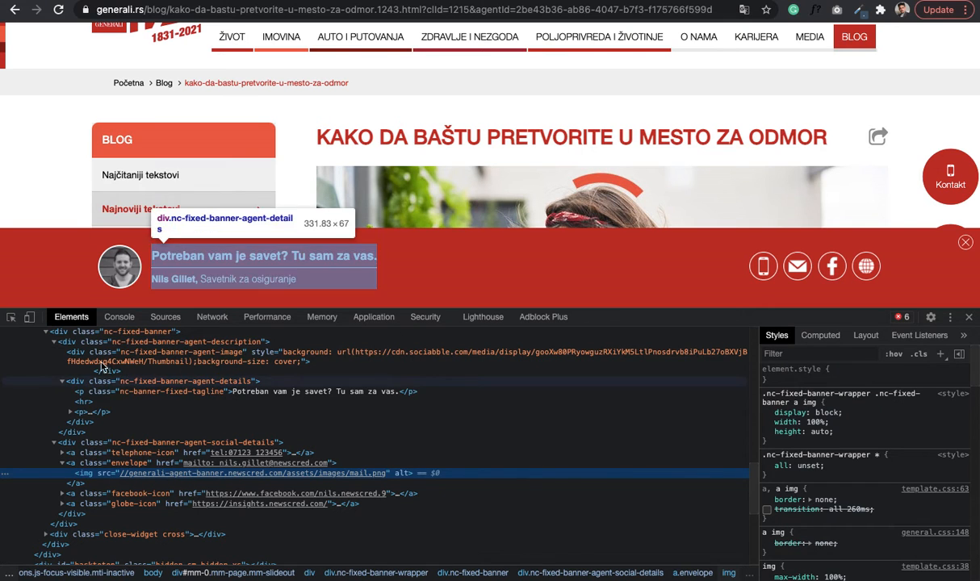
- Inspect the phone icon in the agent banner on the generali.rs article page to check its element against the selector
click(11, 316)
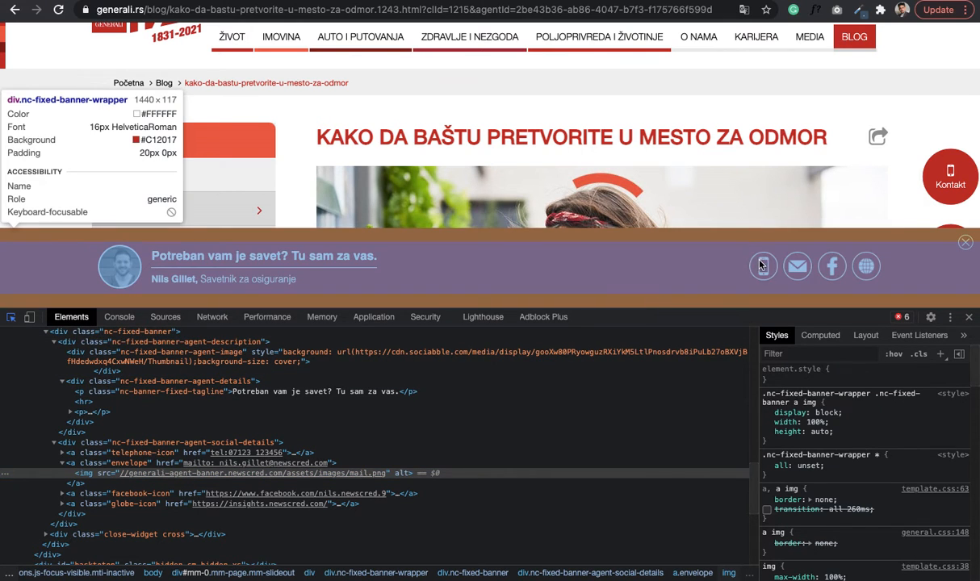
click(763, 265)
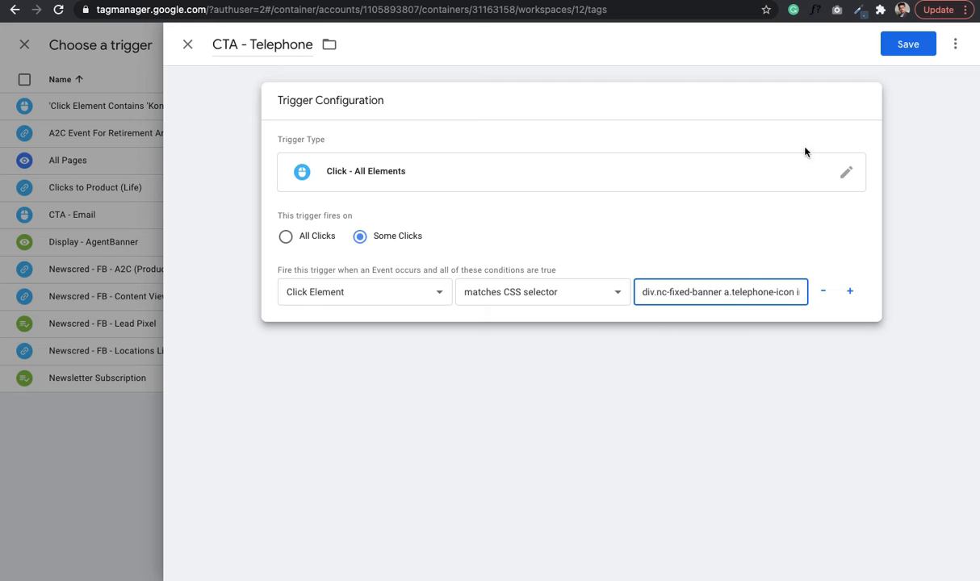
- Save the CTA - Telephone trigger and then the CTA - Telephone tag that uses it
scroll(762, 289, right, 1)
scroll(761, 289, left, 1)
click(910, 42)
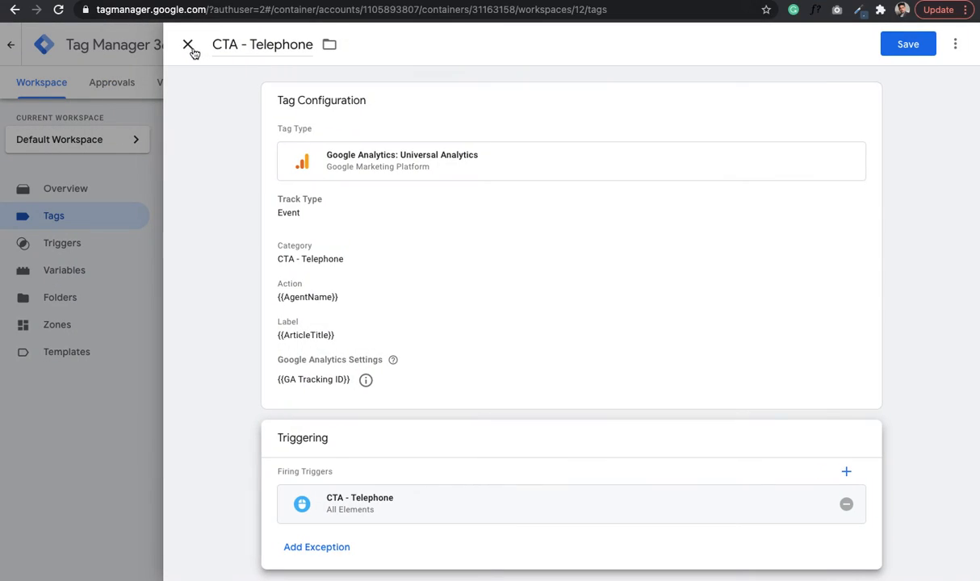
click(898, 48)
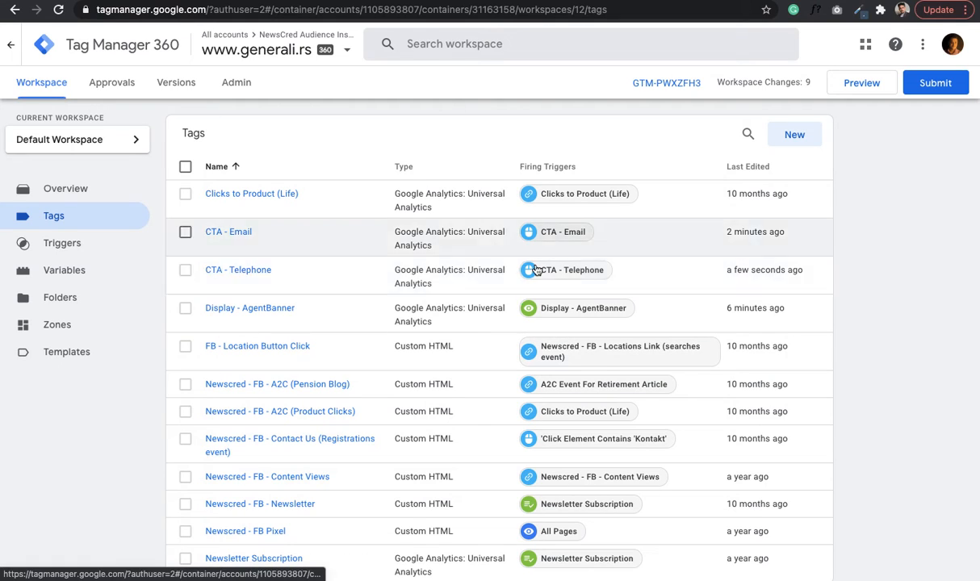
- Create a new tag named "CTA - Globe" with the type Google Analytics: Universal Analytics
click(792, 137)
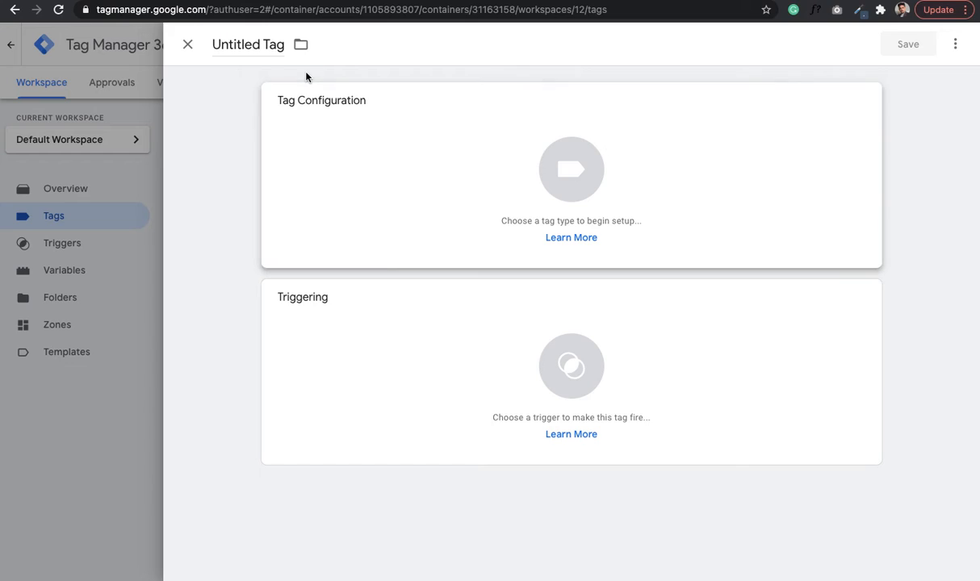
click(260, 50)
text(C)
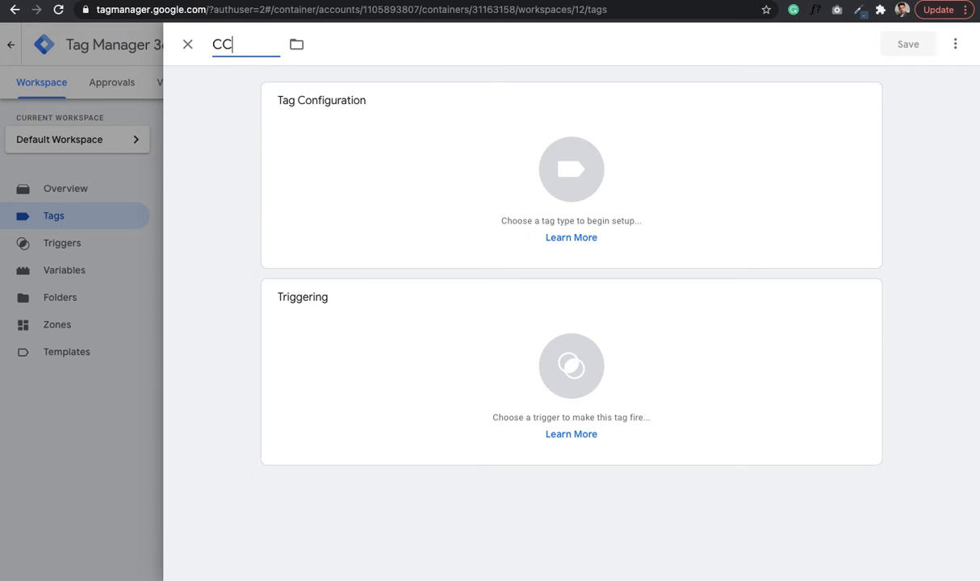
text(TA - Globe)
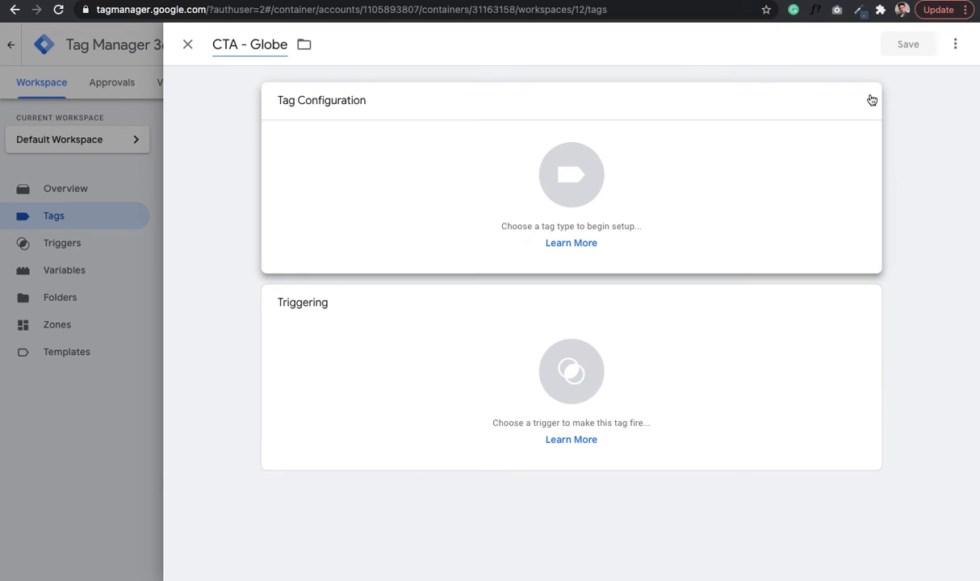
click(872, 100)
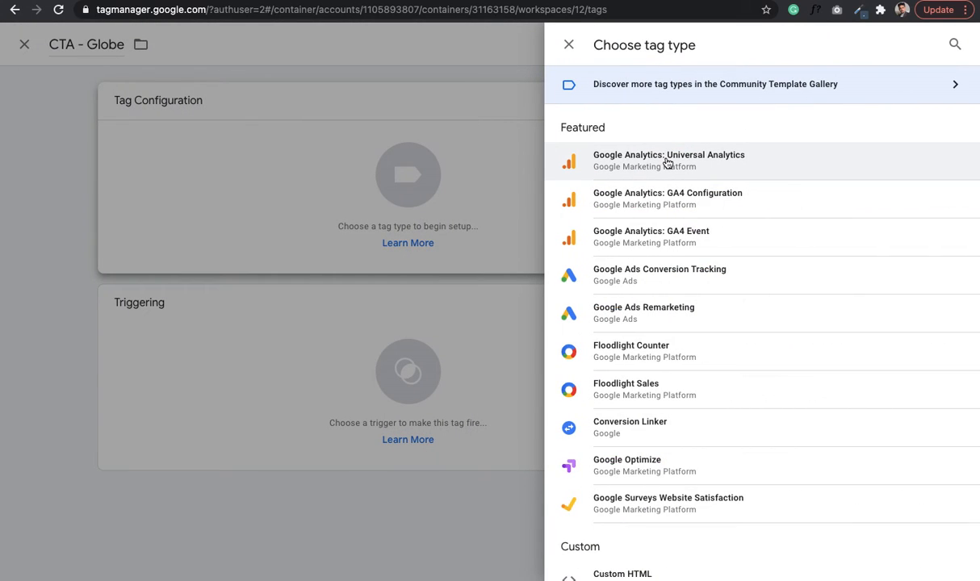
click(667, 160)
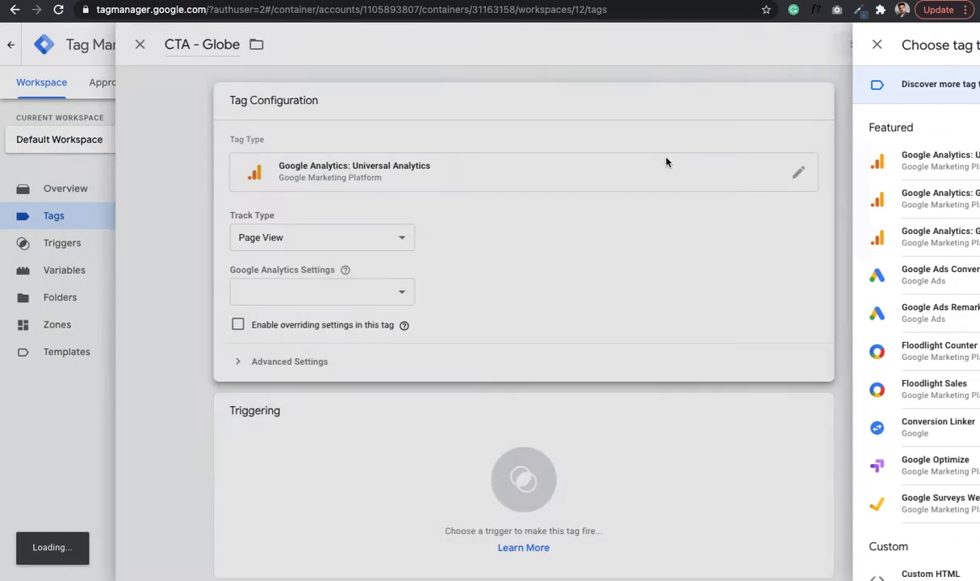
- Set the tag's track type to Event and its category to "CTA - Globe"
click(370, 239)
click(367, 222)
click(398, 304)
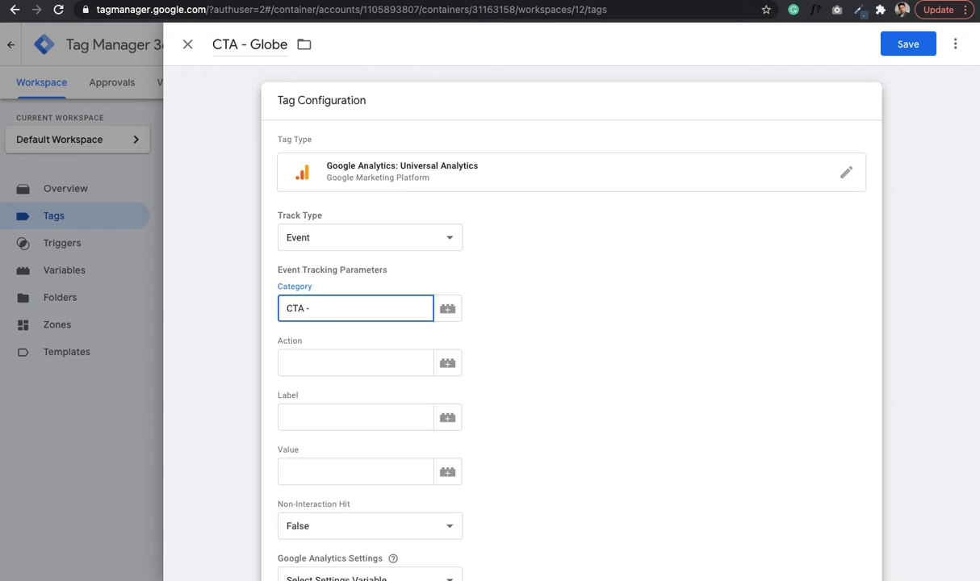
click(335, 362)
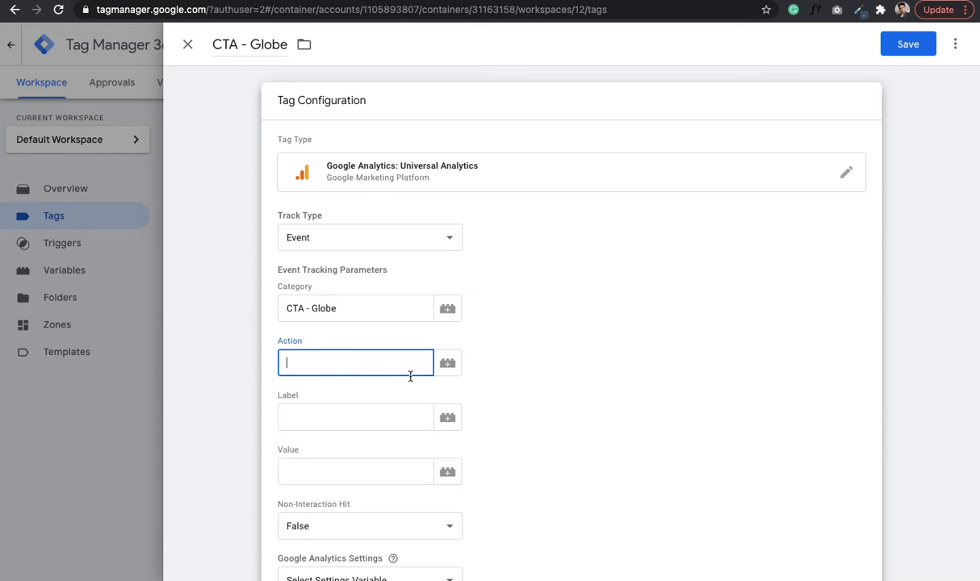
click(459, 365)
click(440, 348)
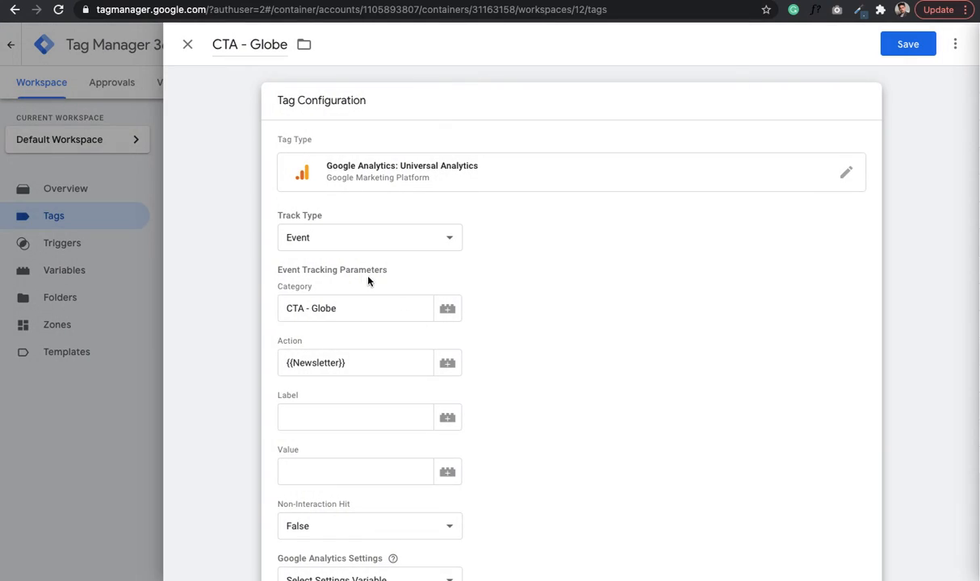
click(383, 363)
key(ctrl+a)
key(BackSpace)
- Set the event's Action to the {{AgentName}} variable and its Label to {{ArticleTitle}}
click(455, 367)
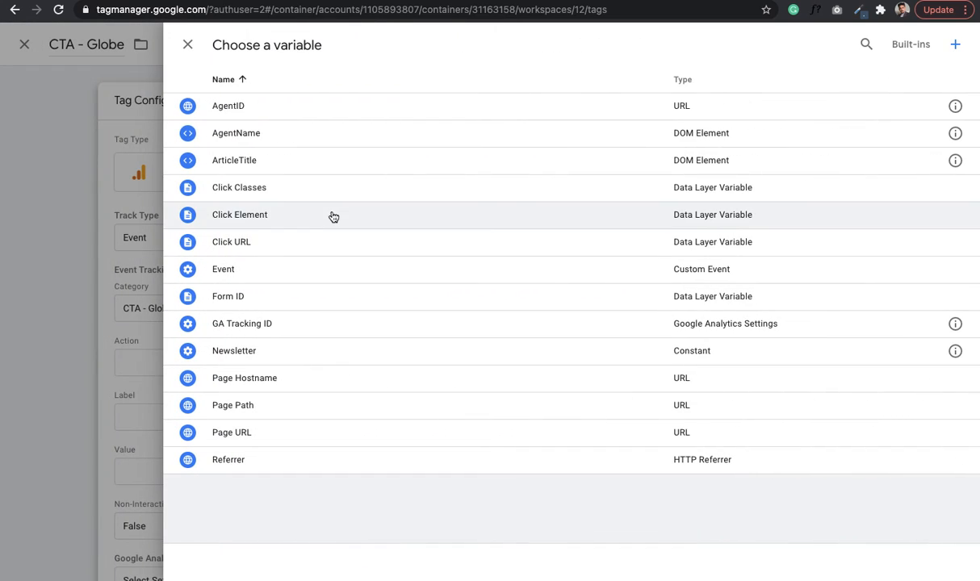
click(239, 131)
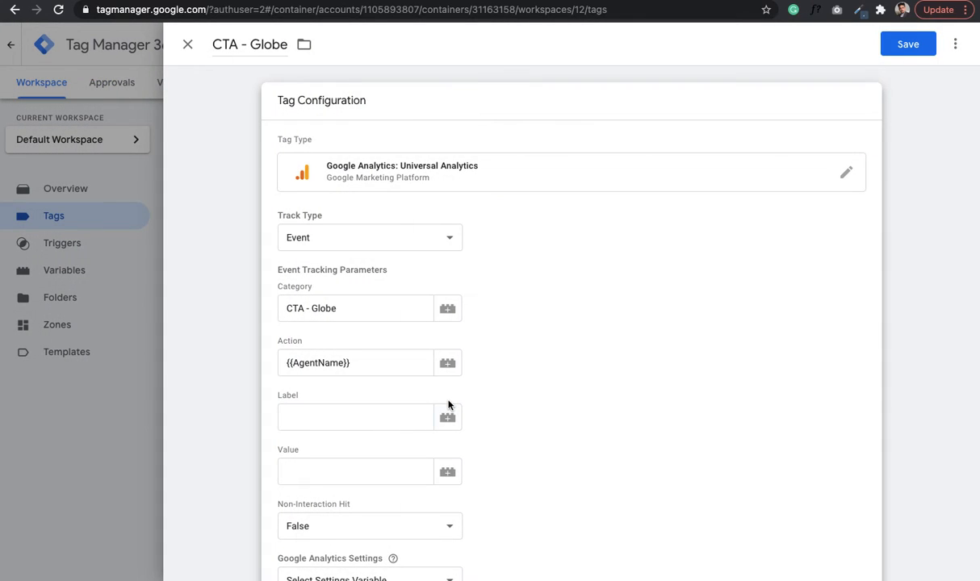
click(449, 424)
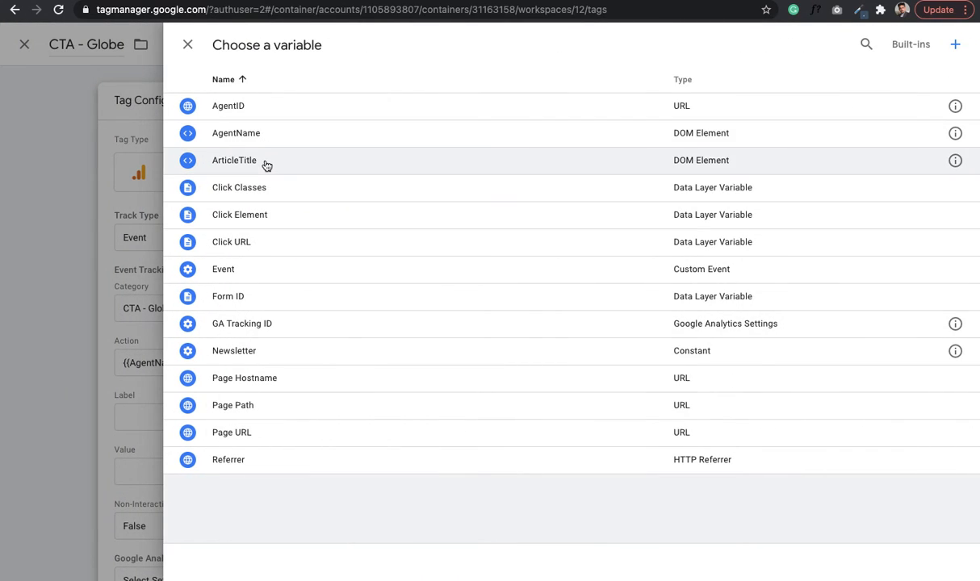
click(267, 162)
- Set the CTA - Globe tag's Google Analytics Settings to {{GA Tracking ID}}
scroll(416, 367, down, 3)
click(406, 279)
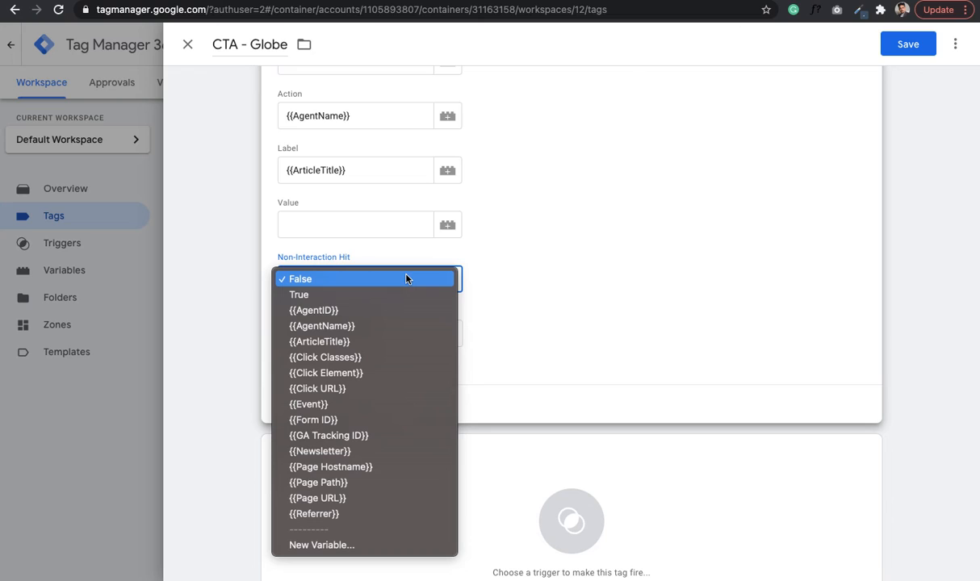
click(514, 256)
click(365, 334)
click(364, 348)
- Start a new firing trigger for the tag and name it "CTA - Globe"
scroll(420, 465, down, 2)
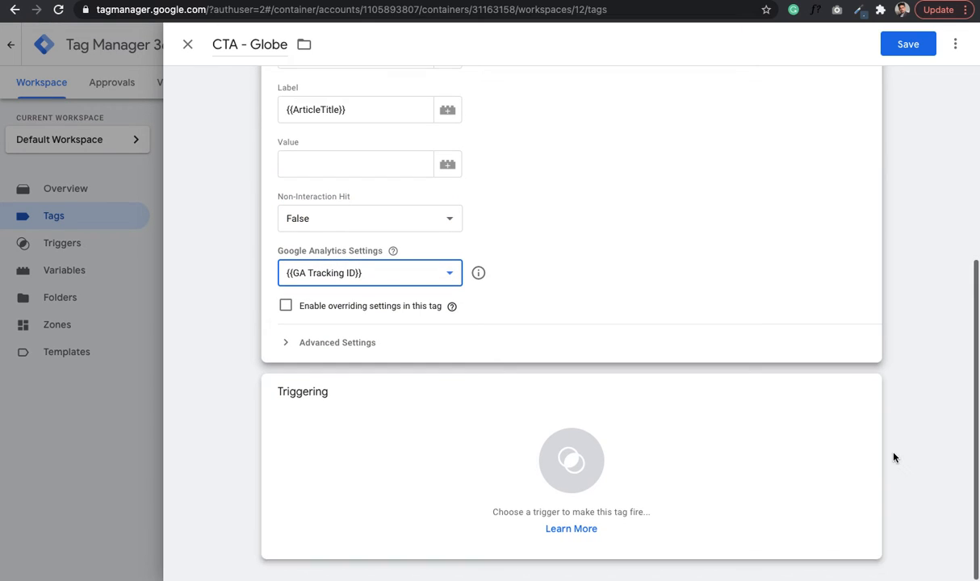
click(863, 401)
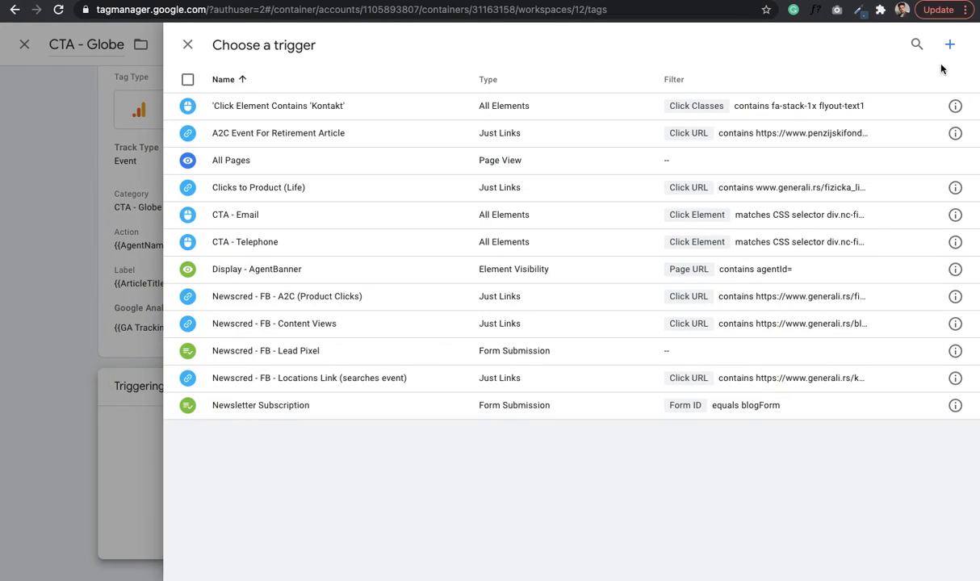
click(951, 45)
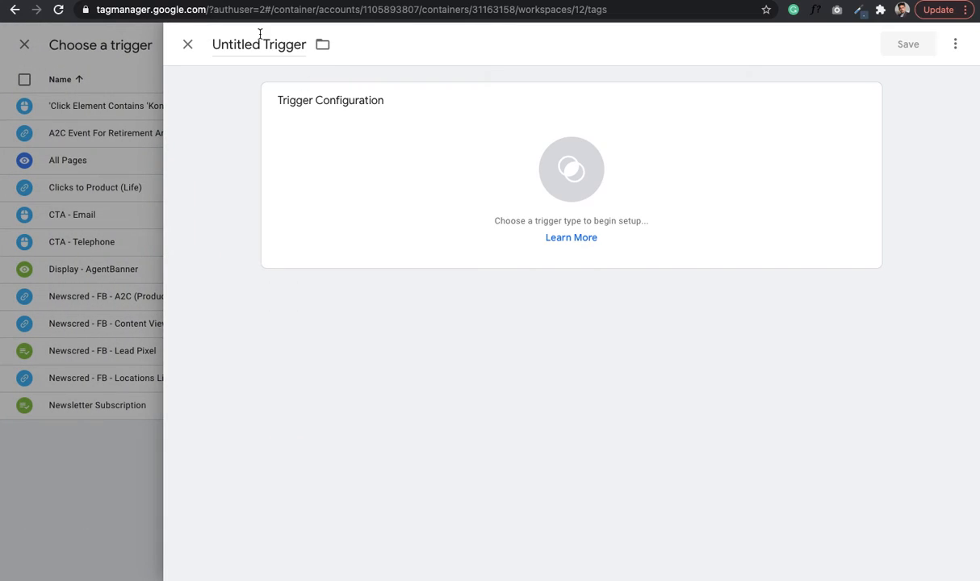
click(259, 38)
key(super+a)
text(CT)
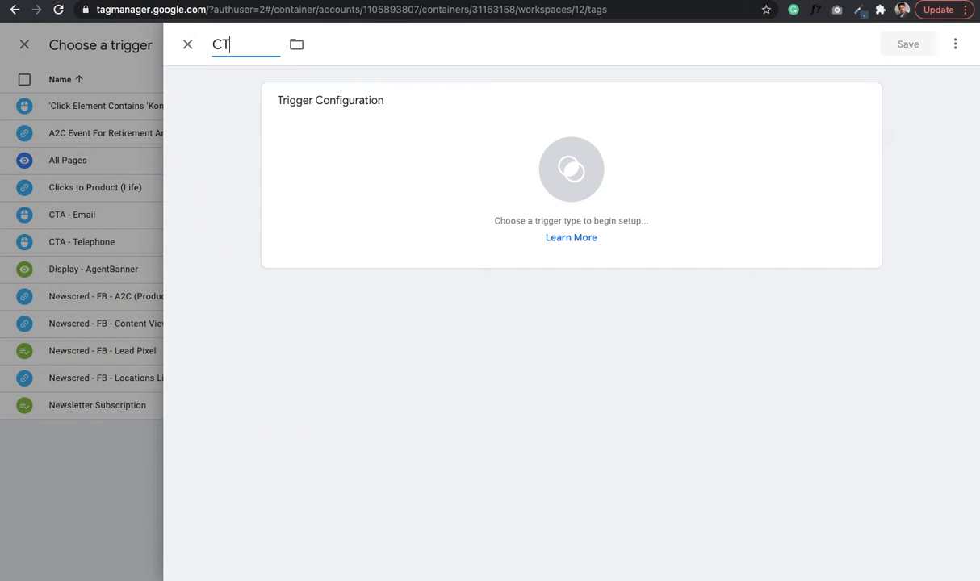
text(A - Globe)
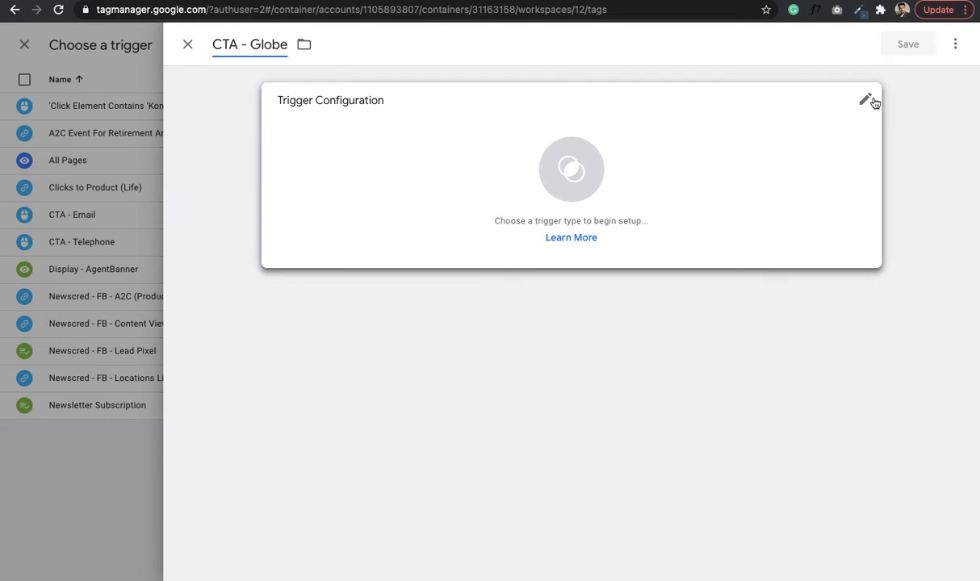
- Make the CTA - Globe trigger a Click - All Elements trigger firing on Some Clicks where Click Element matches CSS selector
click(866, 100)
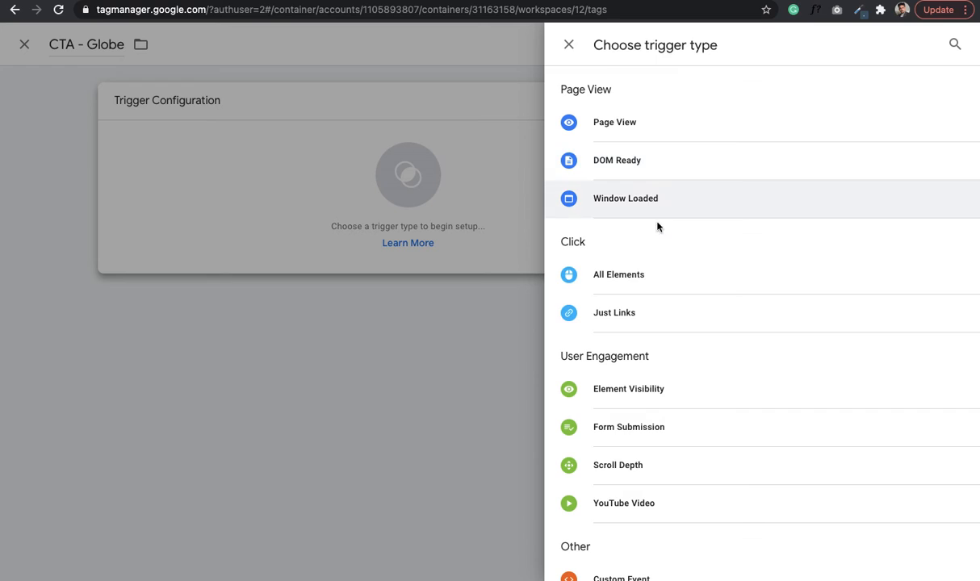
click(672, 277)
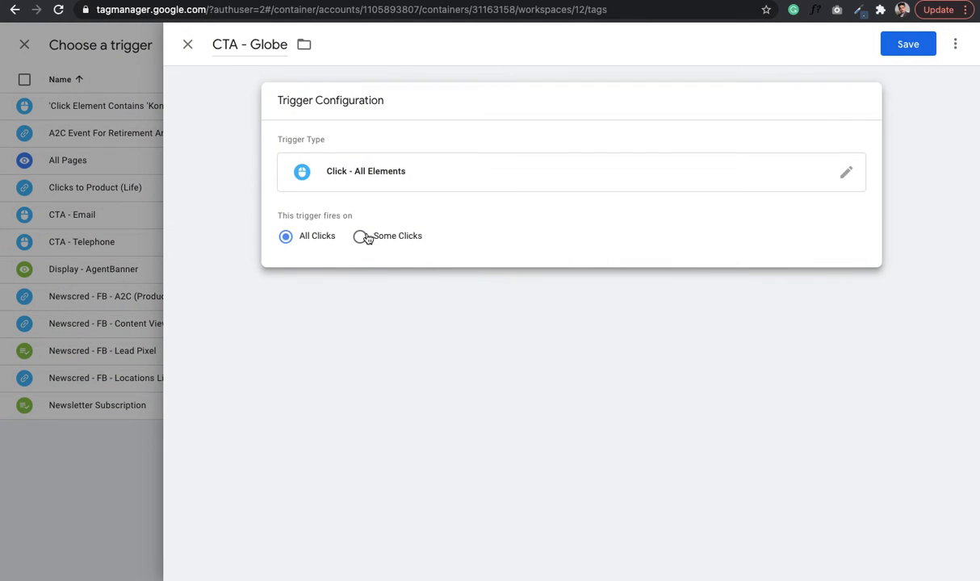
click(360, 235)
click(420, 287)
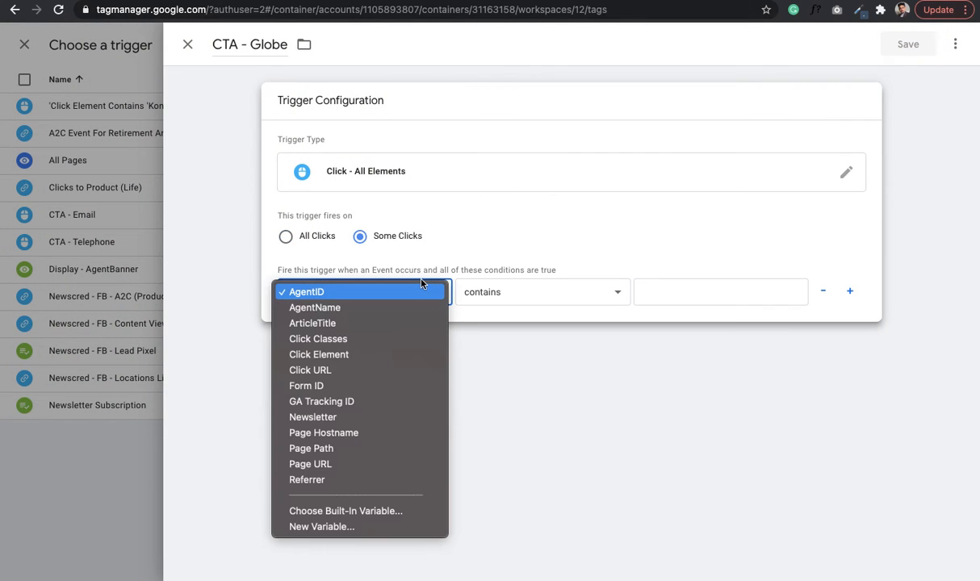
click(404, 354)
click(537, 292)
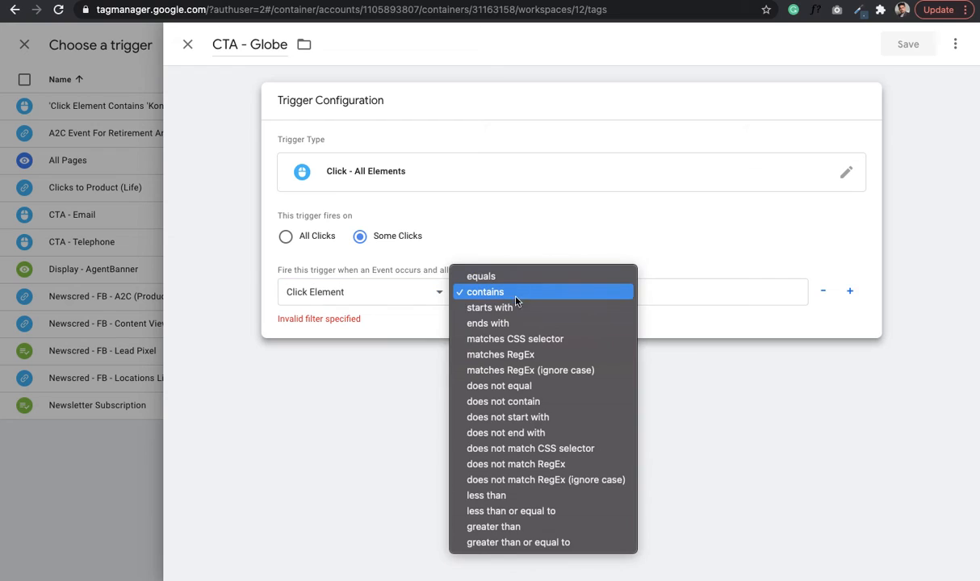
click(515, 339)
- Copy the selector "div.nc-fixed-banner a.globe-icon img" from the generali.si CTA - Globe trigger into the new trigger's condition
click(689, 292)
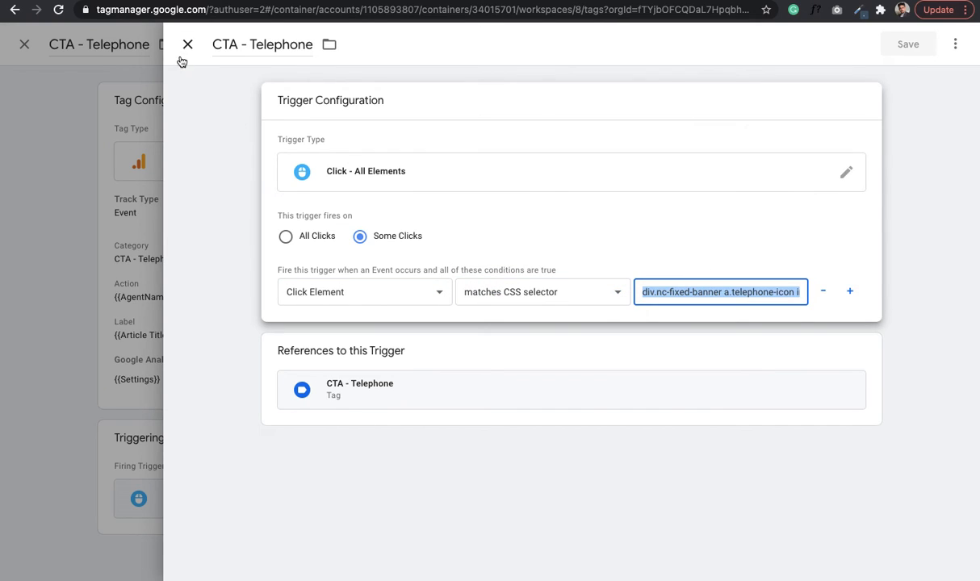
click(185, 50)
click(187, 45)
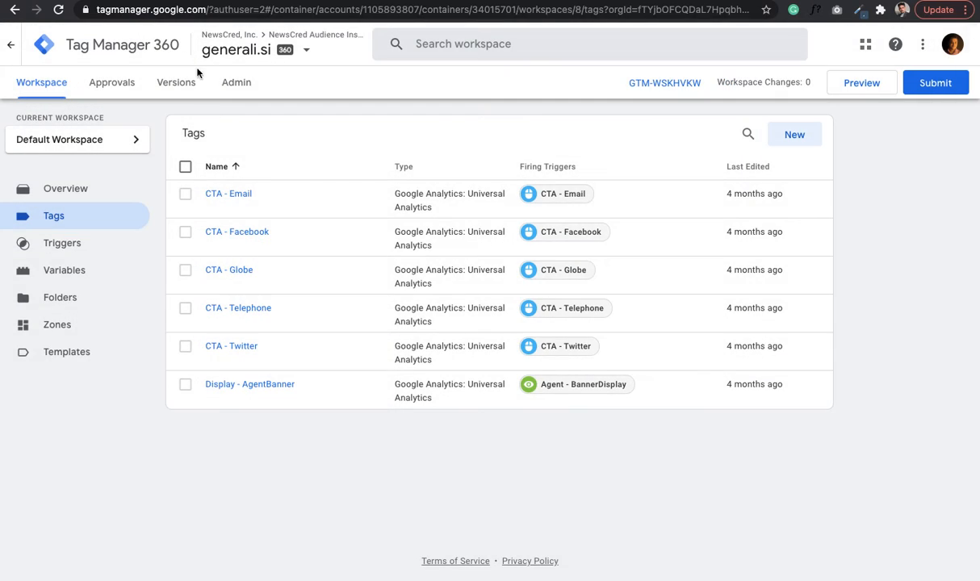
click(240, 270)
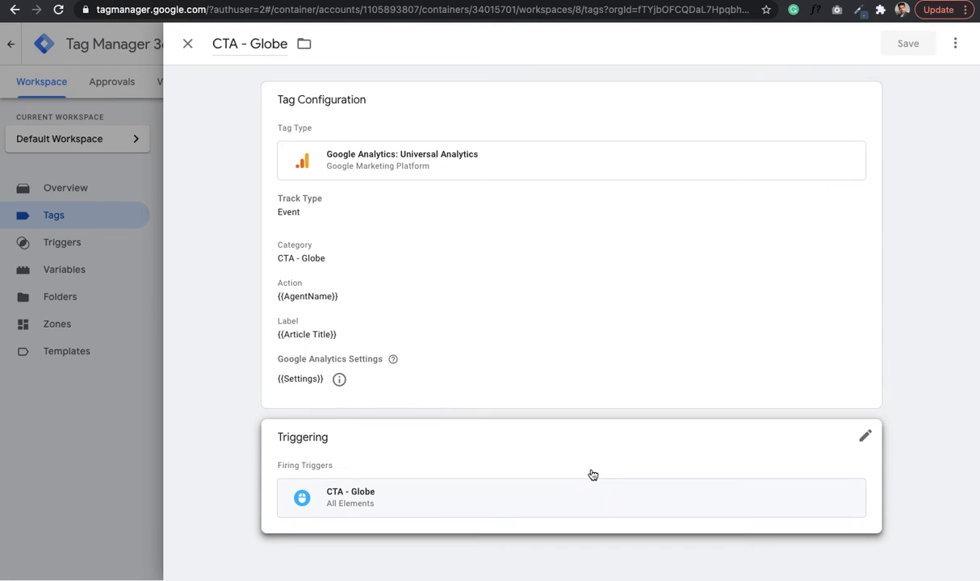
click(825, 495)
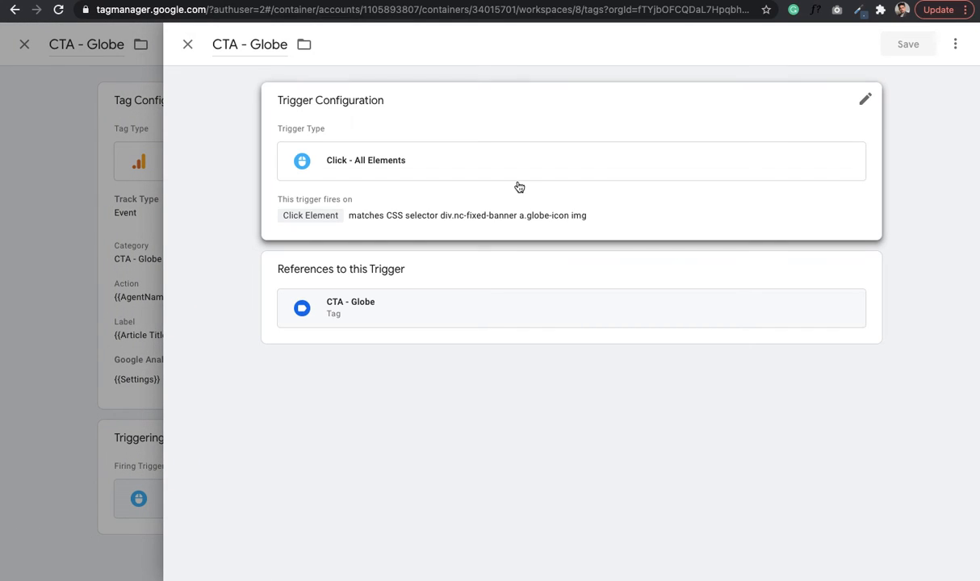
click(597, 231)
click(713, 292)
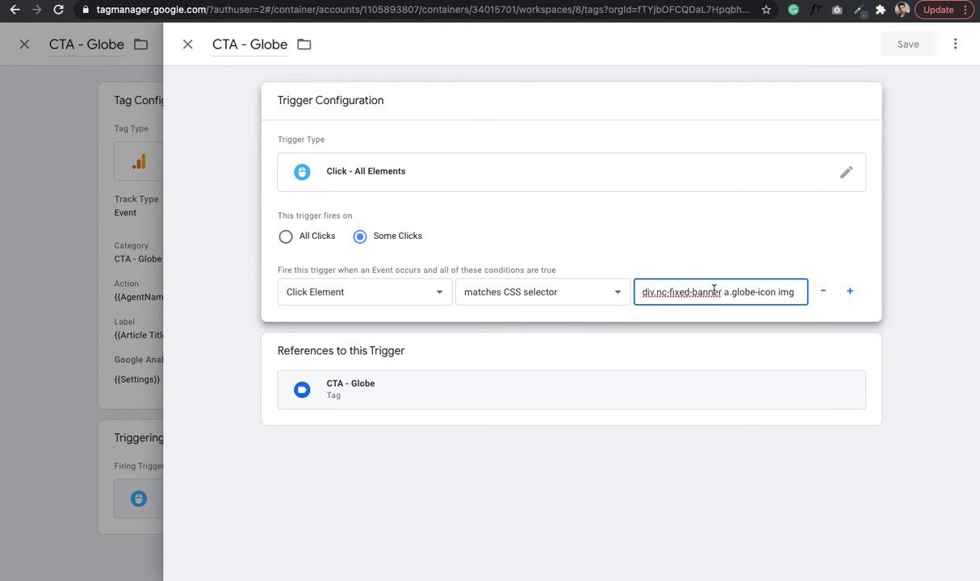
key(super+a)
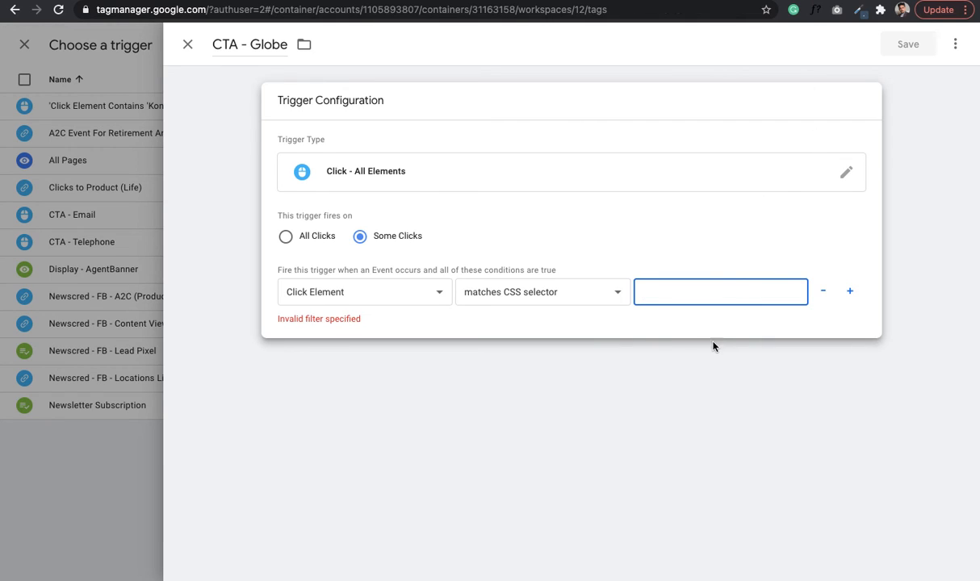
text(div.nc-fixed-banner a.globe-icon img)
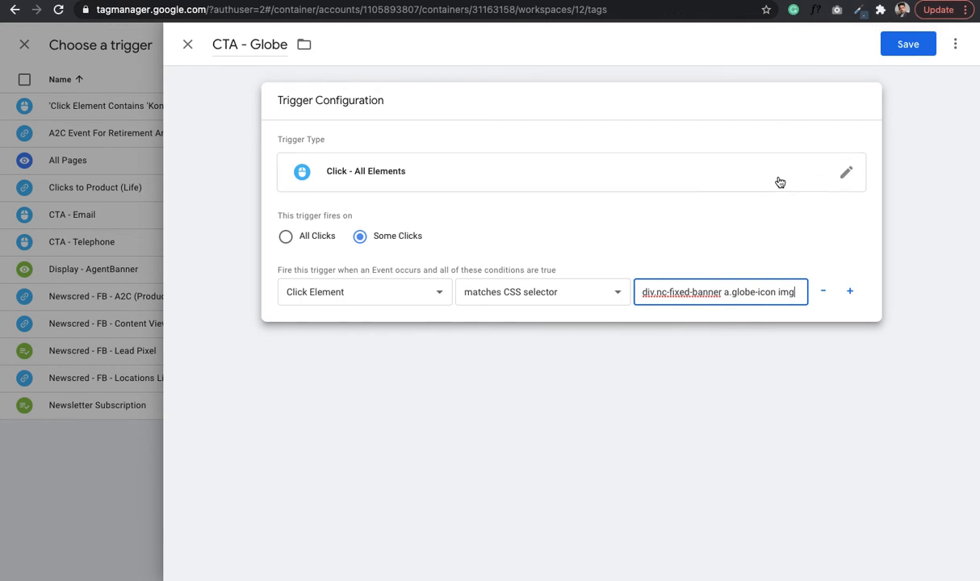
- Inspect the globe icon in the agent banner on the generali.rs article page to check its element against the selector
click(775, 1)
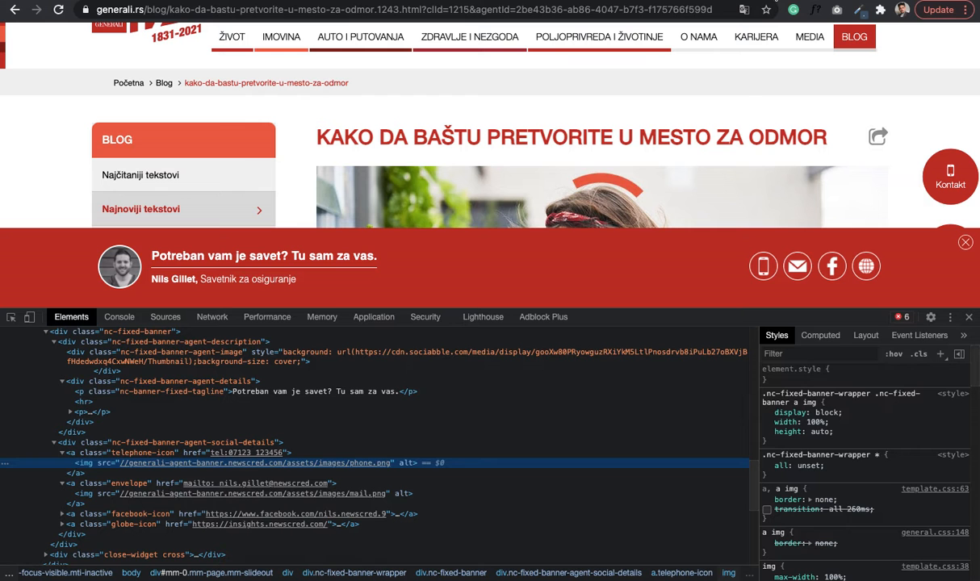
click(11, 317)
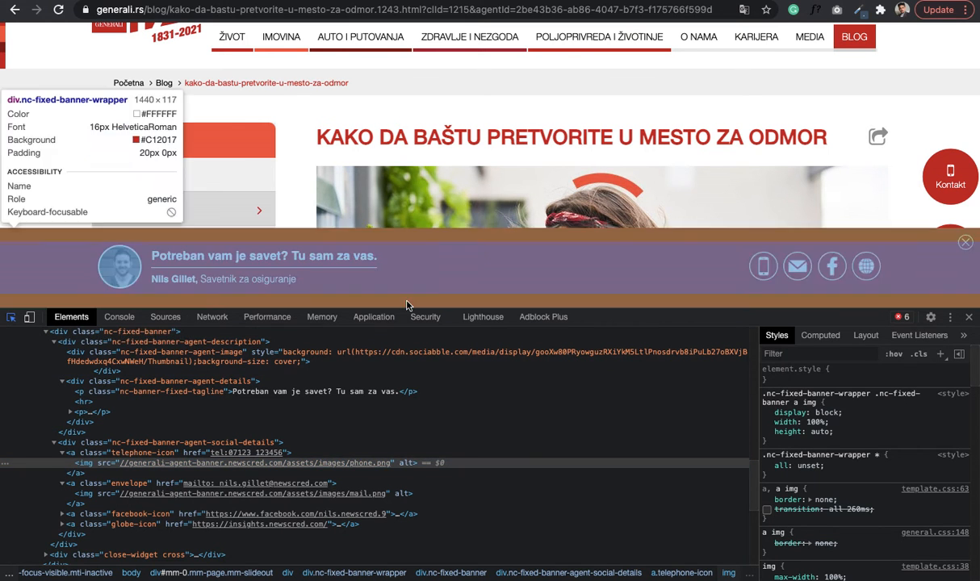
click(866, 266)
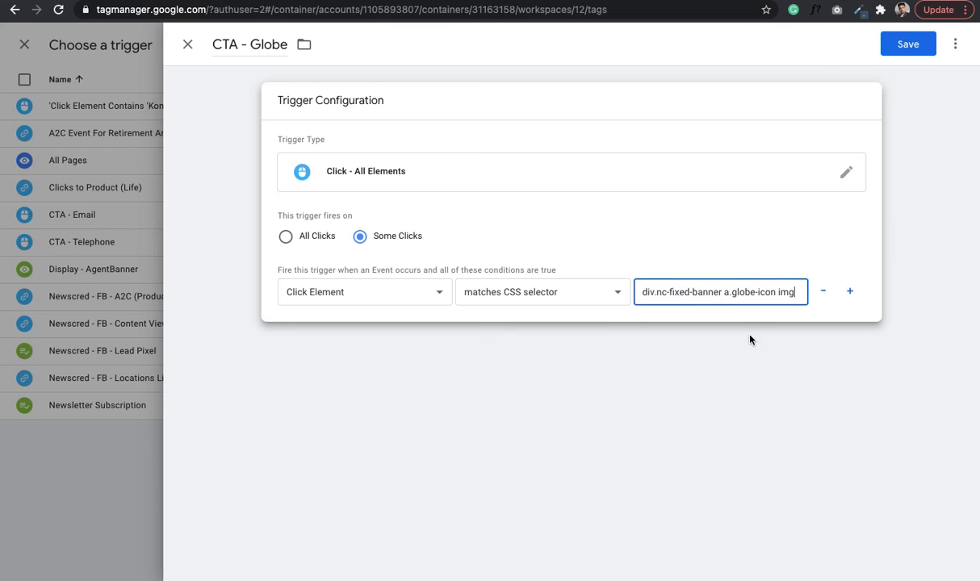
- Save the CTA - Globe trigger and then the CTA - Globe tag
click(902, 46)
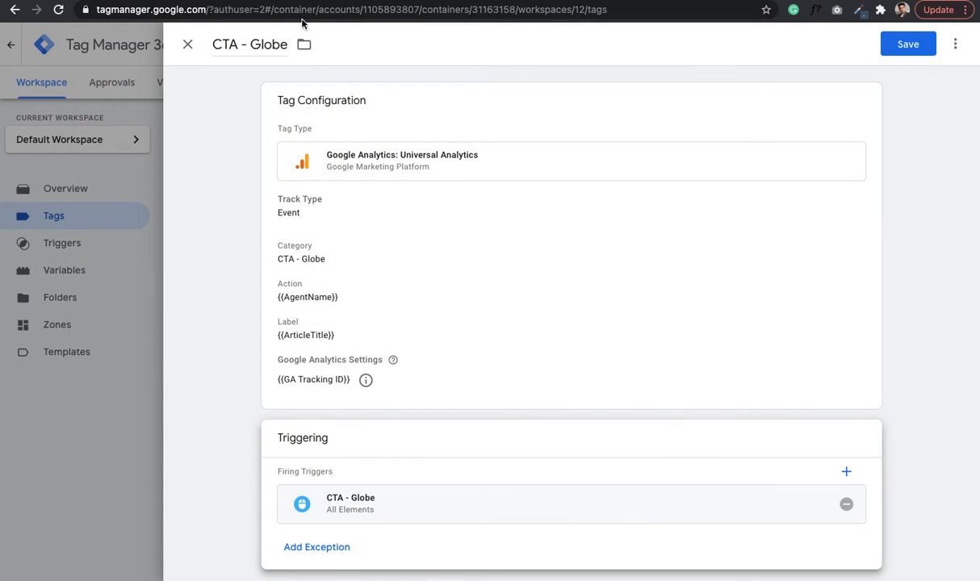
click(910, 47)
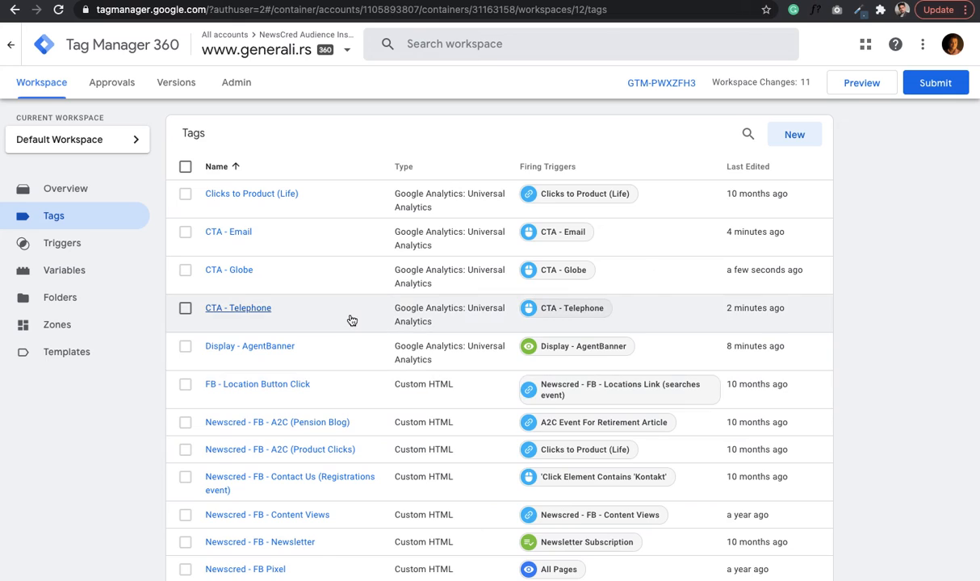
- Create a tag named "CTA - Facebook" with the Google Analytics: Universal Analytics tag type
click(795, 136)
click(257, 50)
text(CTA - Facebook)
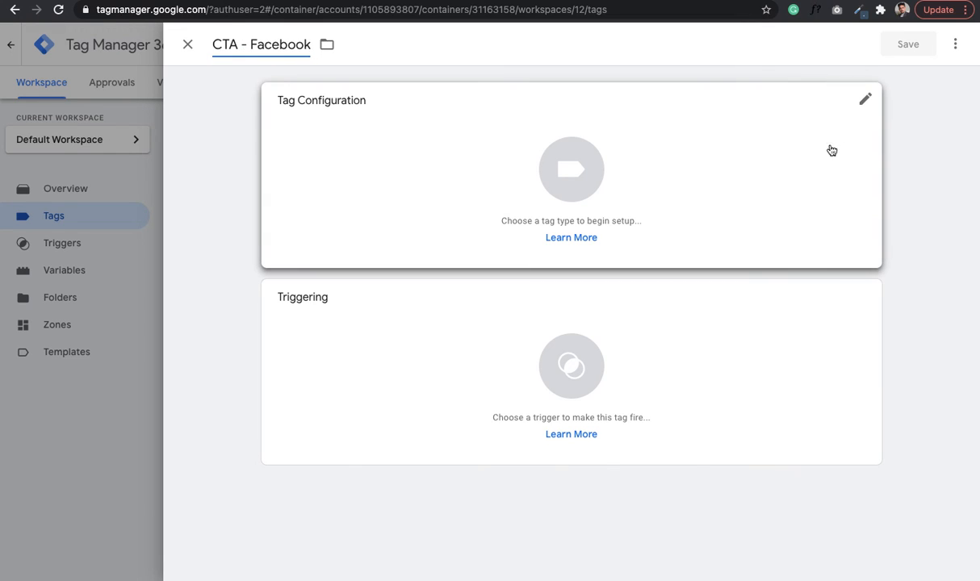
click(500, 213)
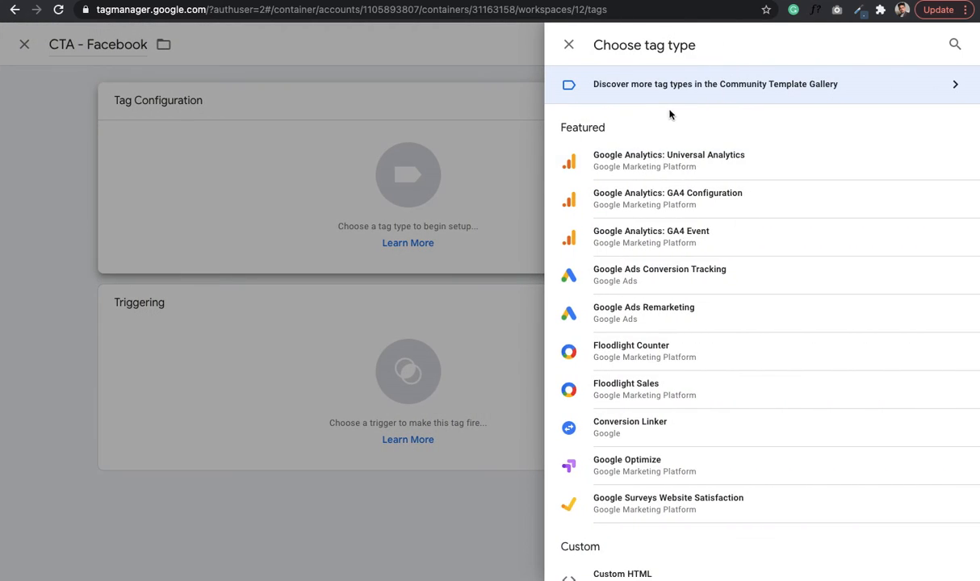
click(656, 175)
- Set the CTA - Facebook tag's track type to Event and its category to "CTA - Facebook"
click(364, 242)
click(336, 237)
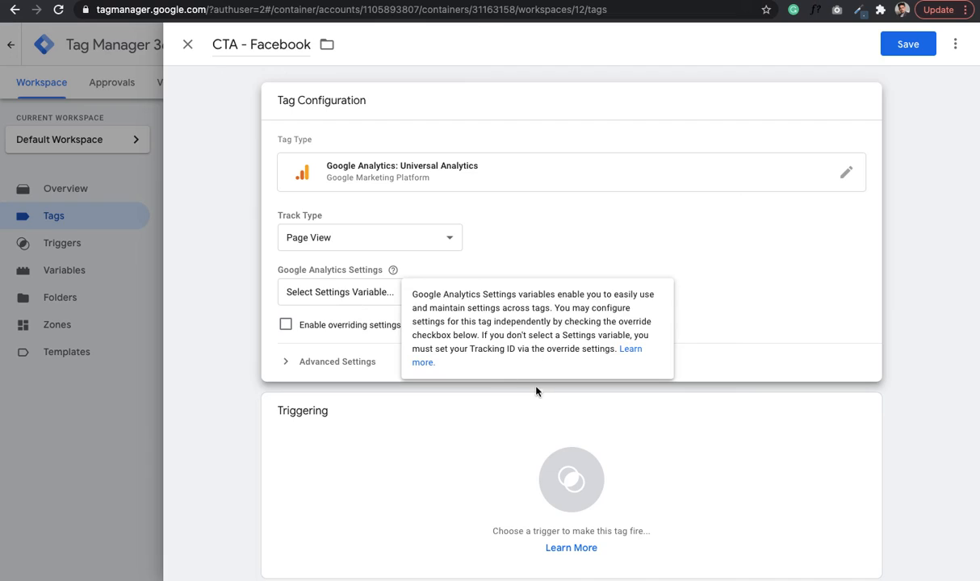
click(436, 247)
click(360, 220)
click(314, 310)
text(CTA - Facebook)
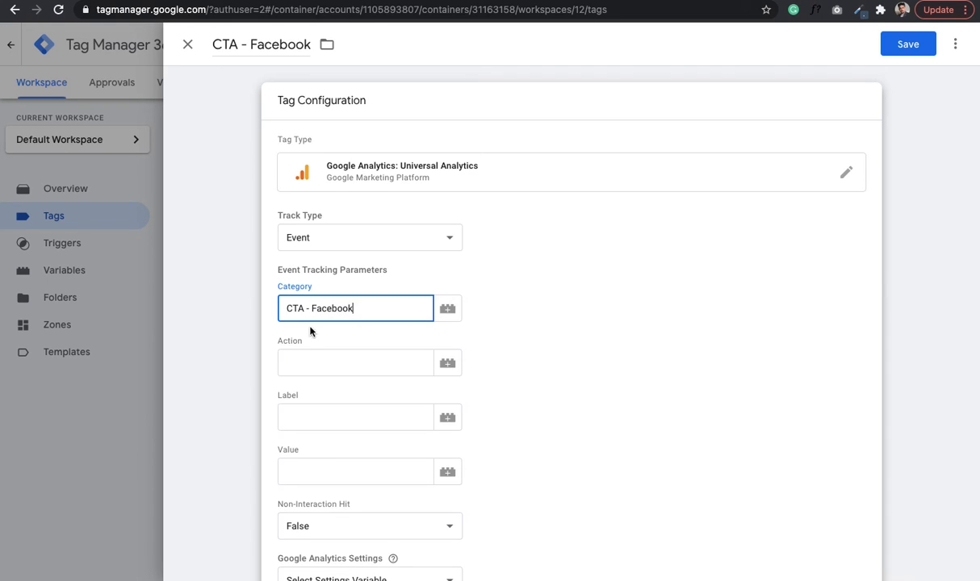
- Set the event's action to the AgentName variable and its label to the ArticleTitle variable
click(340, 364)
click(447, 364)
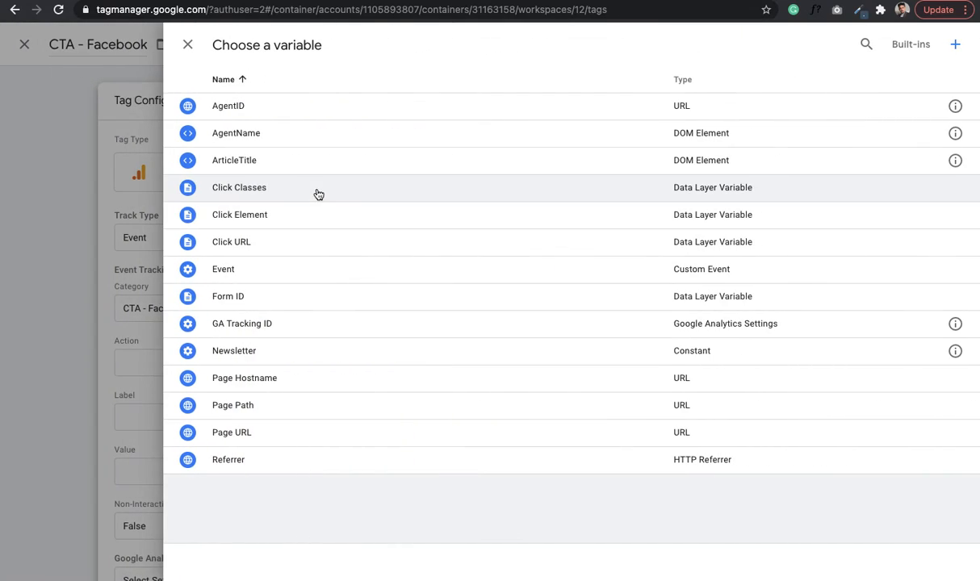
click(269, 132)
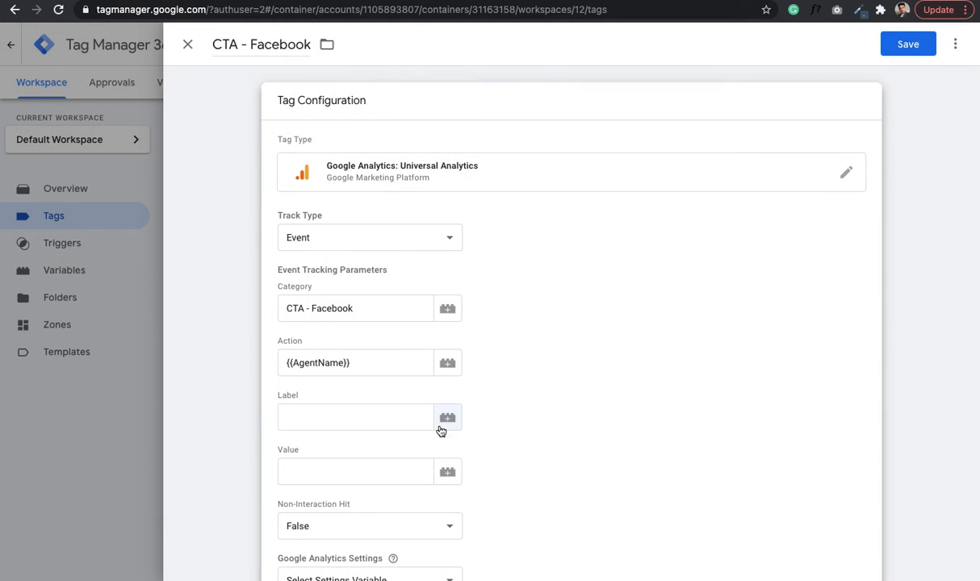
click(441, 430)
click(305, 161)
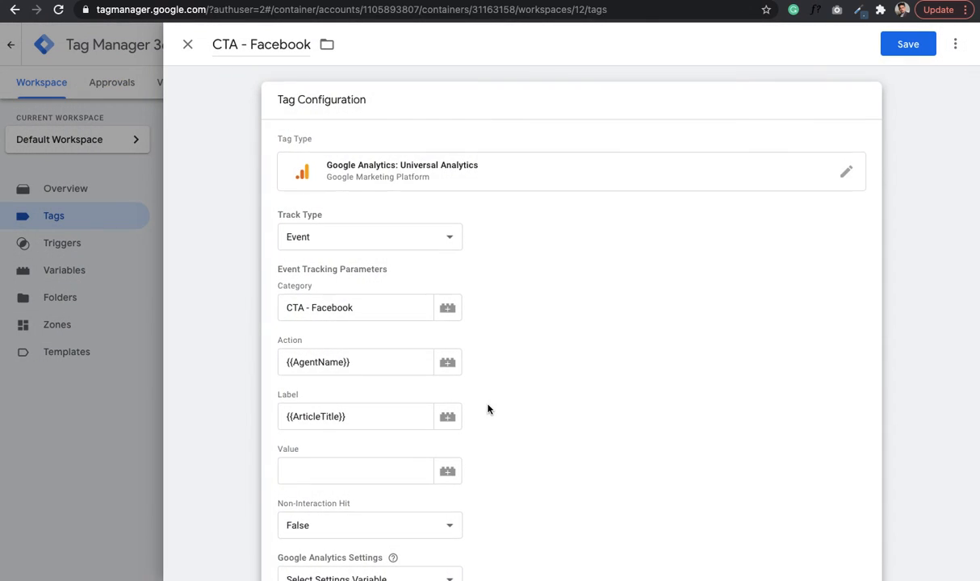
- Choose {{GA Tracking ID}} as the Google Analytics Settings variable of the CTA - Facebook tag
scroll(484, 410, down, 3)
click(405, 377)
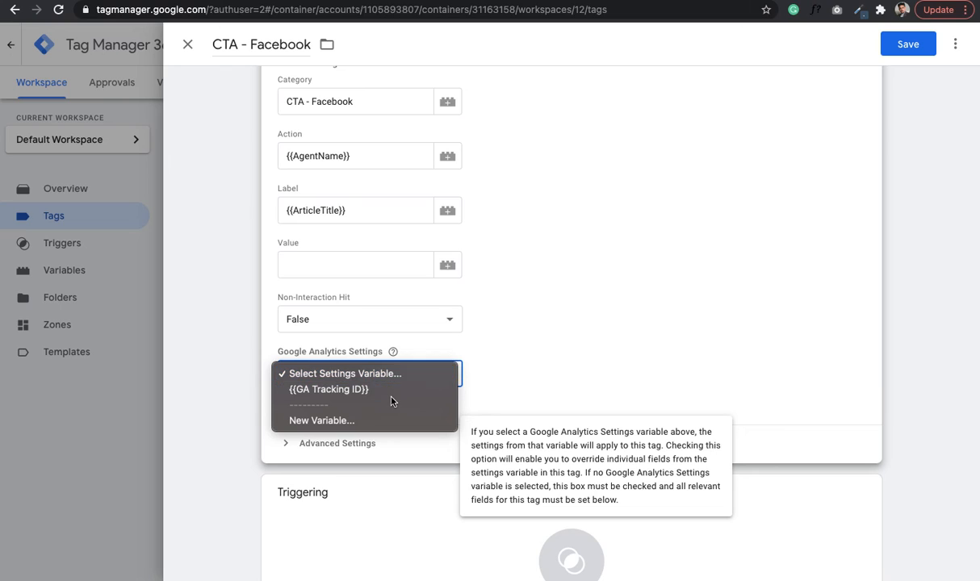
click(403, 390)
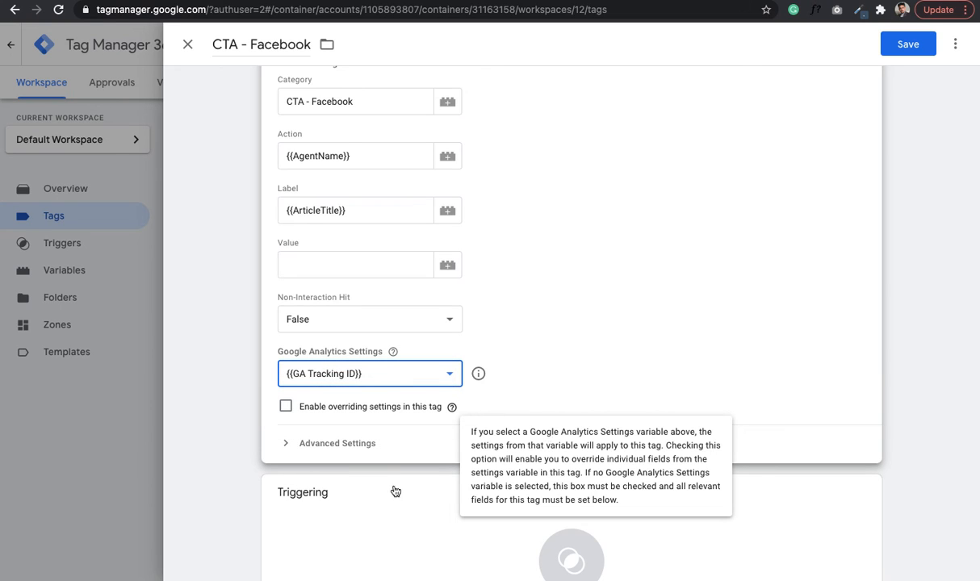
- Add a new firing trigger to the tag and name it "CTA - Facebook"
scroll(374, 485, down, 2)
click(865, 390)
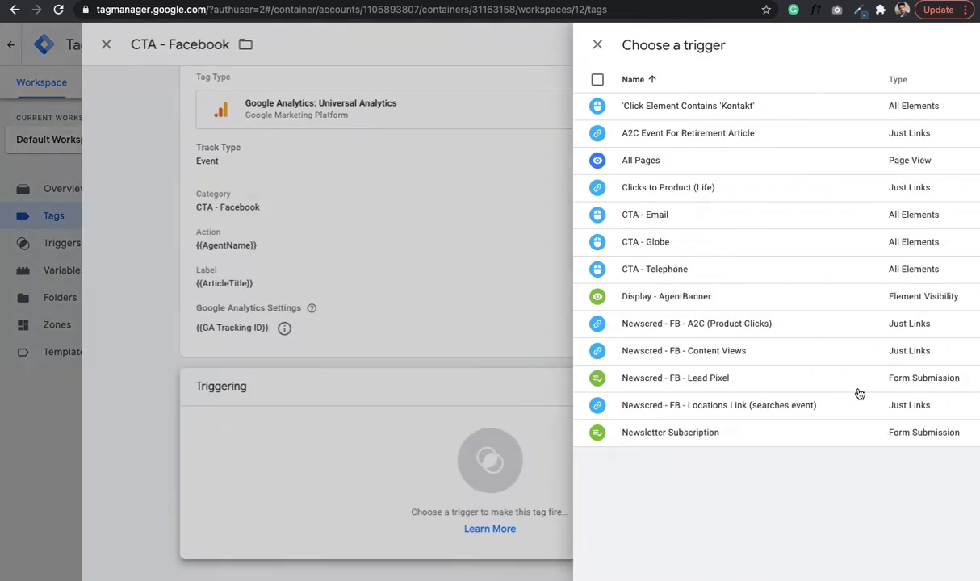
click(960, 51)
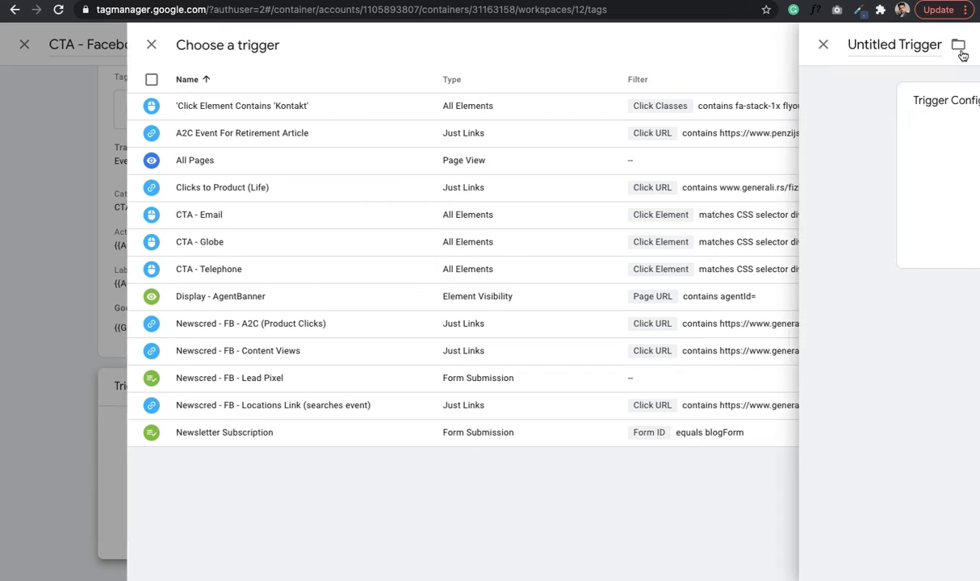
click(284, 44)
text(CTA - Facebook)
- Make the CTA - Facebook trigger a Click - All Elements trigger firing on Some Clicks where Click Element matches CSS selector
click(857, 109)
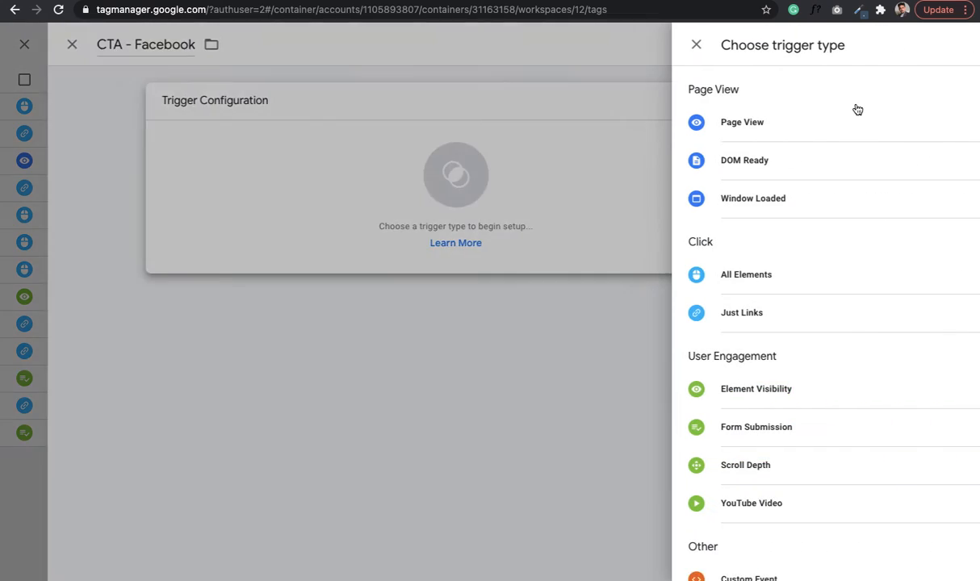
click(708, 284)
click(360, 237)
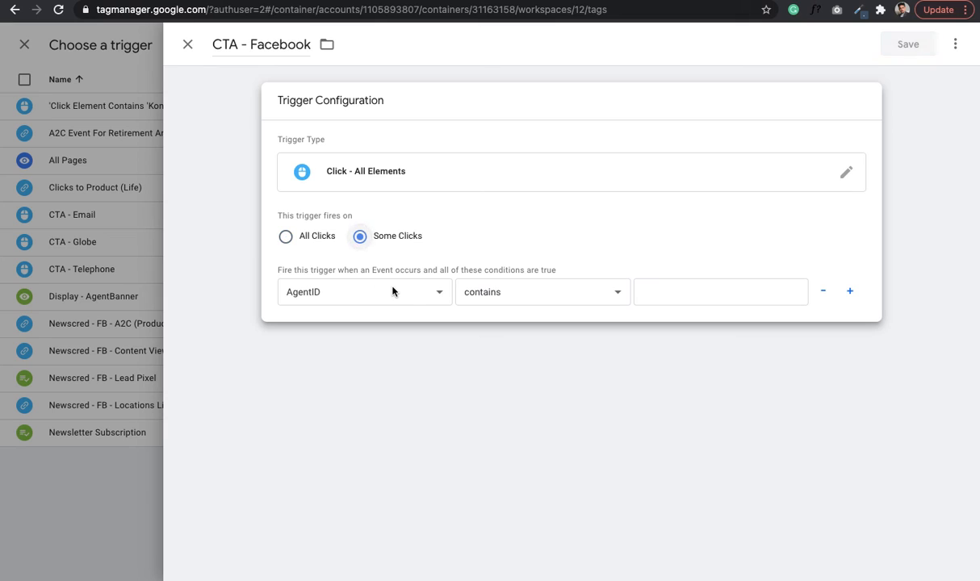
click(387, 289)
click(406, 355)
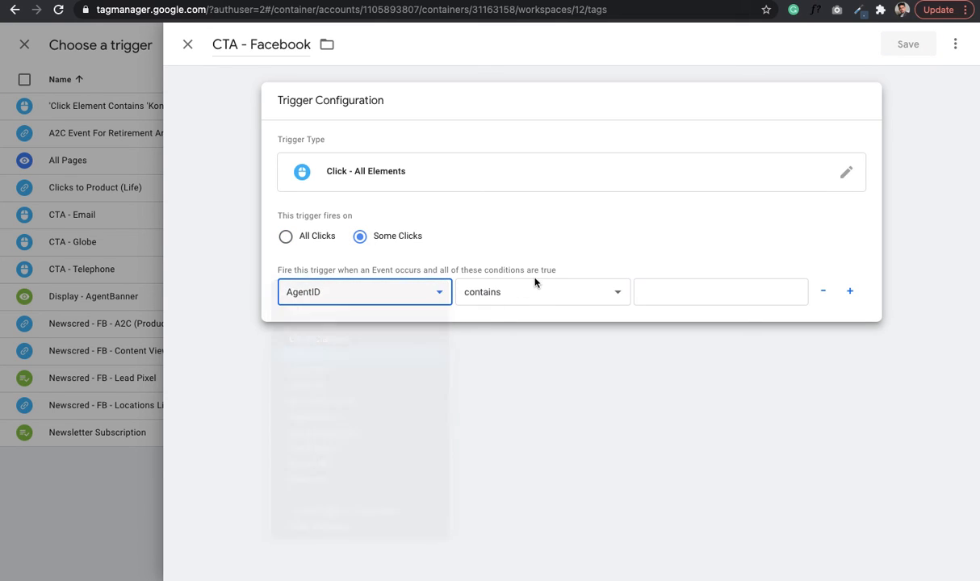
click(542, 291)
click(541, 340)
- Copy the selector "div.nc-fixed-banner a.facebook-icon img" from the generali.si CTA - Facebook trigger into the new trigger's condition
click(664, 287)
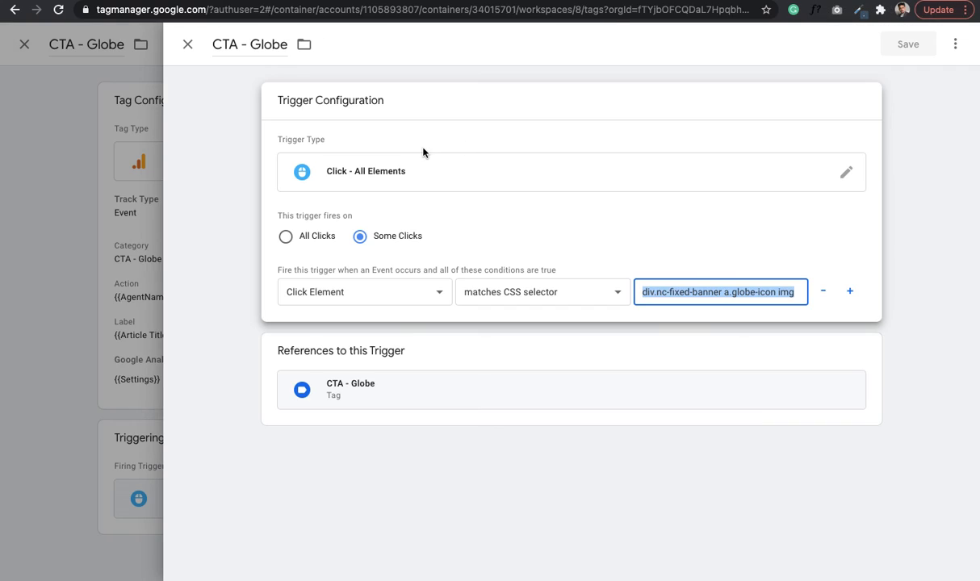
click(187, 46)
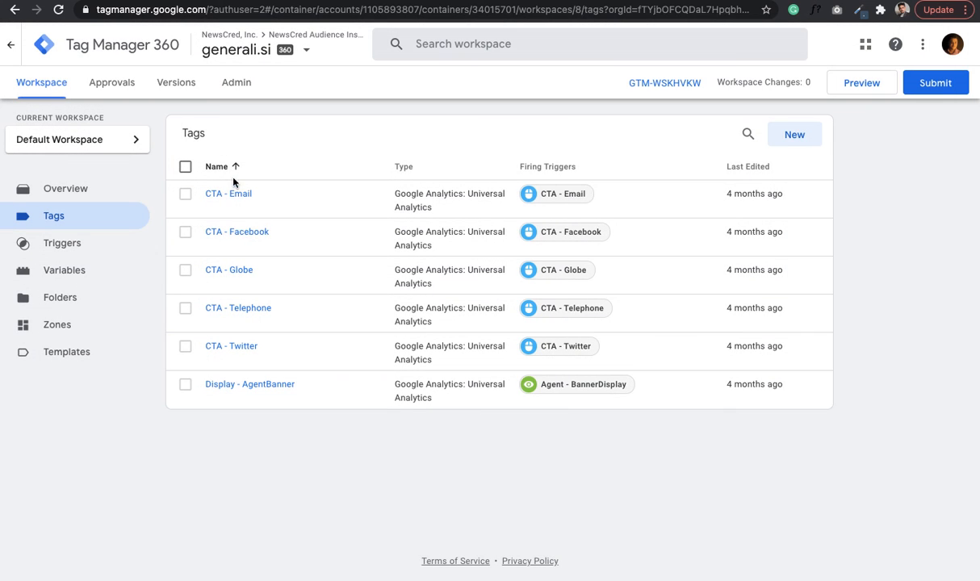
click(247, 232)
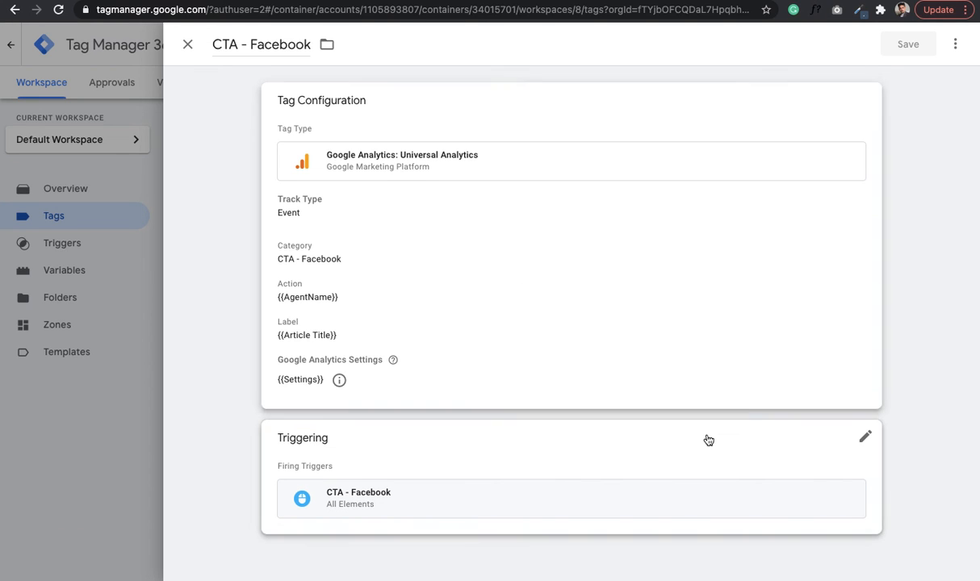
click(854, 504)
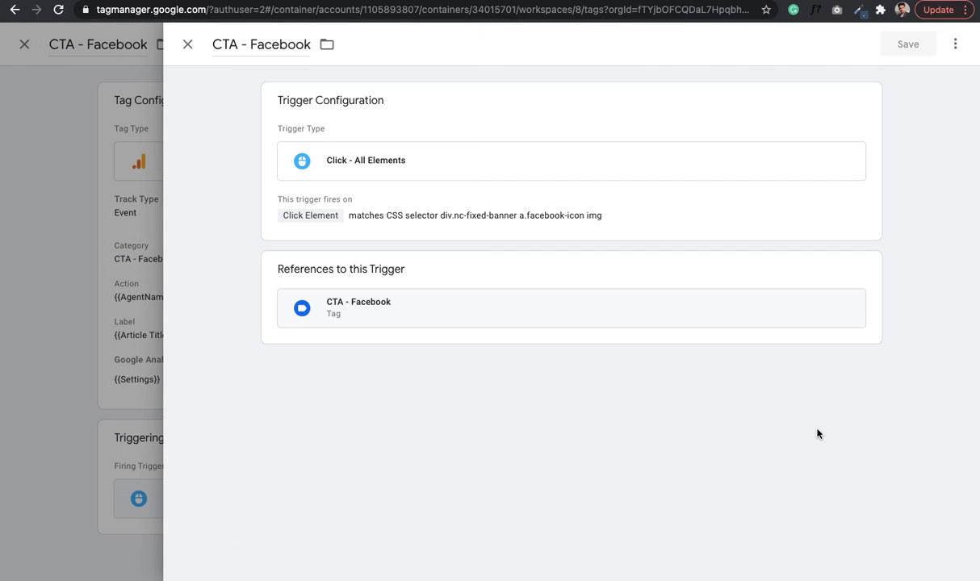
click(769, 205)
click(772, 291)
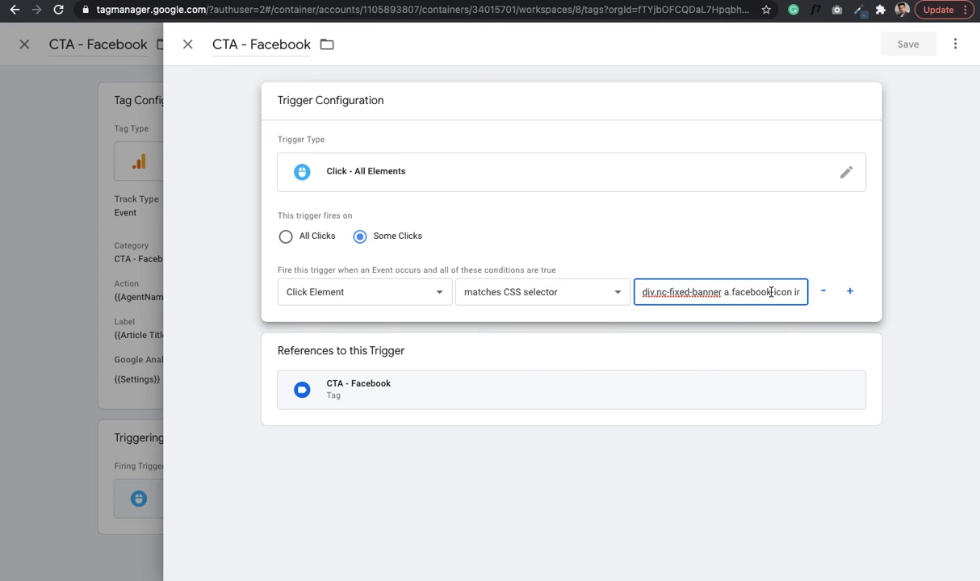
triple_click(772, 292)
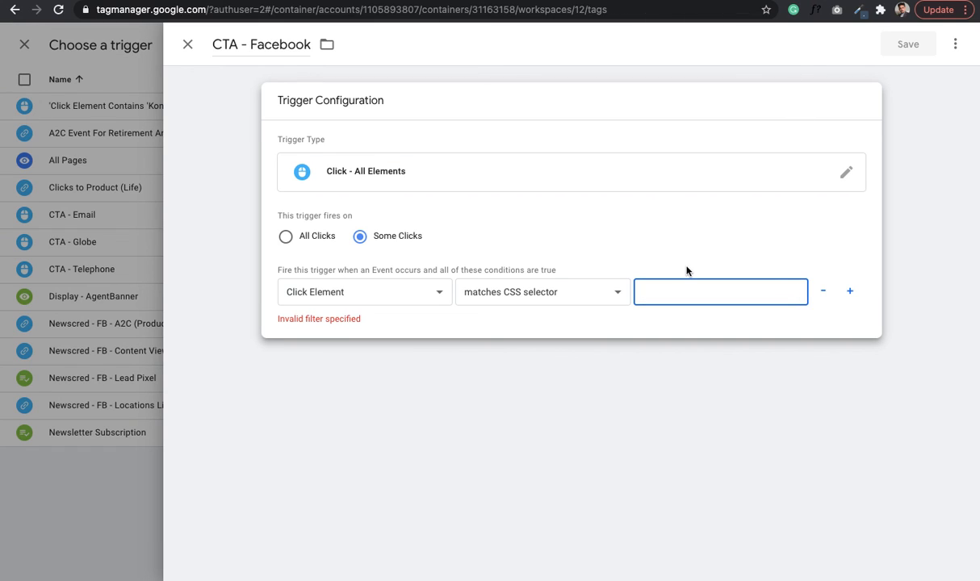
key(ctrl+v)
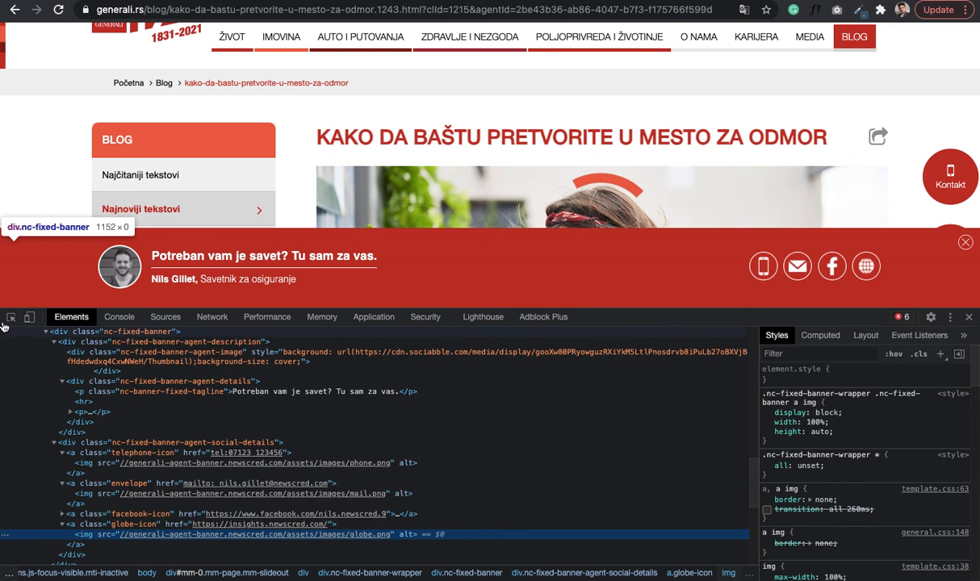
- Inspect the Facebook icon in the agent banner on the generali.rs article page and check its element against the trigger's selector
click(10, 318)
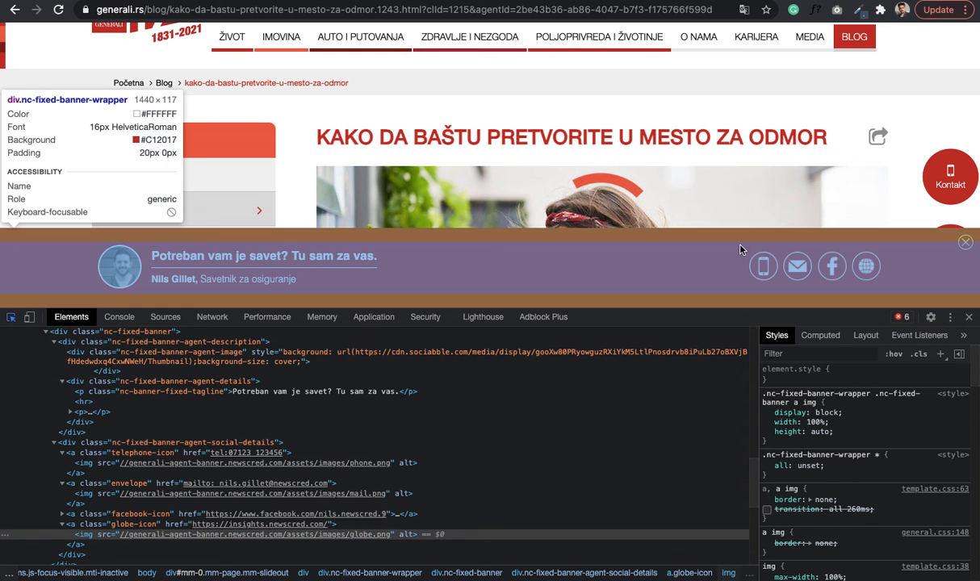
click(838, 275)
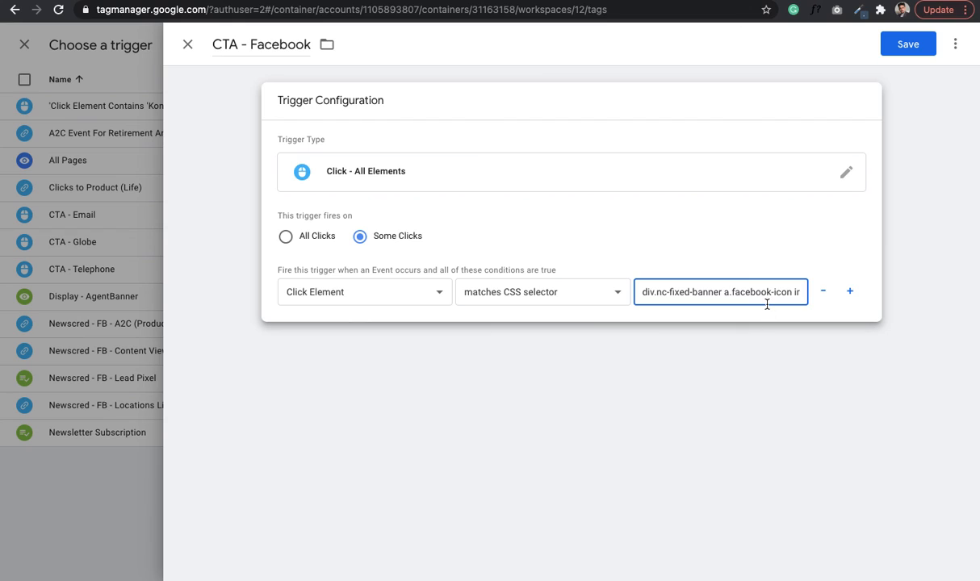
scroll(767, 304, right, 1)
scroll(767, 305, left, 1)
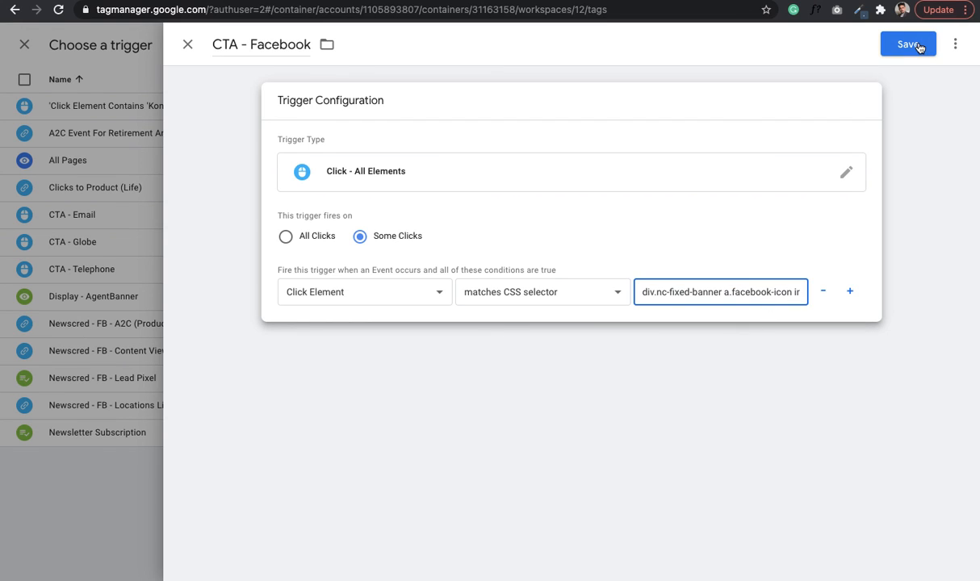
- Save the CTA - Facebook trigger and then the CTA - Facebook tag
click(910, 45)
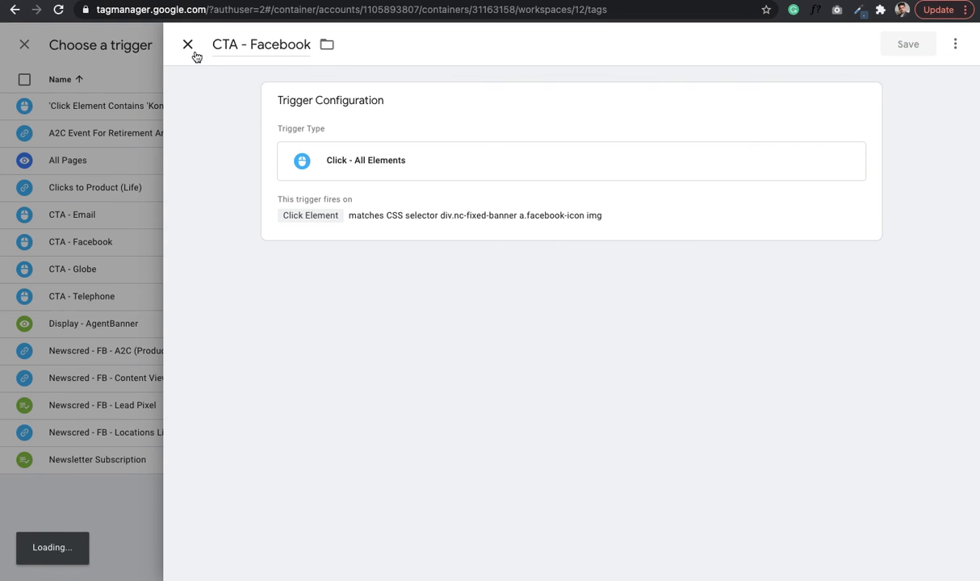
click(187, 46)
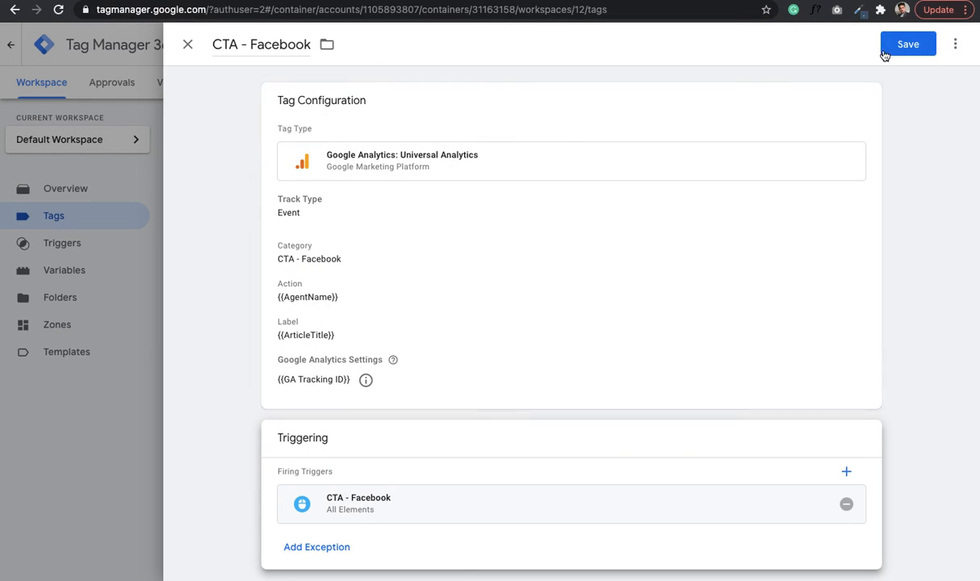
click(891, 52)
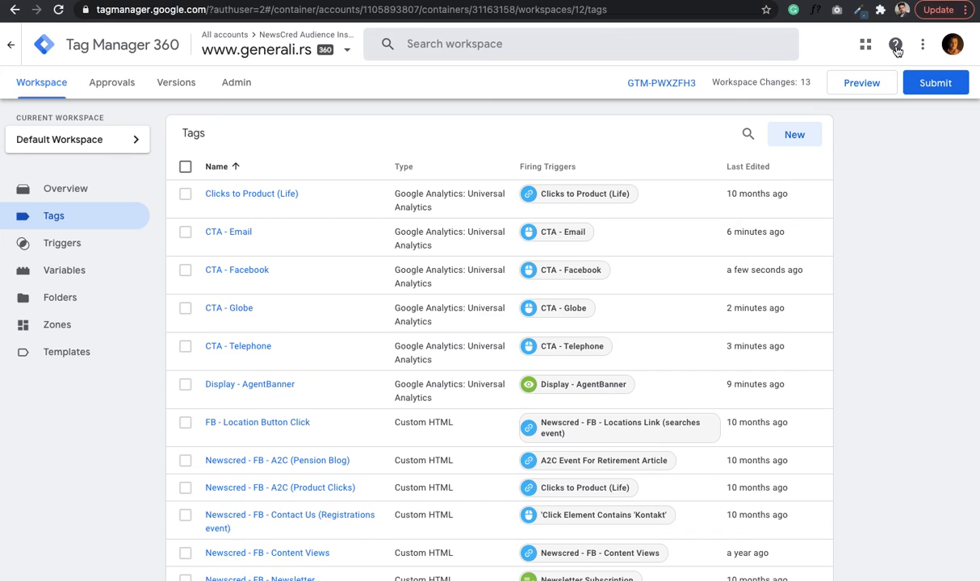
mouse_move(687, 2)
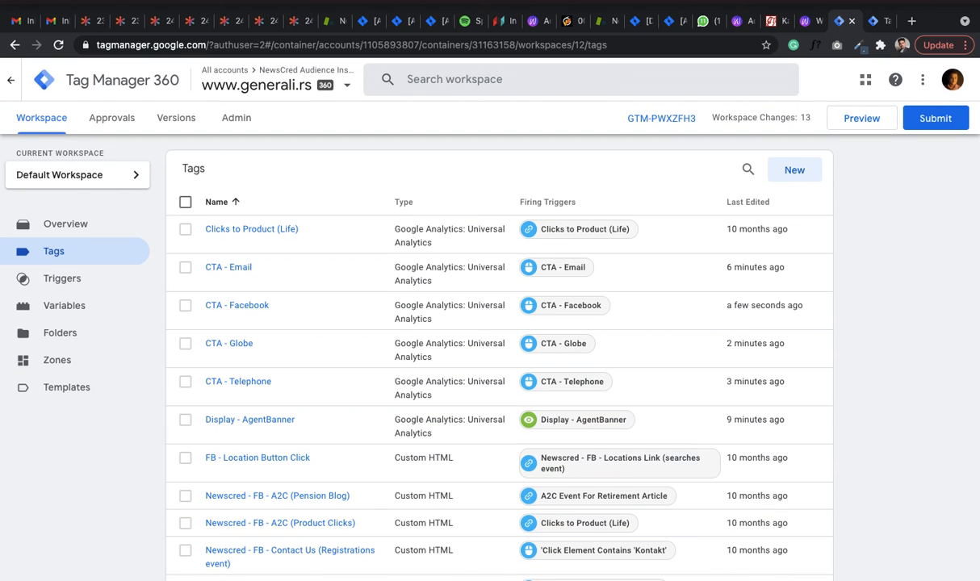